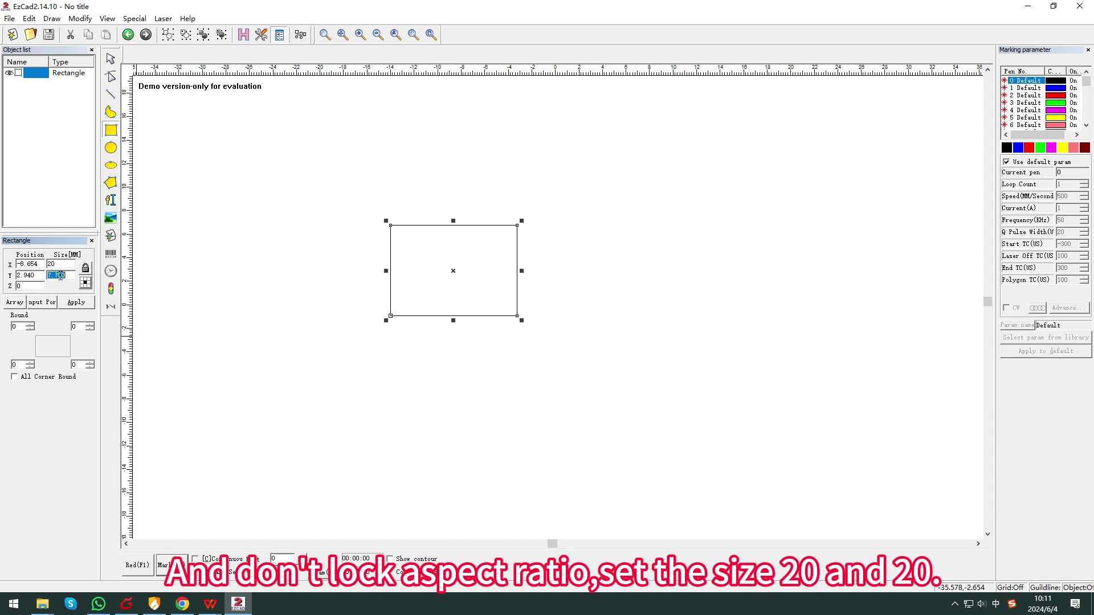
Step: Set the rectangle's size to 20 by 20 mm and place it at the origin
type("20")
left_click(76, 302)
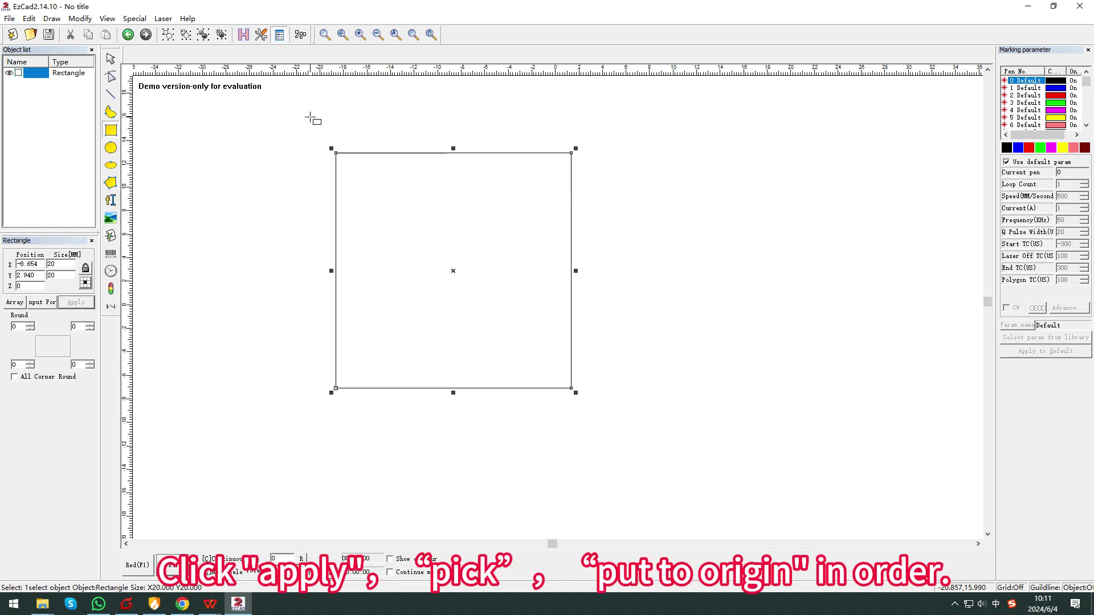
left_click(110, 59)
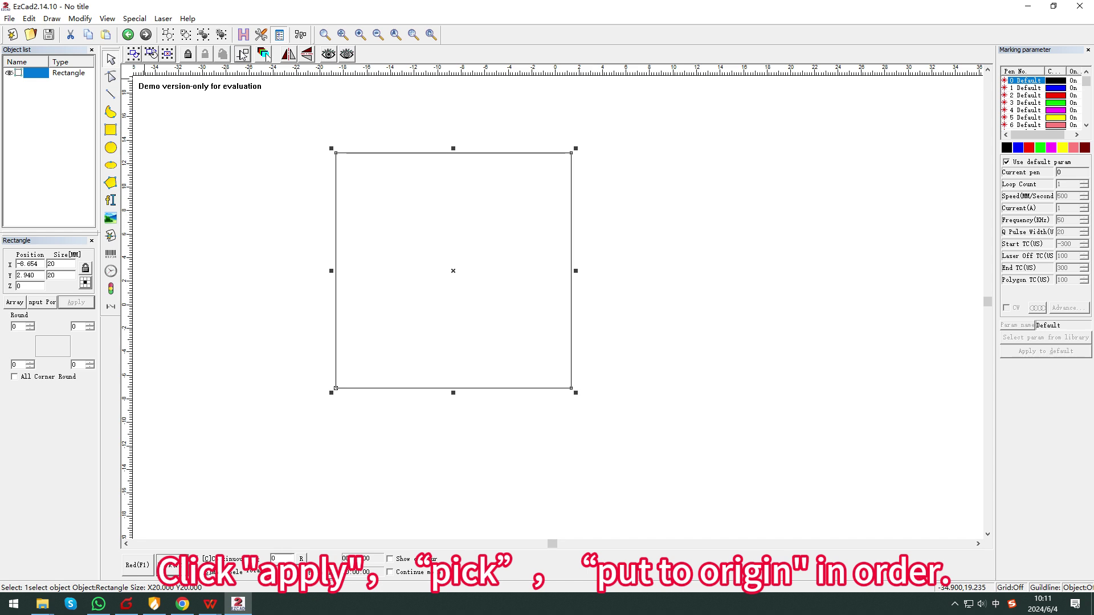
left_click(242, 54)
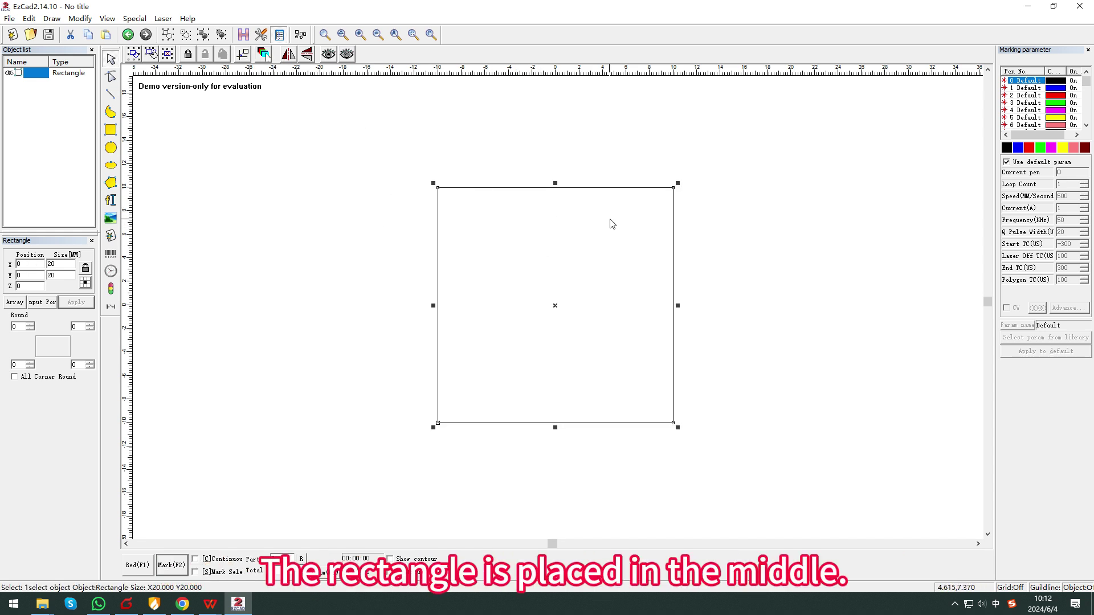
Step: Bring up the hatch settings for the rectangle and switch the order in which contour and hatch are marked
left_click(439, 143)
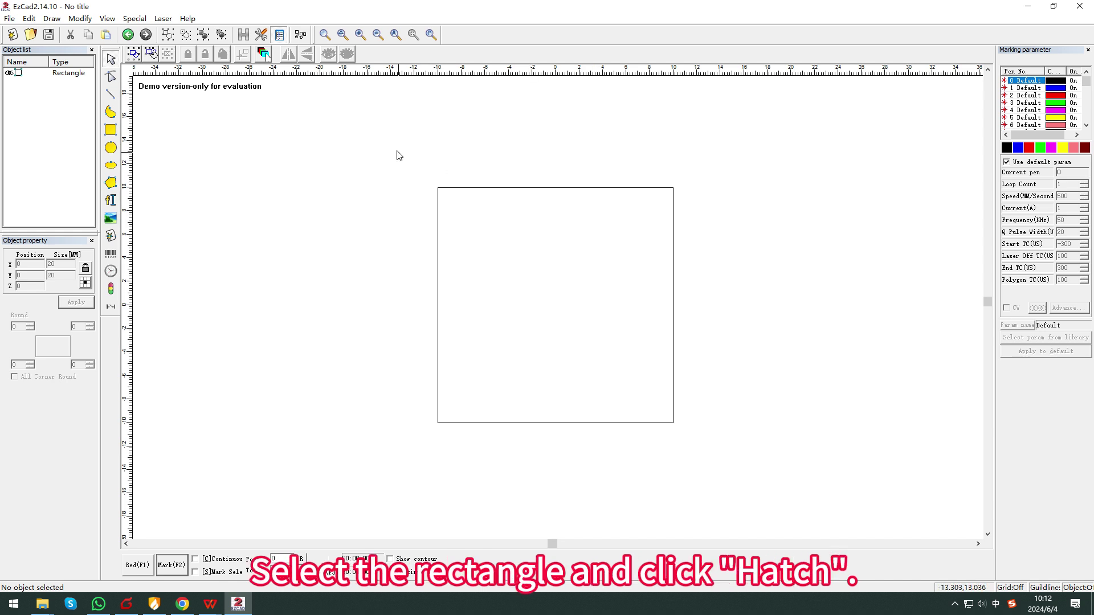
left_click_drag(397, 153, 788, 452)
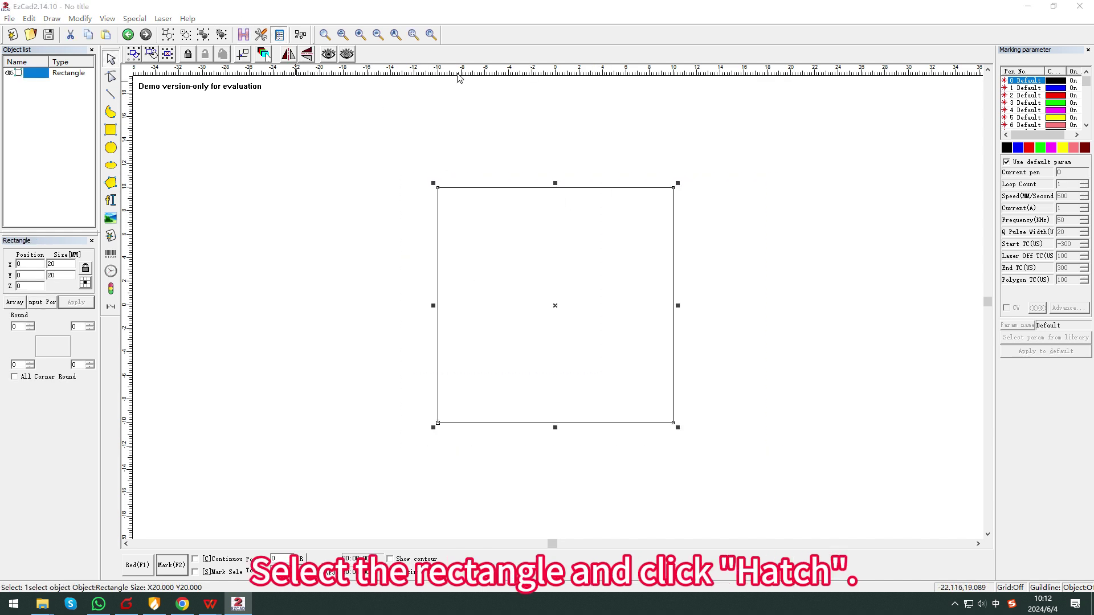
left_click(243, 35)
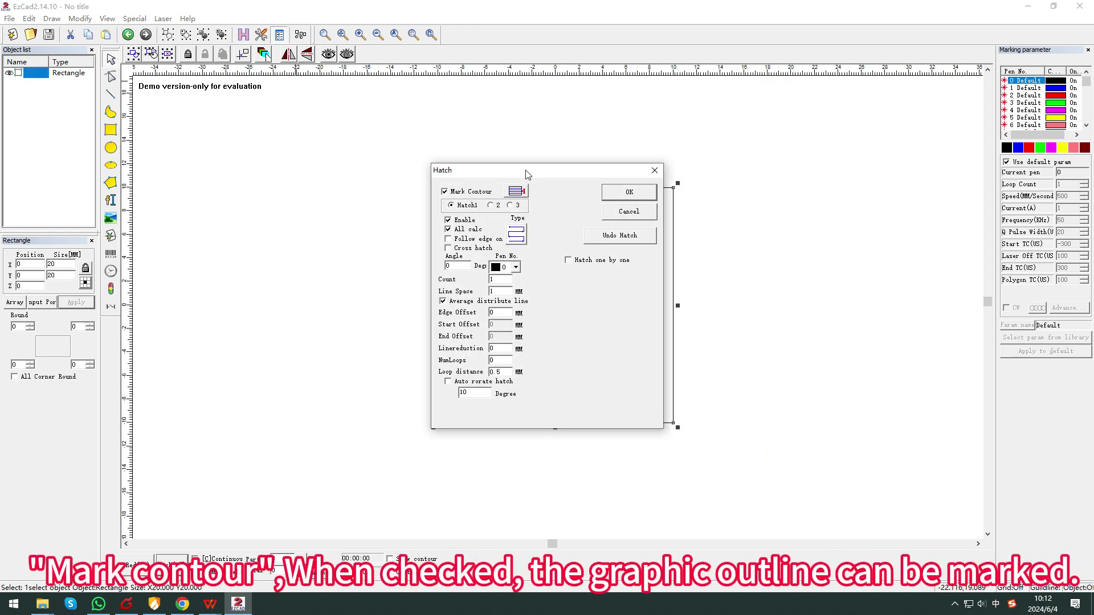
left_click_drag(525, 174, 275, 176)
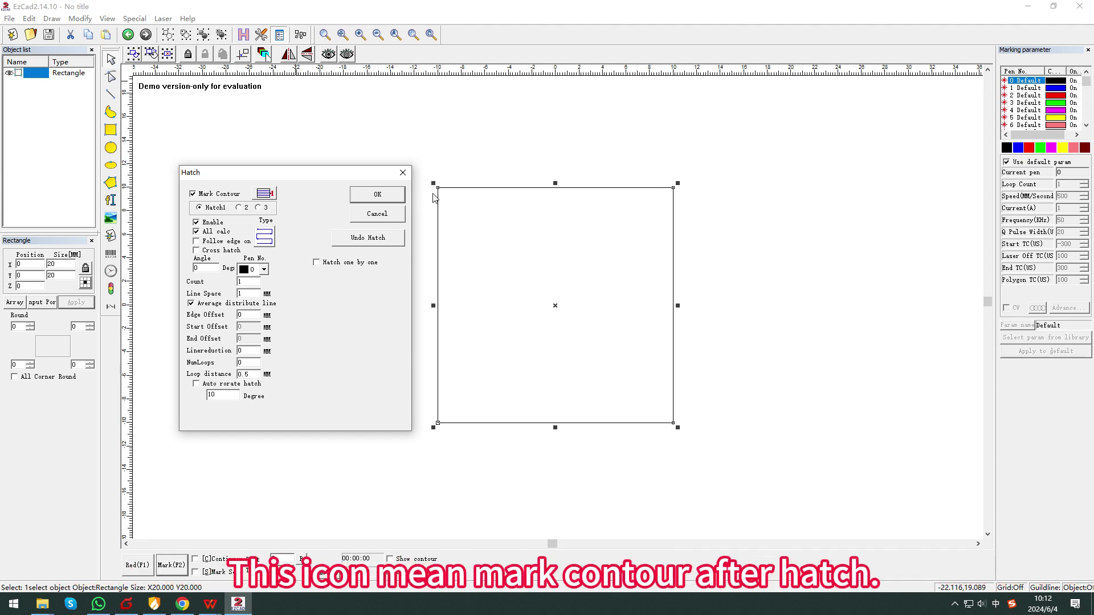
left_click(264, 193)
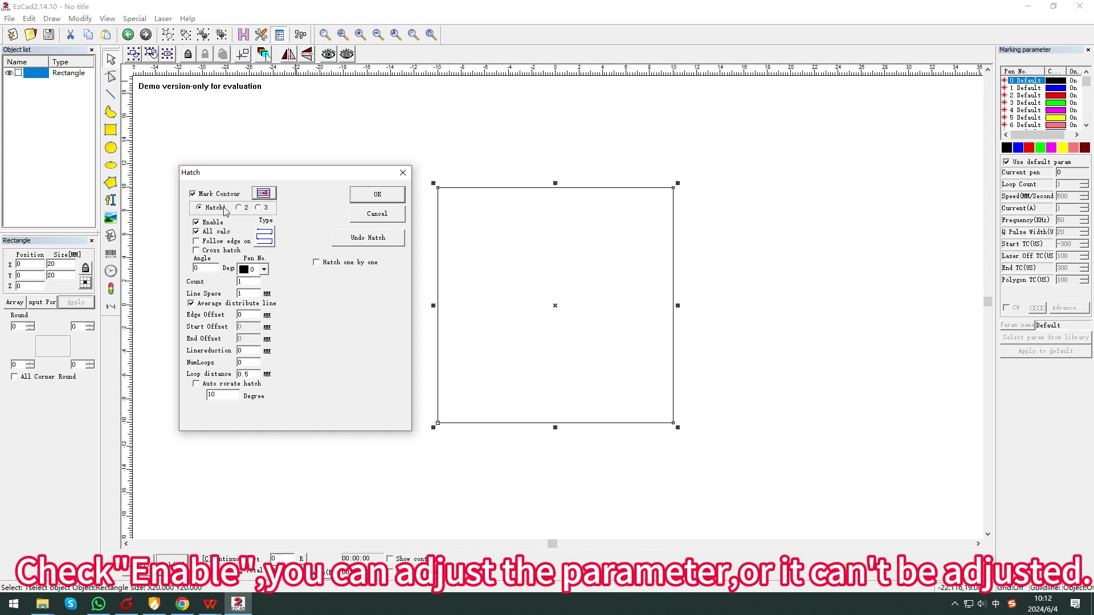
Step: Try Hatch 1 with Follow edge once and Cross hatch on at angle 0, and switch its Enable option off and on
left_click(196, 232)
left_click(196, 241)
left_click(197, 251)
double_click(197, 268)
type("0")
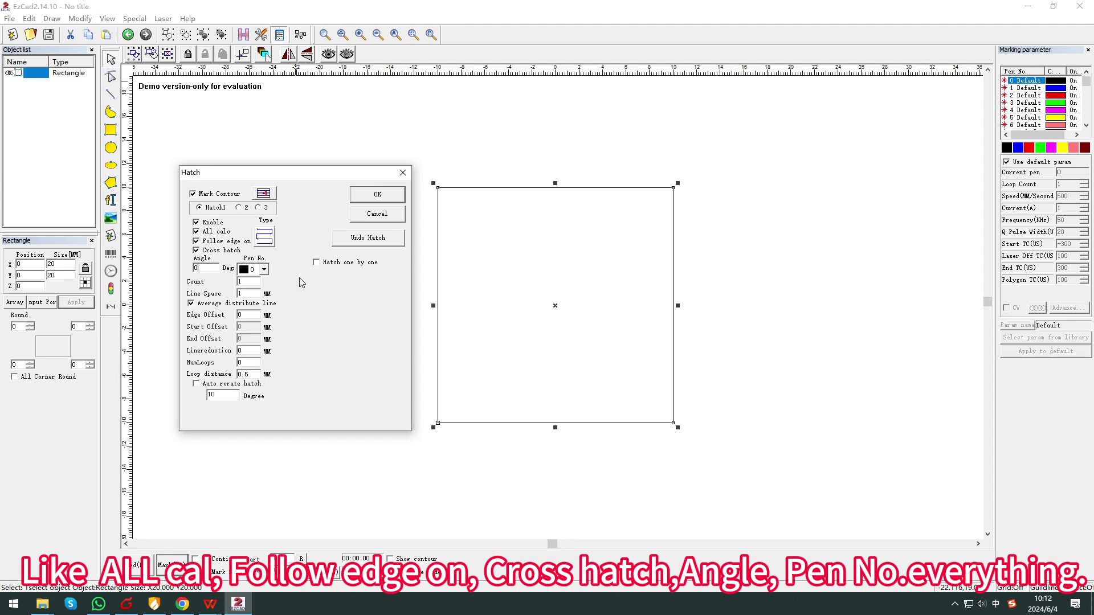
left_click(196, 223)
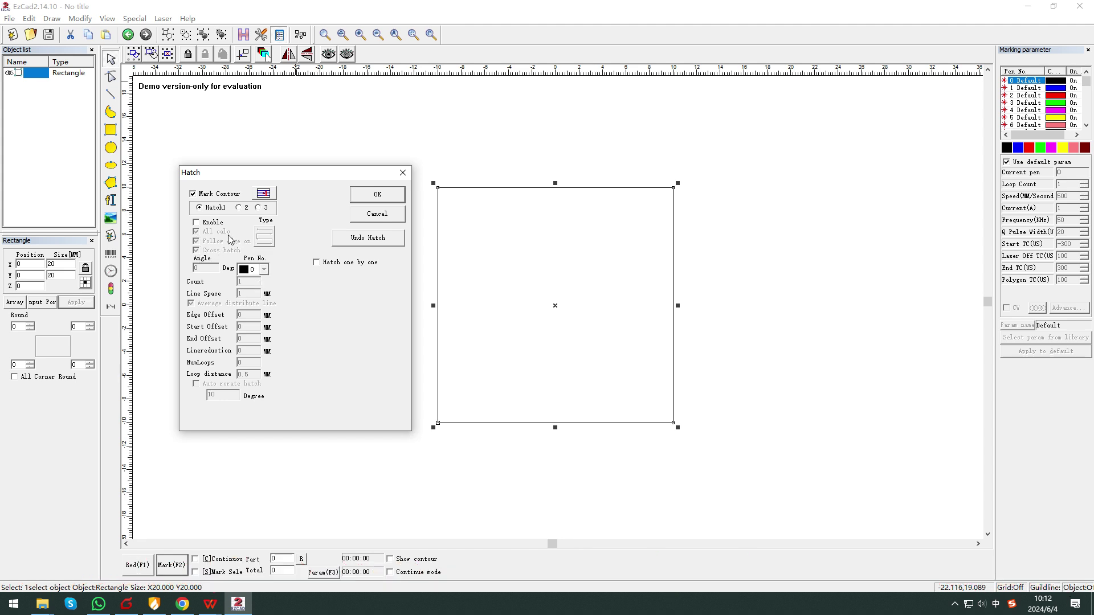
left_click(196, 223)
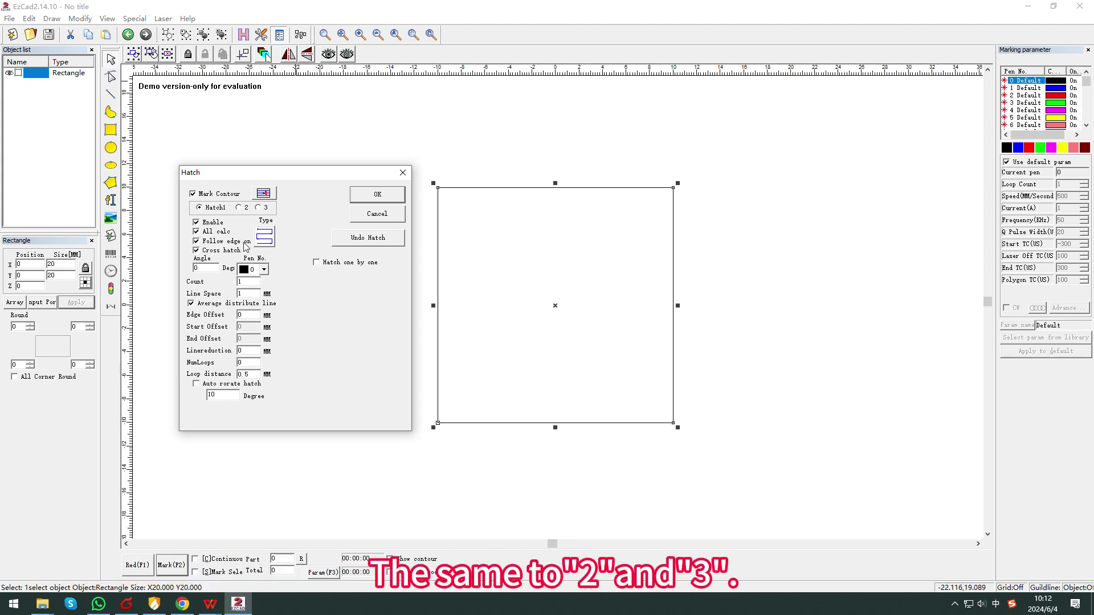
Step: Try the Enable option for hatch sets 2 and 3, and return to Hatch 1
left_click(242, 209)
left_click(199, 222)
left_click(199, 223)
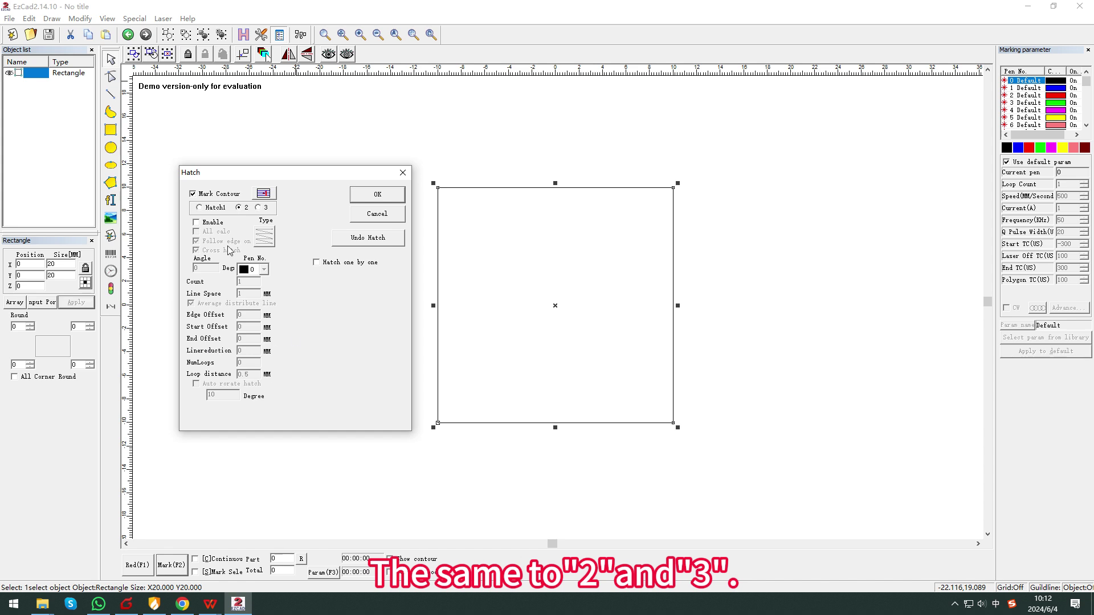
left_click(258, 207)
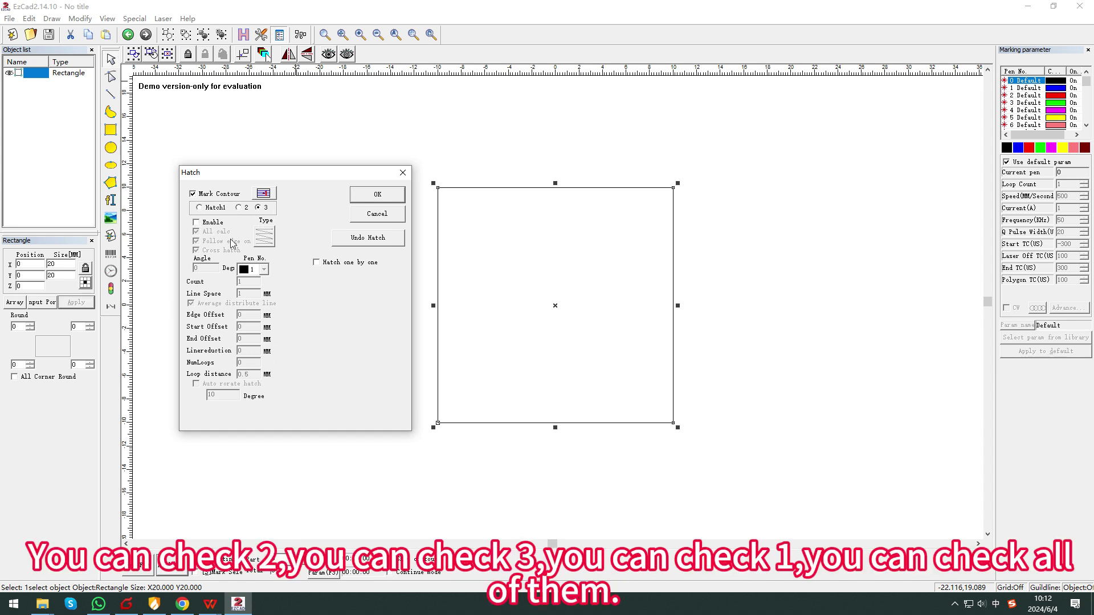
left_click(196, 222)
left_click(196, 241)
left_click(196, 241)
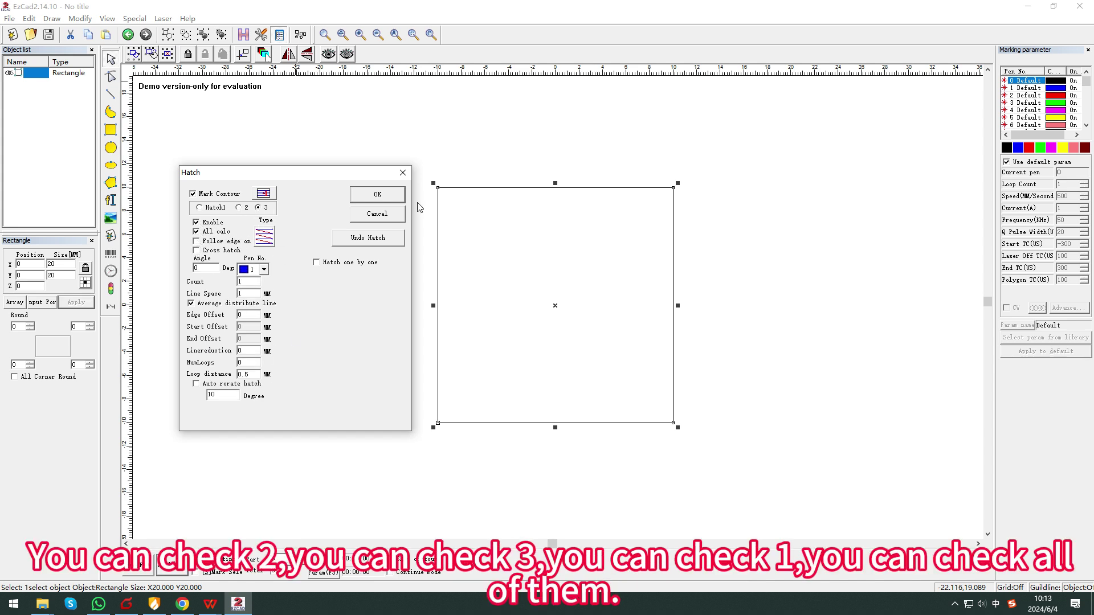
left_click(203, 224)
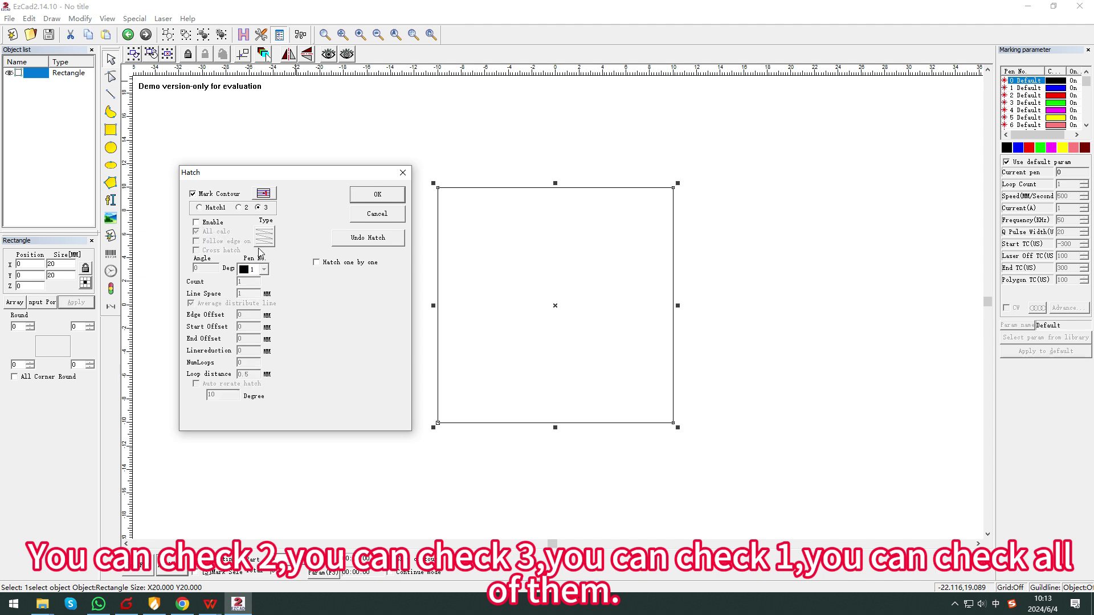
left_click(238, 208)
left_click(200, 205)
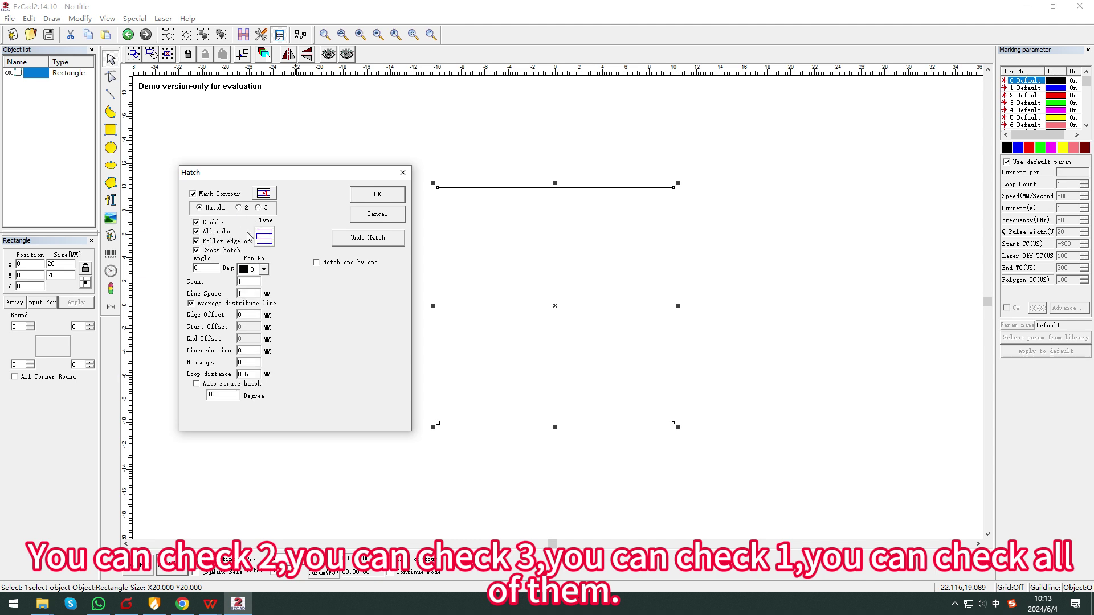
Step: Turn off All calc for Hatch 1 and discard the hatch settings
left_click_drag(294, 176, 185, 165)
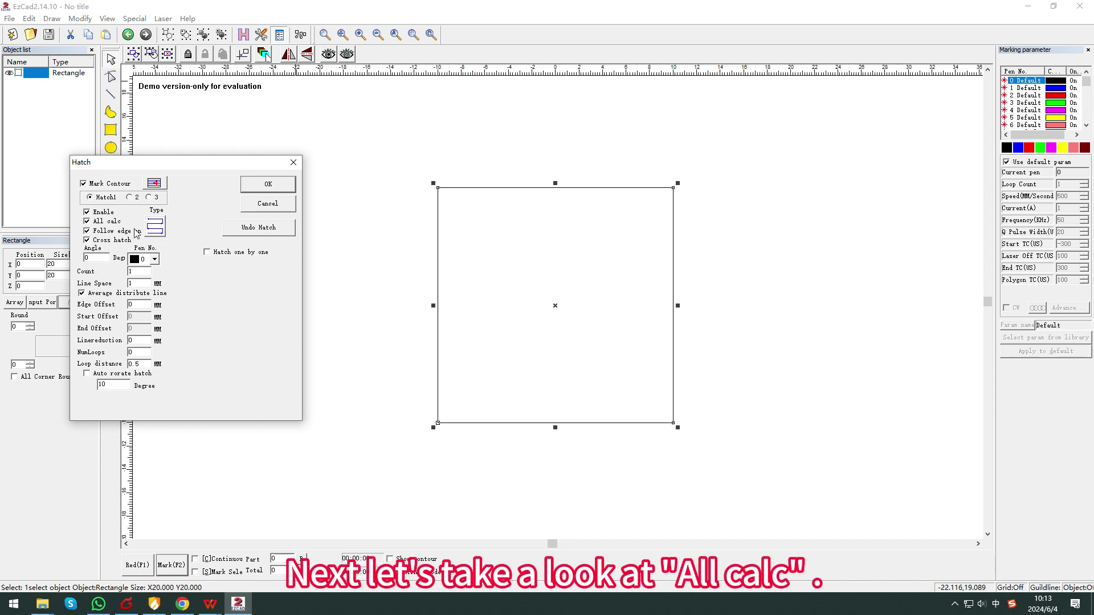
left_click_drag(151, 165, 113, 194)
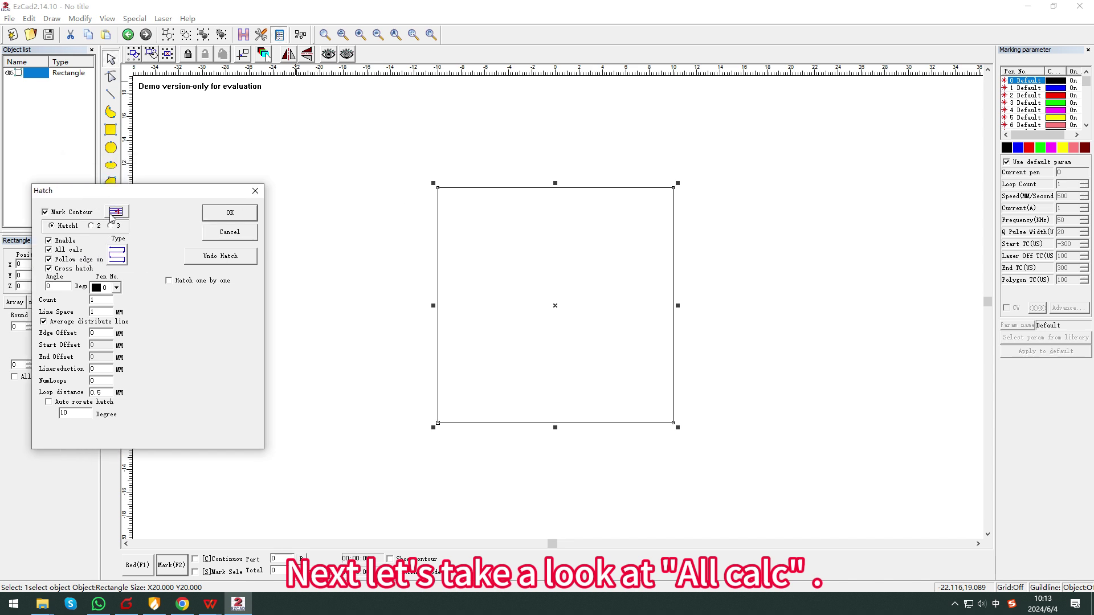
left_click(49, 250)
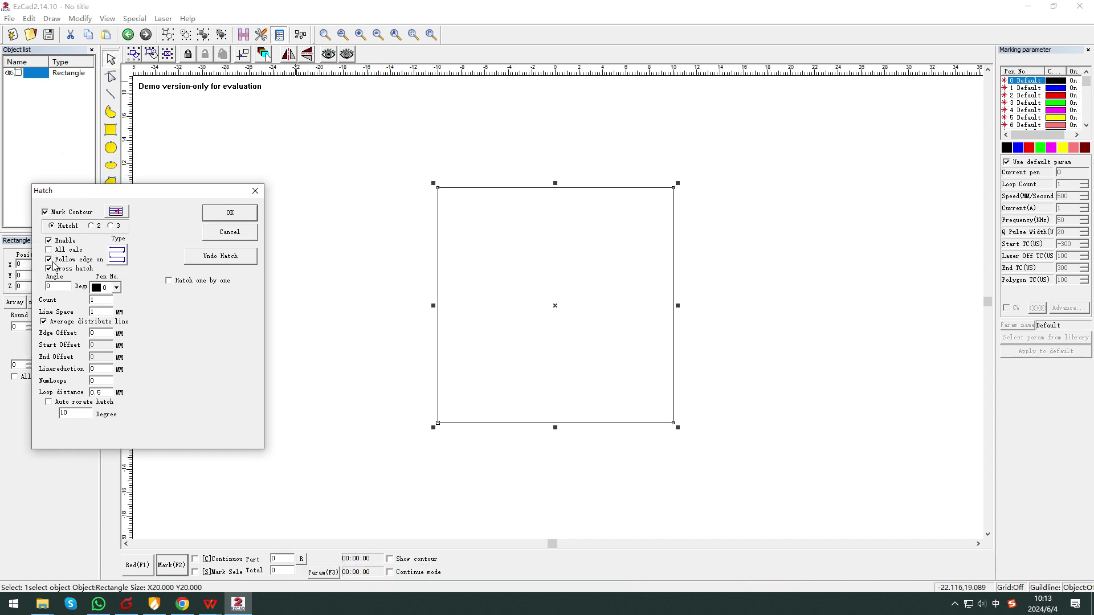
left_click(230, 232)
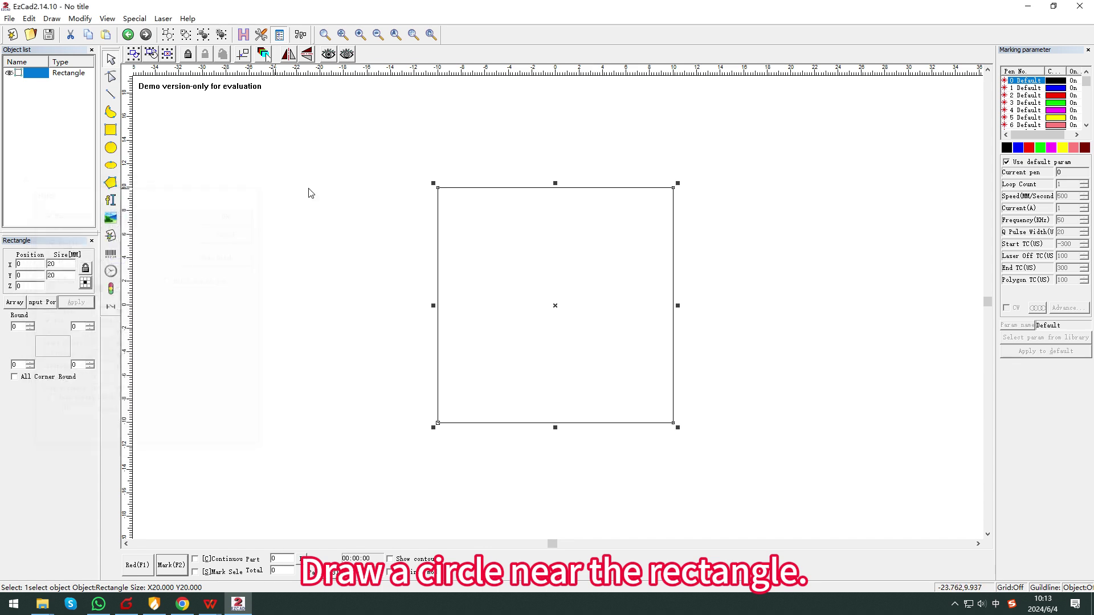
Step: Draw a circle about 14.8 mm in diameter just to the left of the square
left_click(111, 148)
left_click_drag(343, 255, 412, 200)
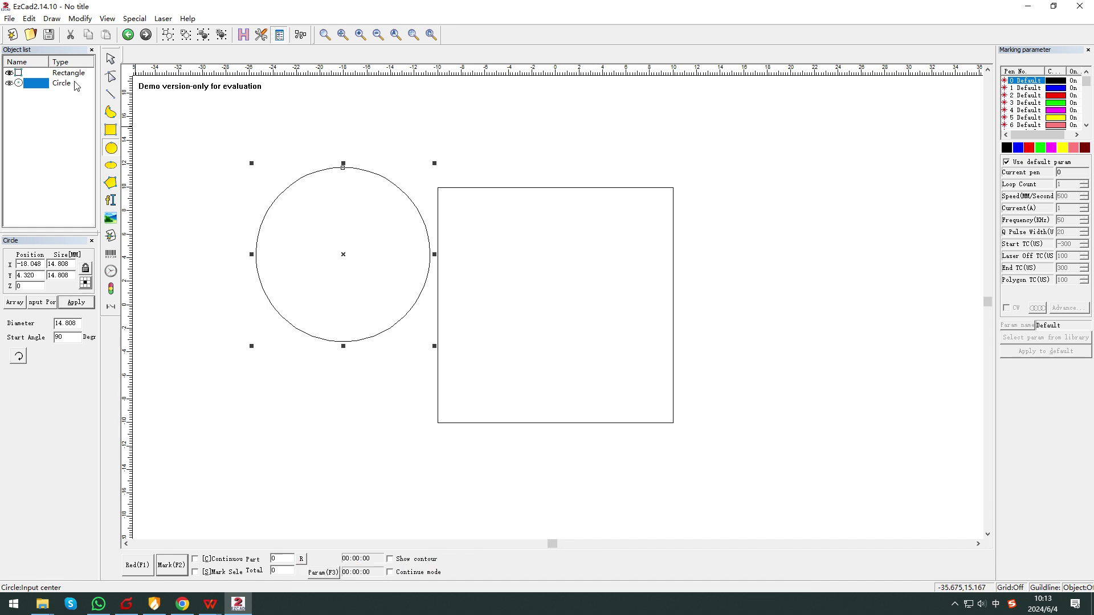
left_click(110, 58)
Step: Hatch the circle and the rectangle together with All calc on and a line space of 1 mm
left_click_drag(221, 133, 789, 496)
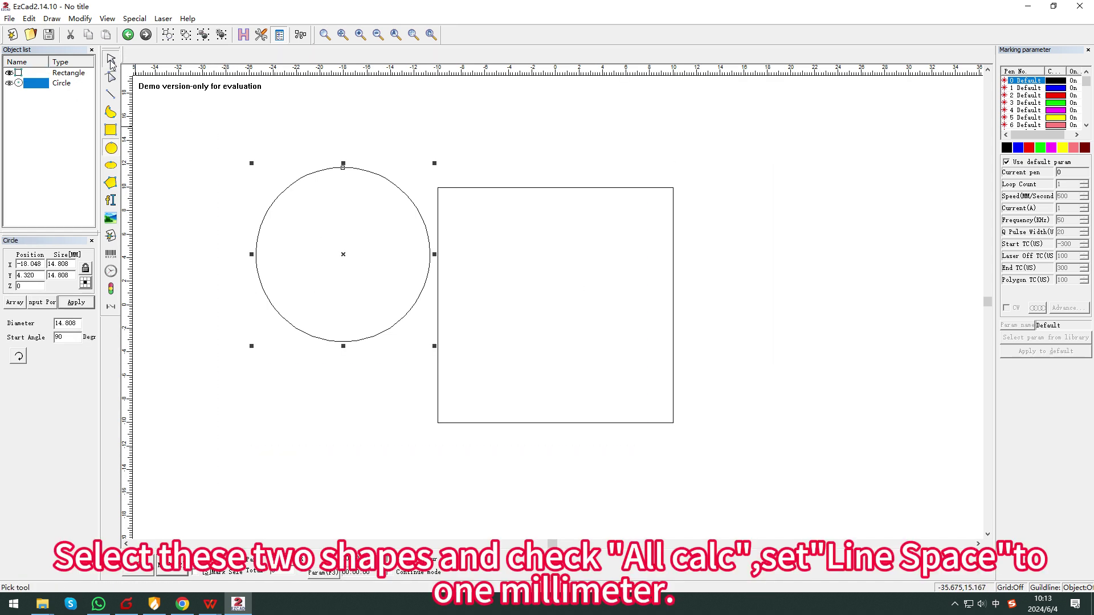
left_click(111, 60)
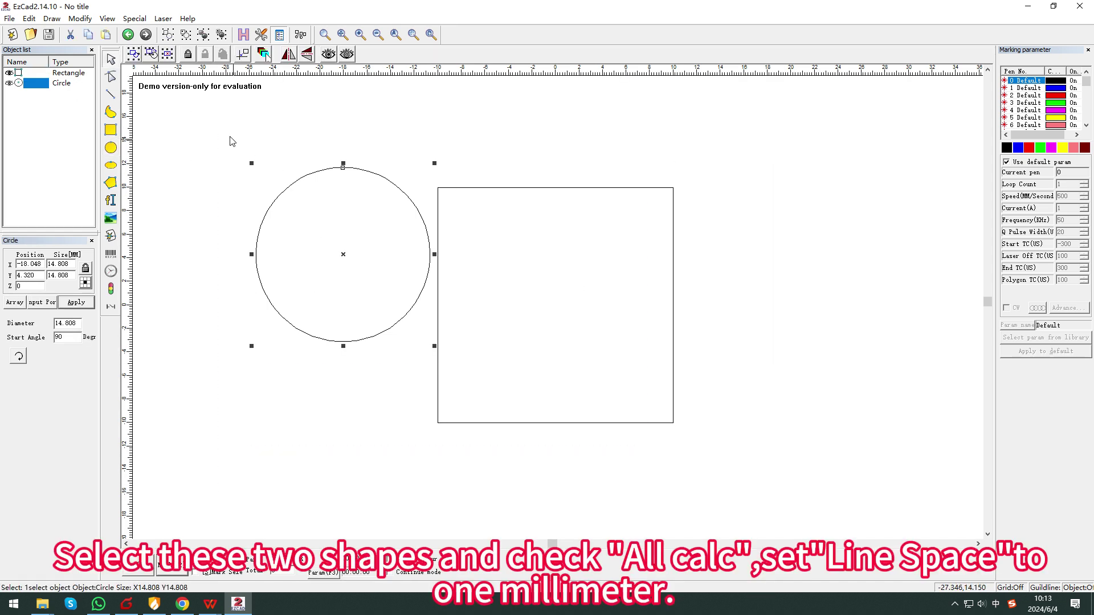
left_click_drag(219, 134, 790, 501)
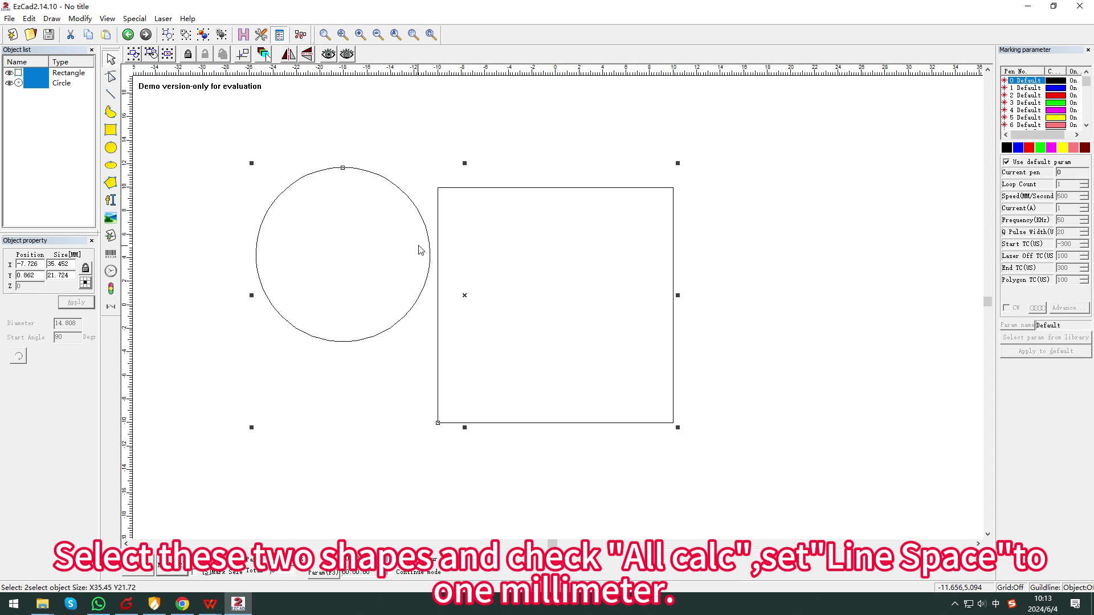
left_click(243, 34)
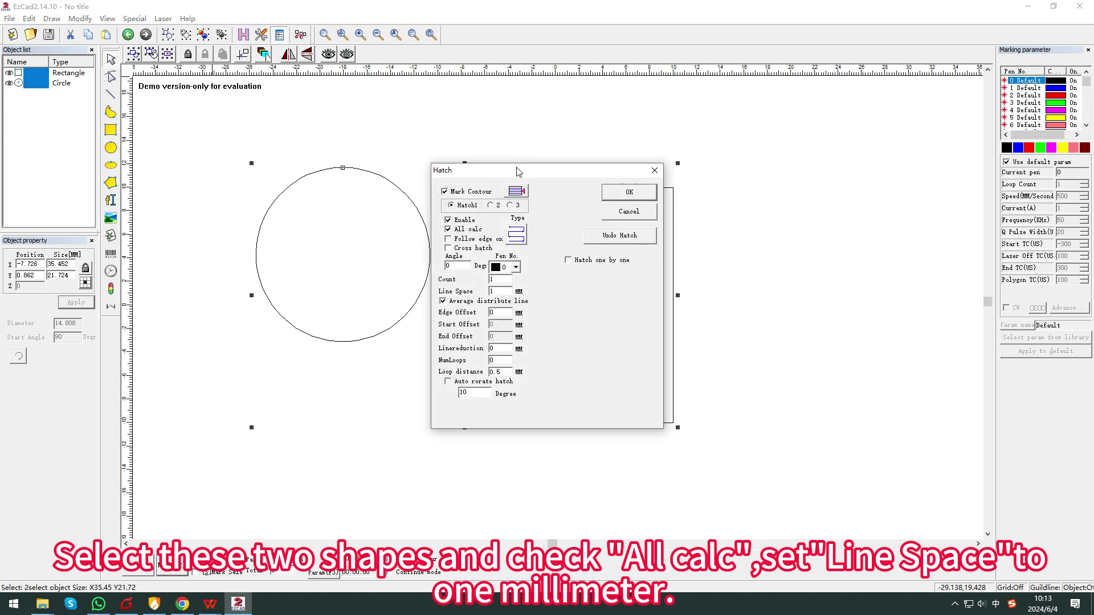
left_click_drag(524, 176, 779, 166)
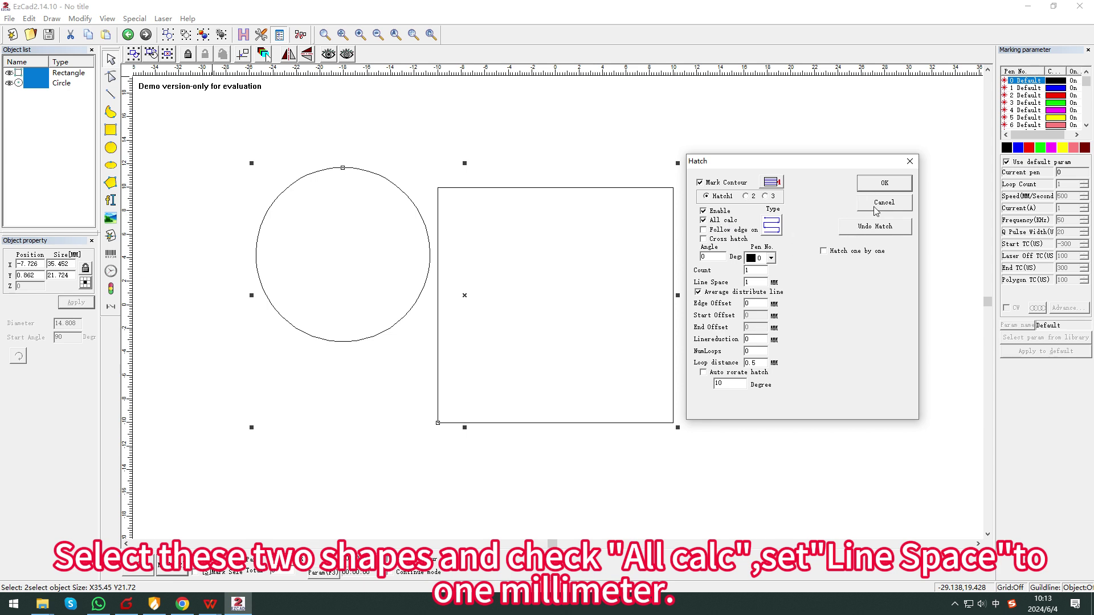
left_click(884, 184)
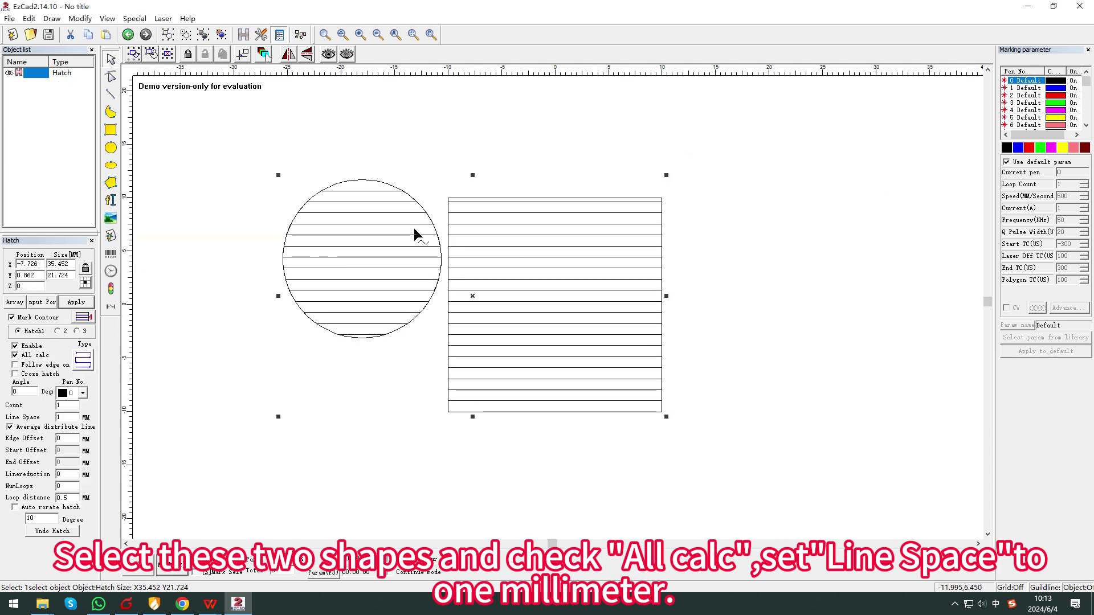
Step: Compare the alignment of the hatch lines in the circle and the rectangle, and undo the hatch
scroll(455, 234, "up", 3)
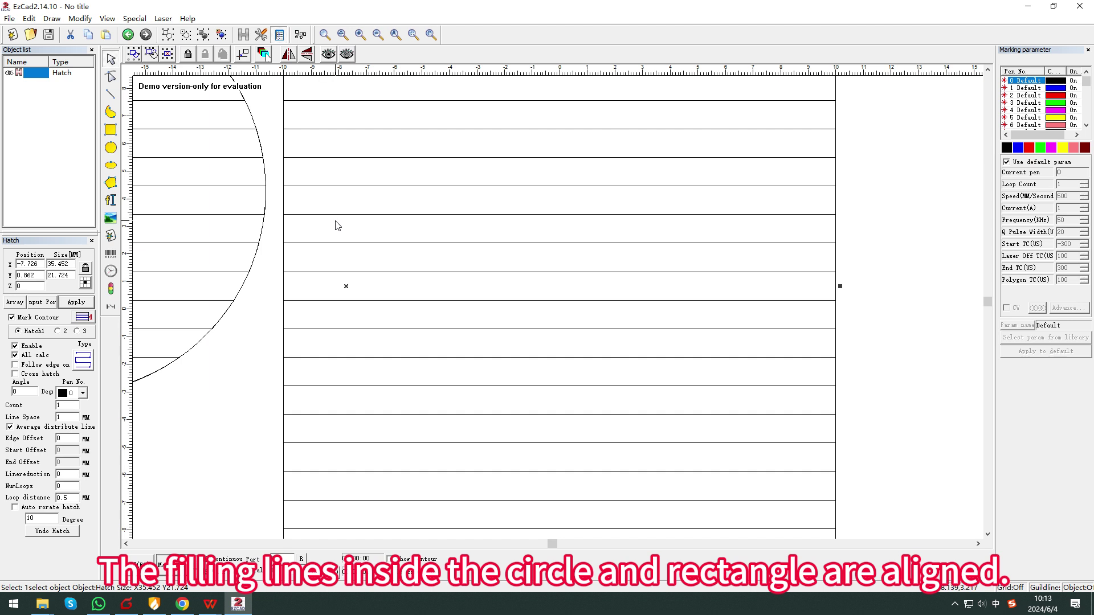
left_click(352, 231)
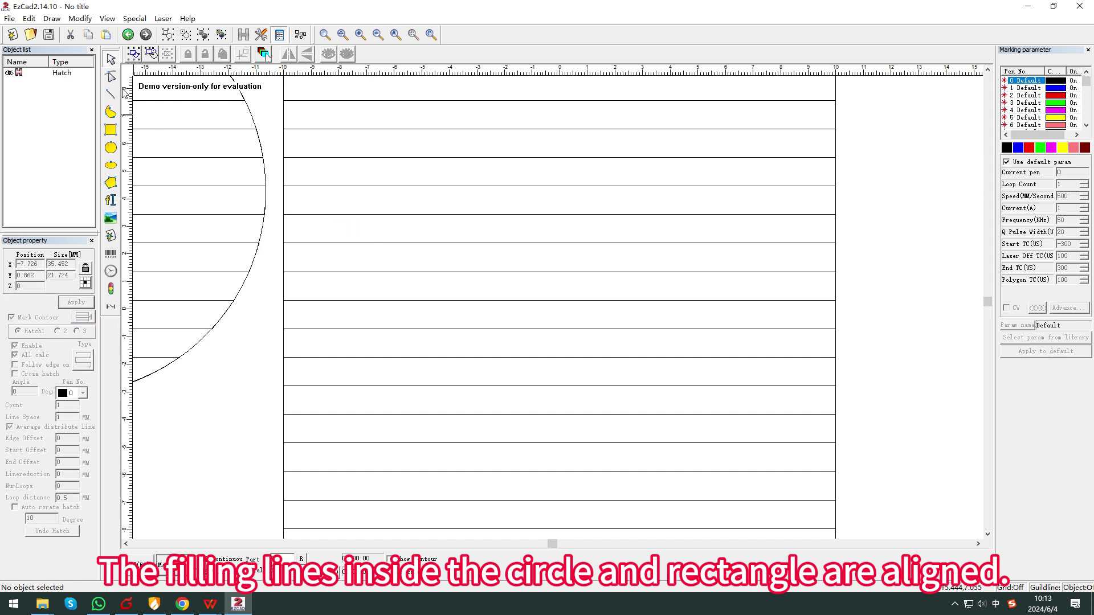
left_click_drag(318, 189, 445, 232)
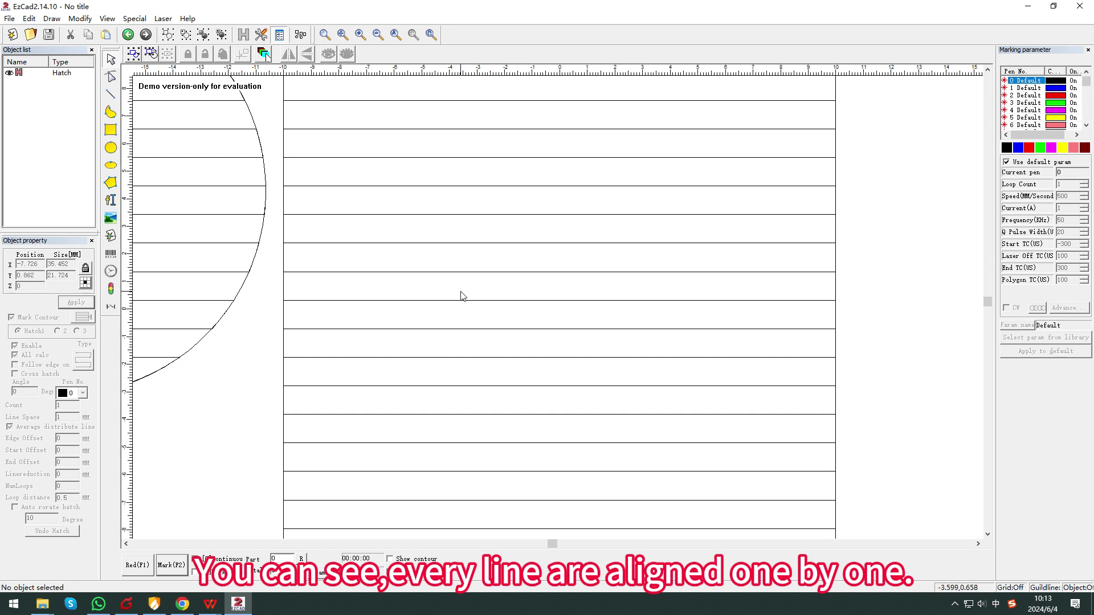
scroll(461, 296, "down", 1)
scroll(461, 296, "down", 1)
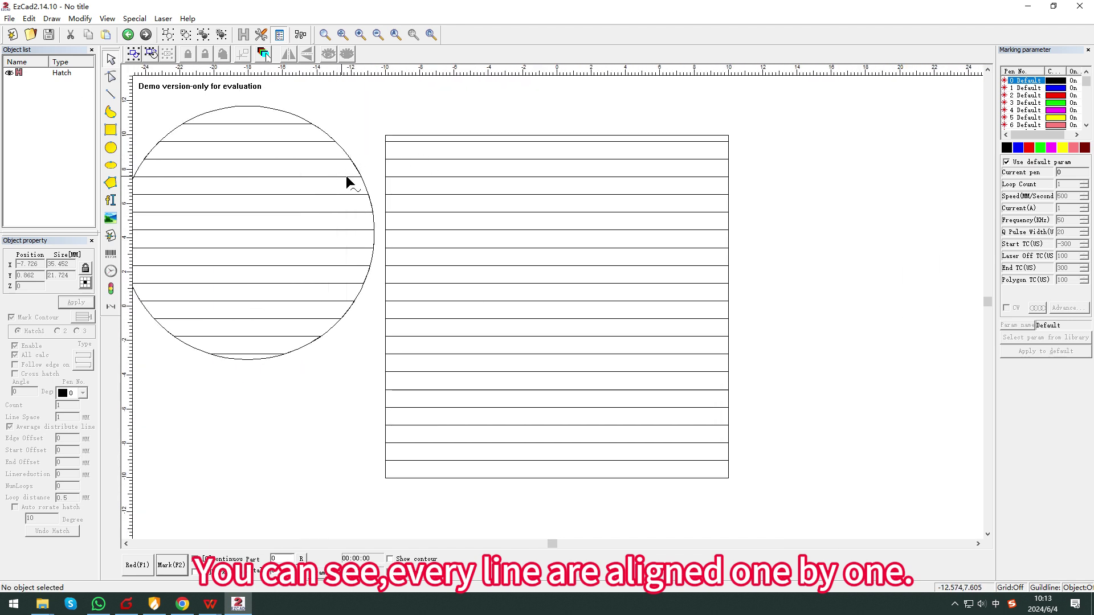
scroll(409, 211, "down", 3)
scroll(399, 221, "up", 5)
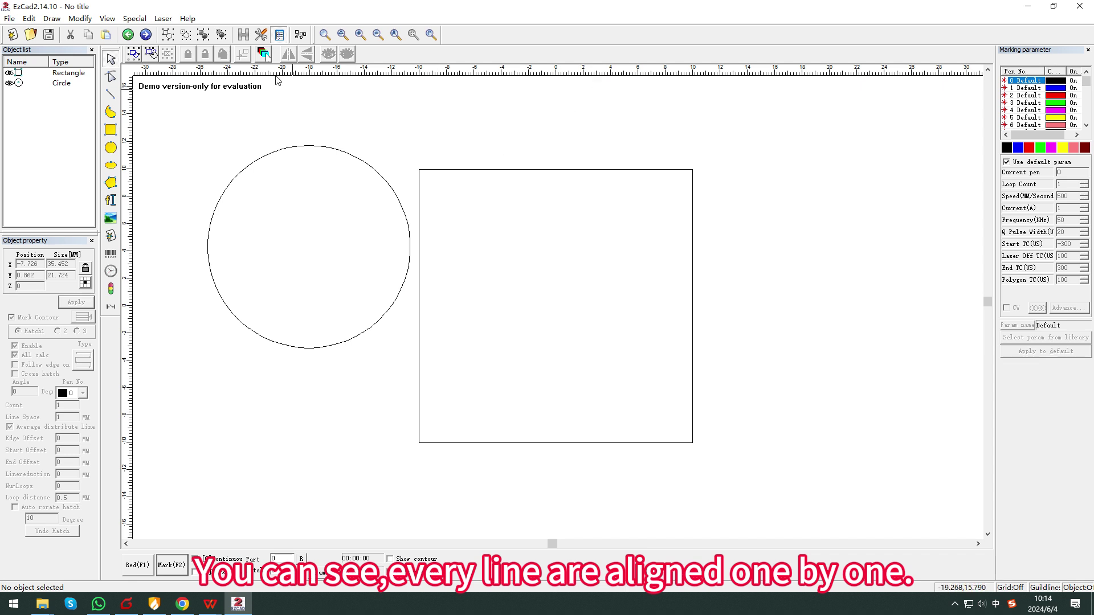
Step: Hatch the circle and the rectangle together with All calc off and a line space of 1 mm
left_click_drag(214, 117, 789, 461)
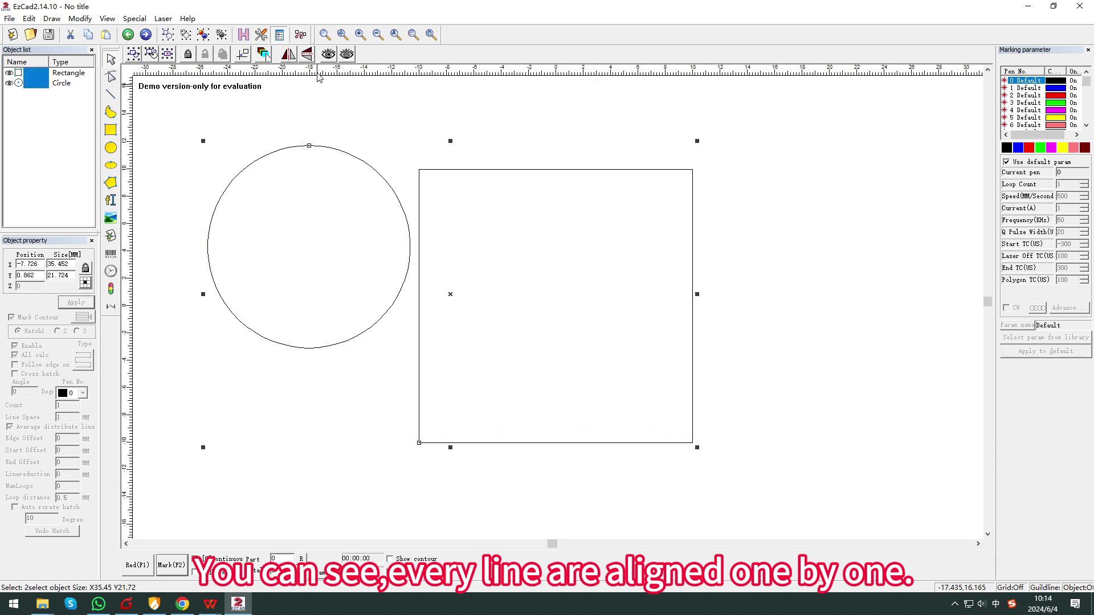
left_click(244, 34)
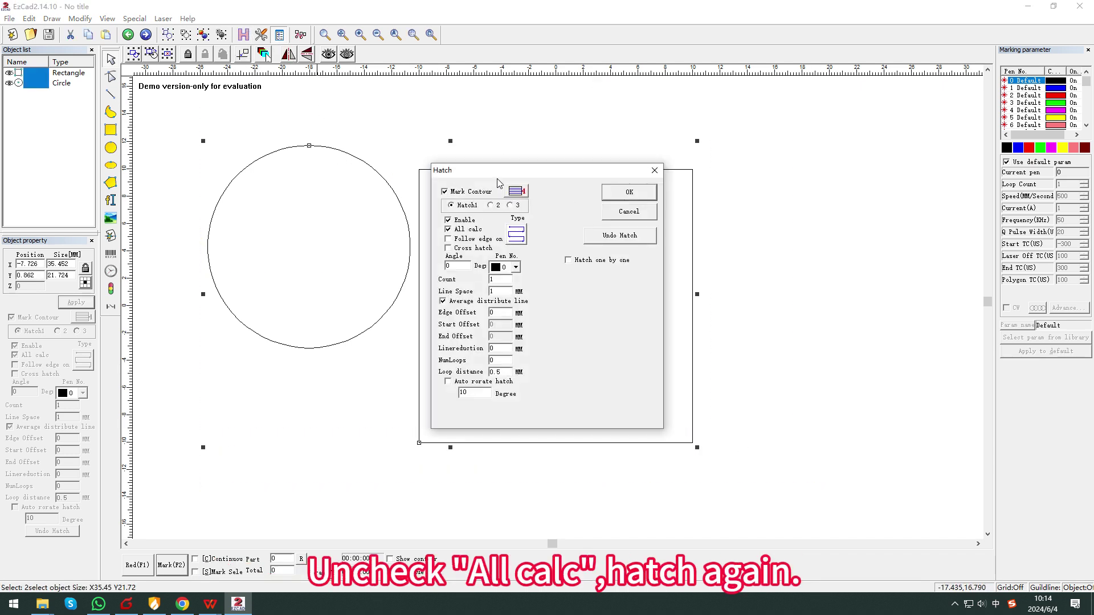
mouse_move(503, 171)
left_mouse_down()
mouse_move(762, 184)
mouse_move(770, 171)
left_mouse_up()
left_click(716, 229)
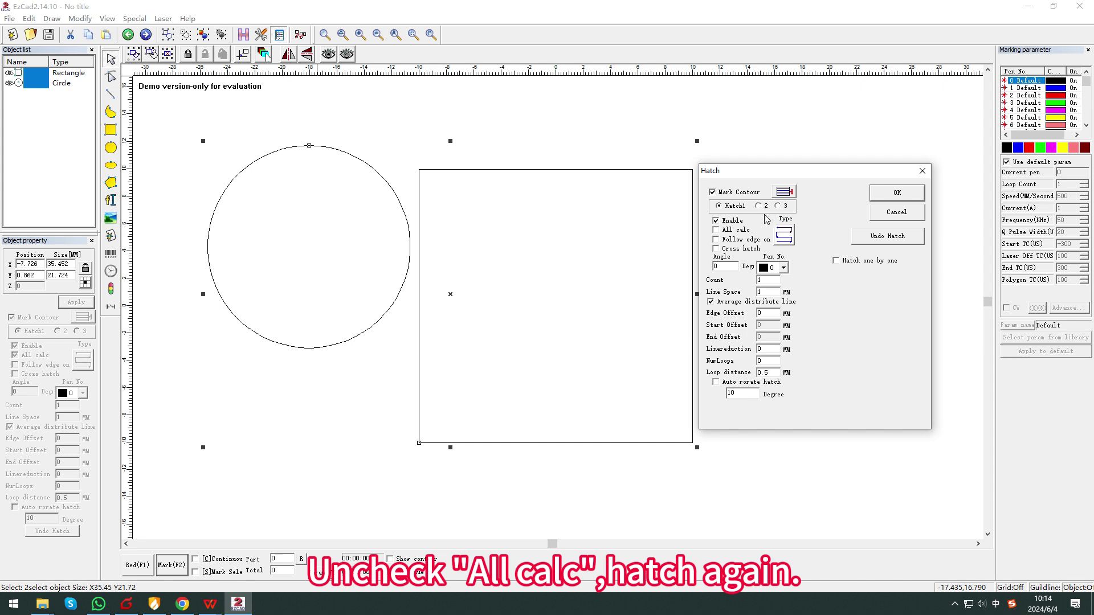
left_click(893, 196)
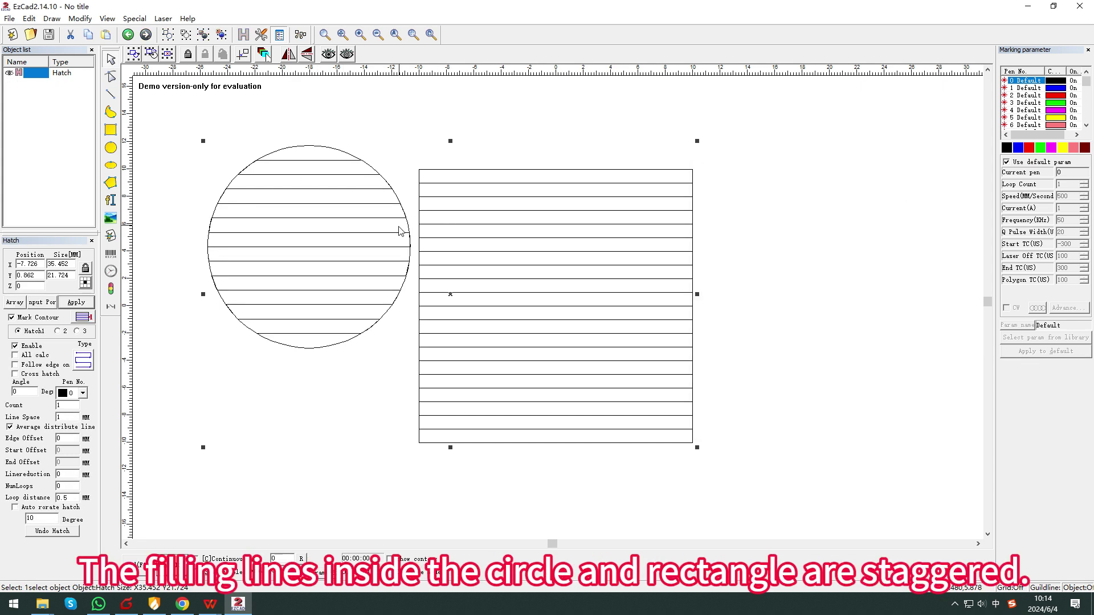
Step: Compare the alignment of the hatch lines in the circle and the rectangle with All calc off
scroll(442, 232, "down", 2)
scroll(420, 225, "up", 4)
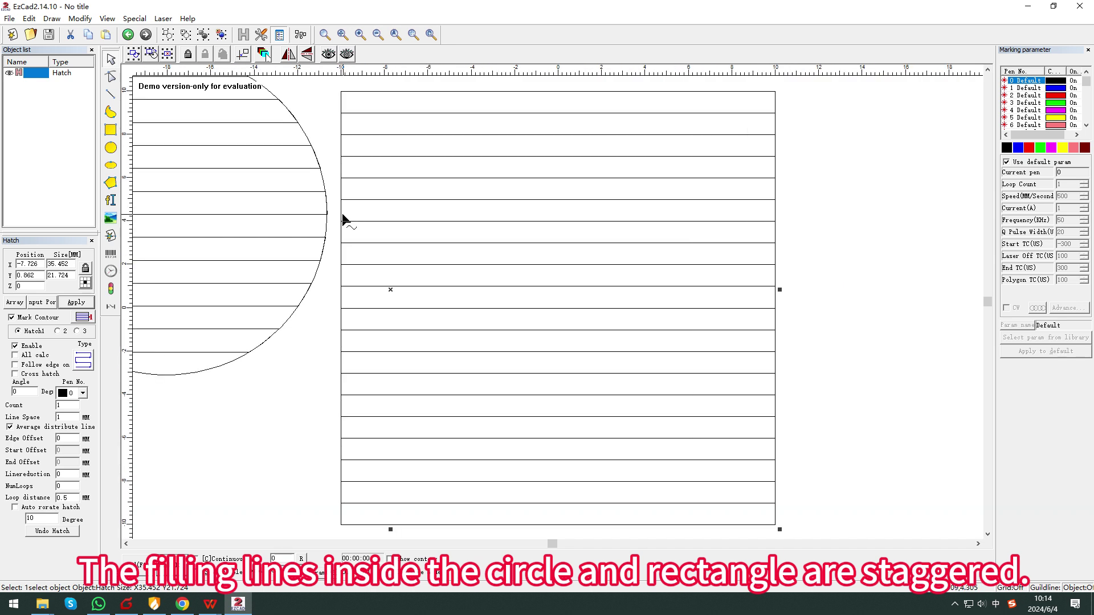
scroll(343, 219, "up", 1)
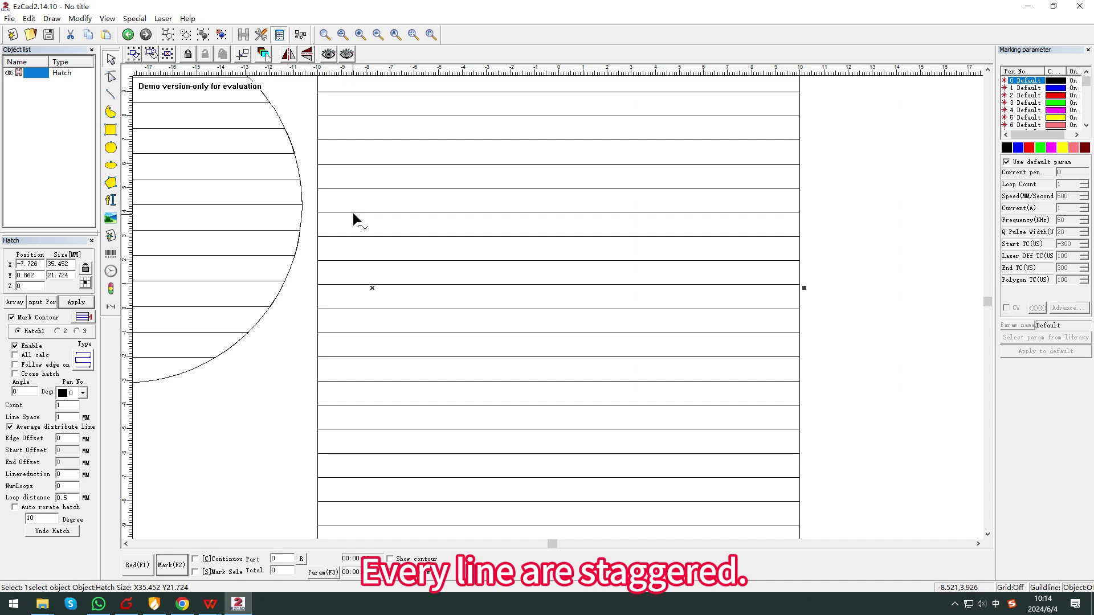
scroll(370, 213, "down", 4)
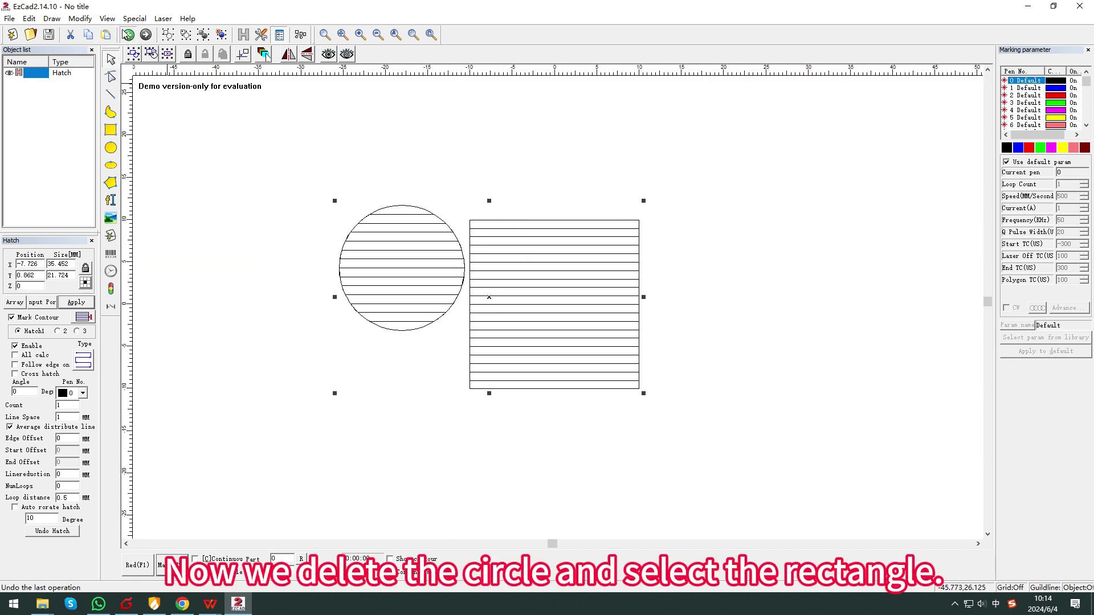
Step: Undo the hatch and delete the circle beside the rectangle
key("ctrl+z")
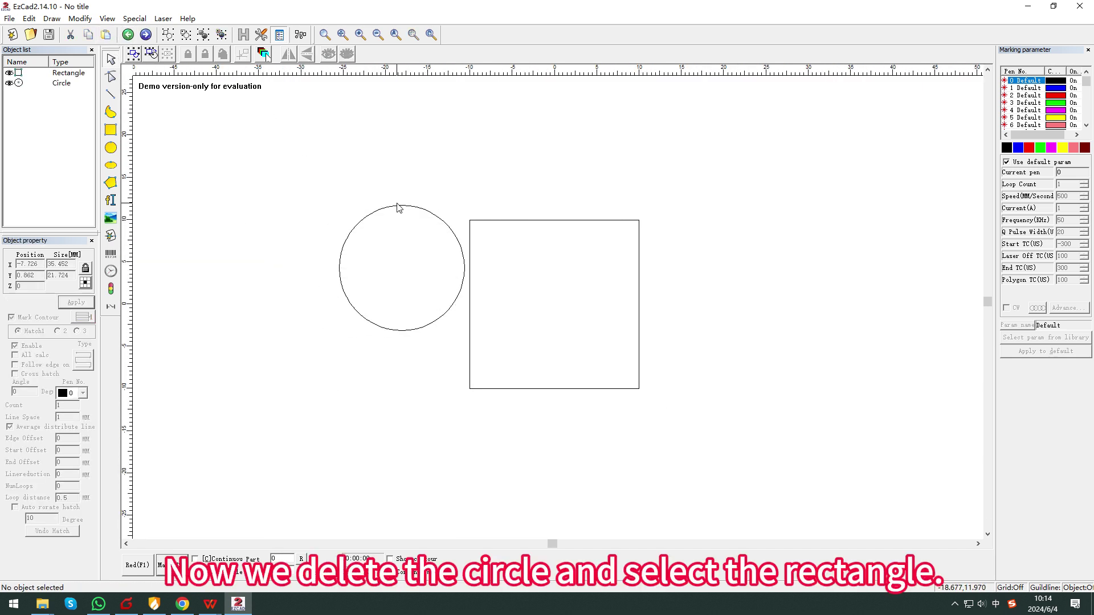
left_click(398, 205)
key("Delete")
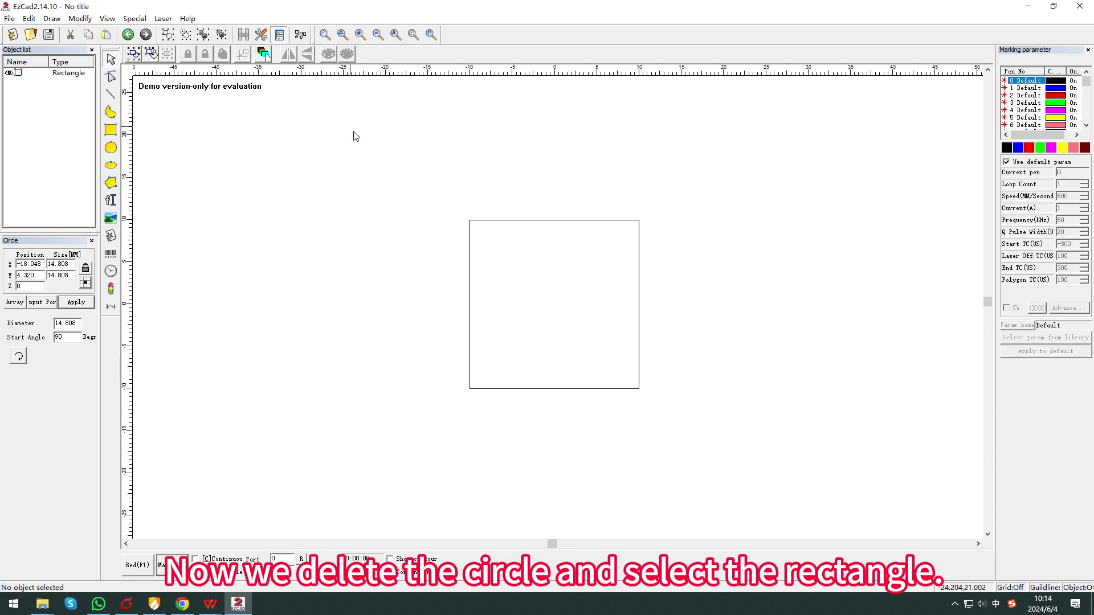
Step: Hatch the 20 mm square with Follow edge on enabled and a line space of 1 mm
left_click_drag(365, 138, 757, 487)
left_click(243, 34)
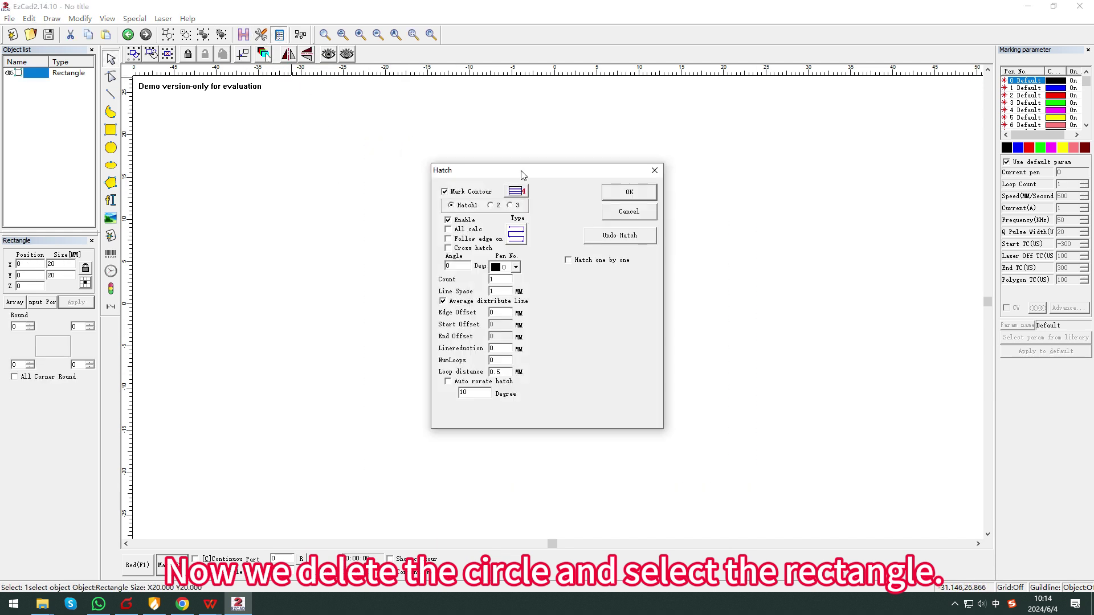
left_click_drag(523, 175, 312, 175)
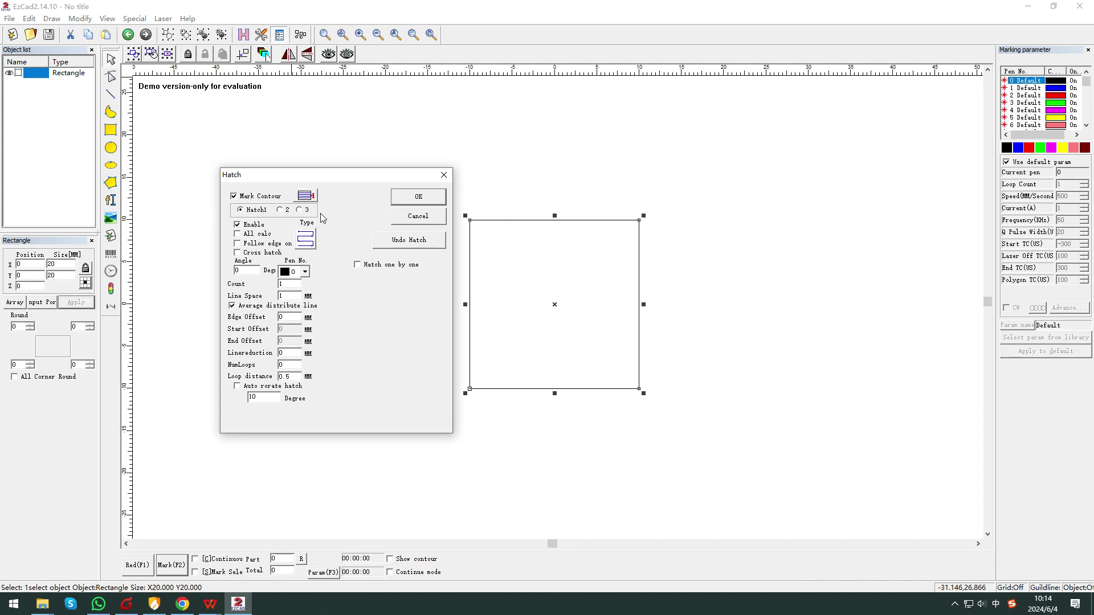
left_click_drag(302, 174, 251, 164)
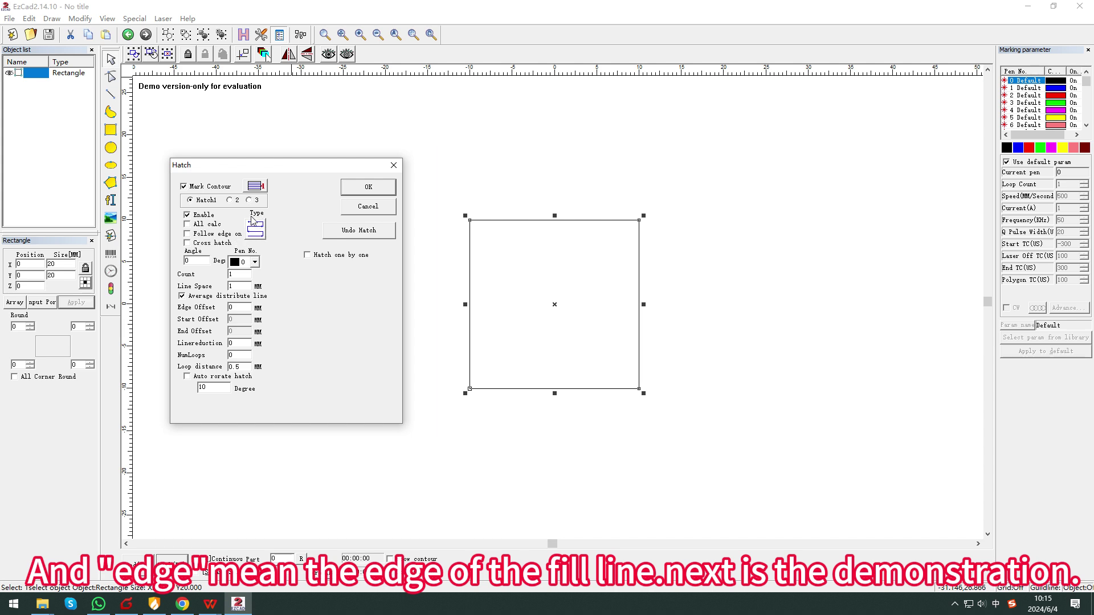
left_click(254, 236)
left_click(187, 234)
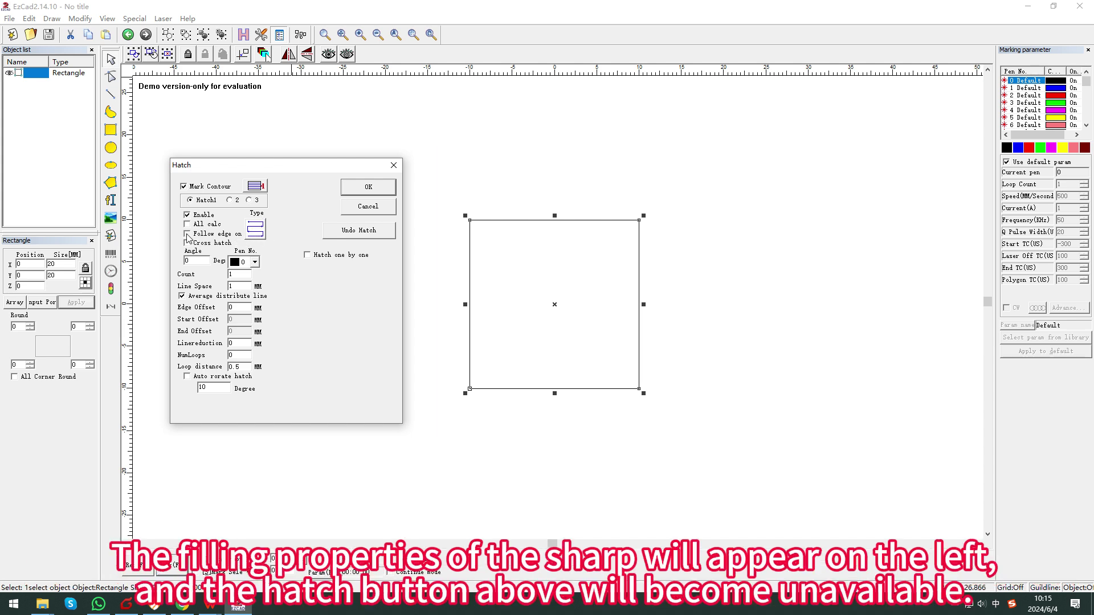
left_click(369, 188)
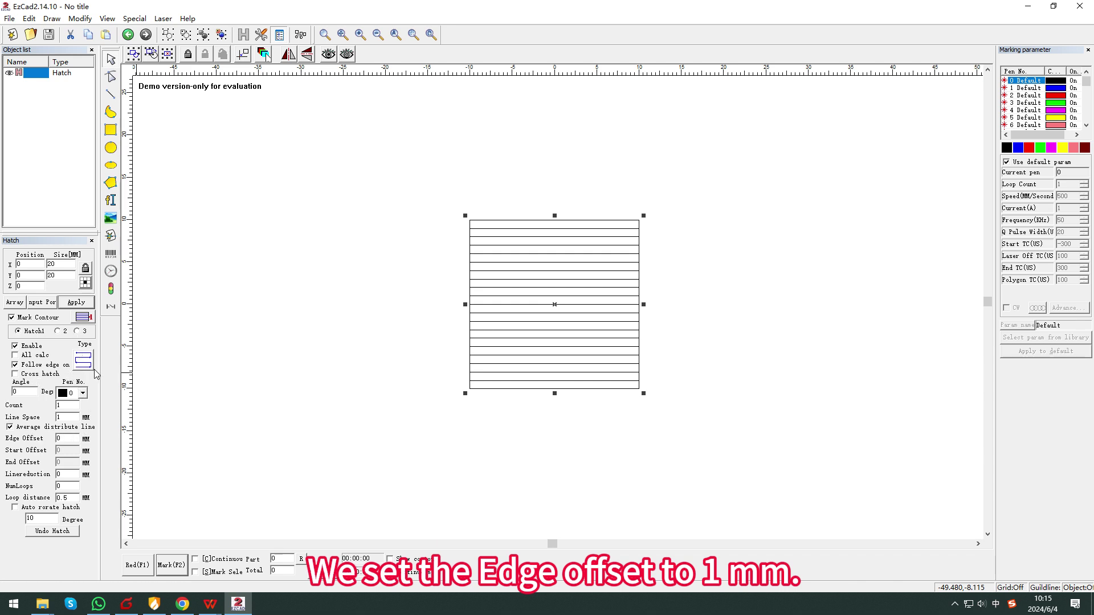
Step: Set the hatch's Edge Offset to 1 mm, apply it and inspect the gap to the contour
left_click(59, 438)
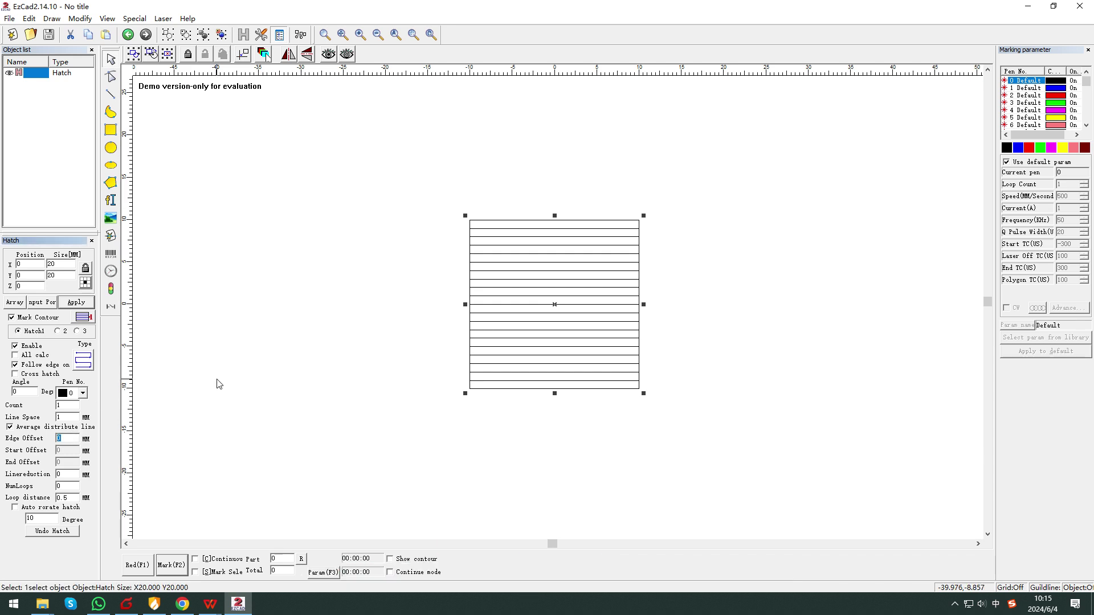
type("1")
left_click(88, 305)
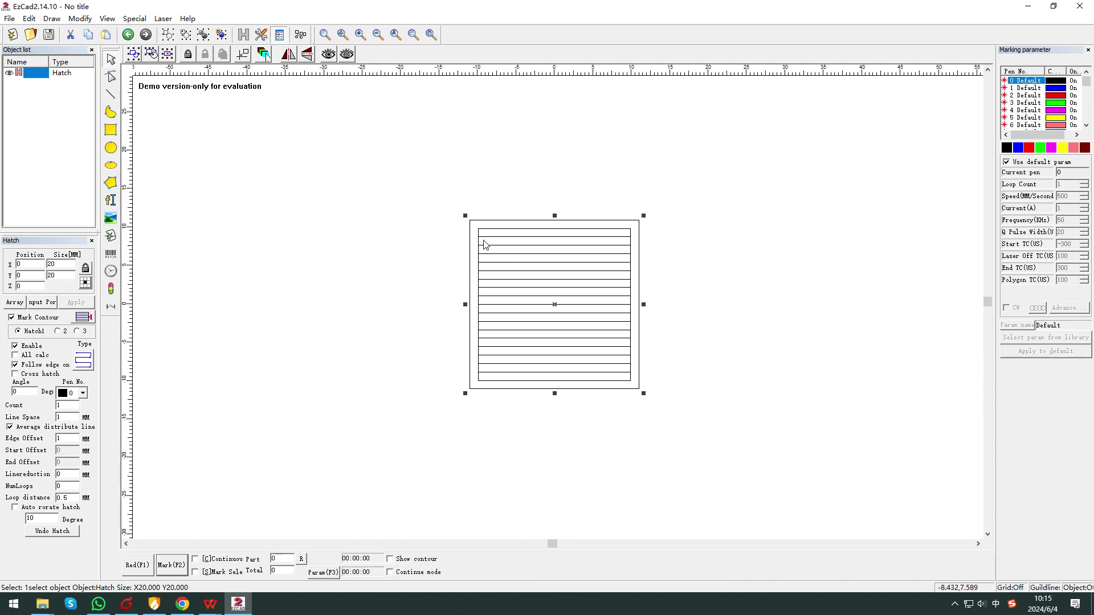
scroll(478, 251, "up", 3)
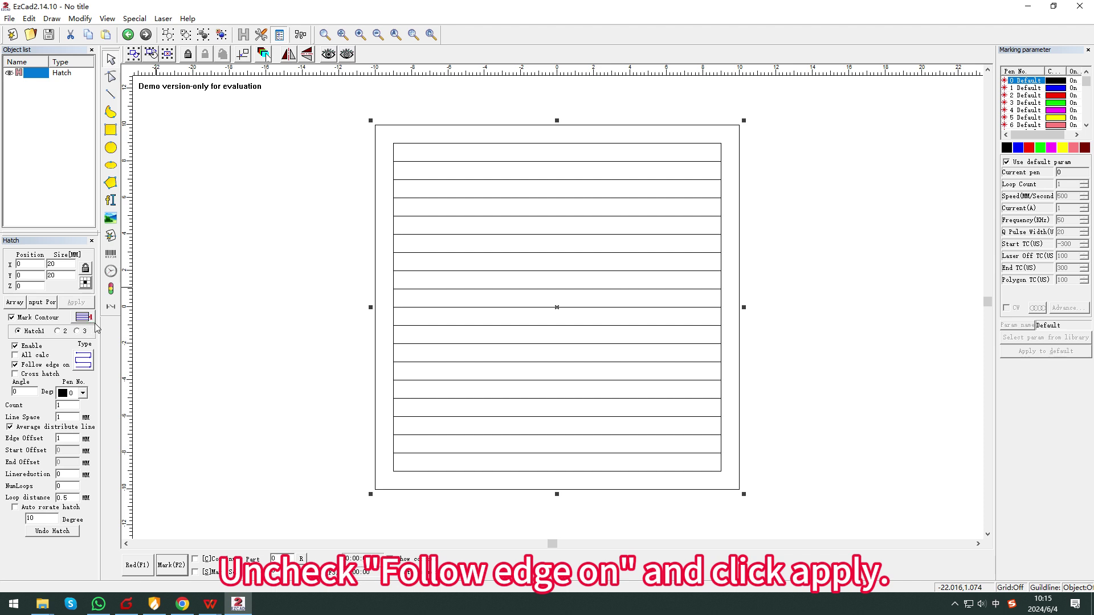
Step: Apply the hatch without Follow edge on, then reapply it with the option enabled again
left_click(15, 365)
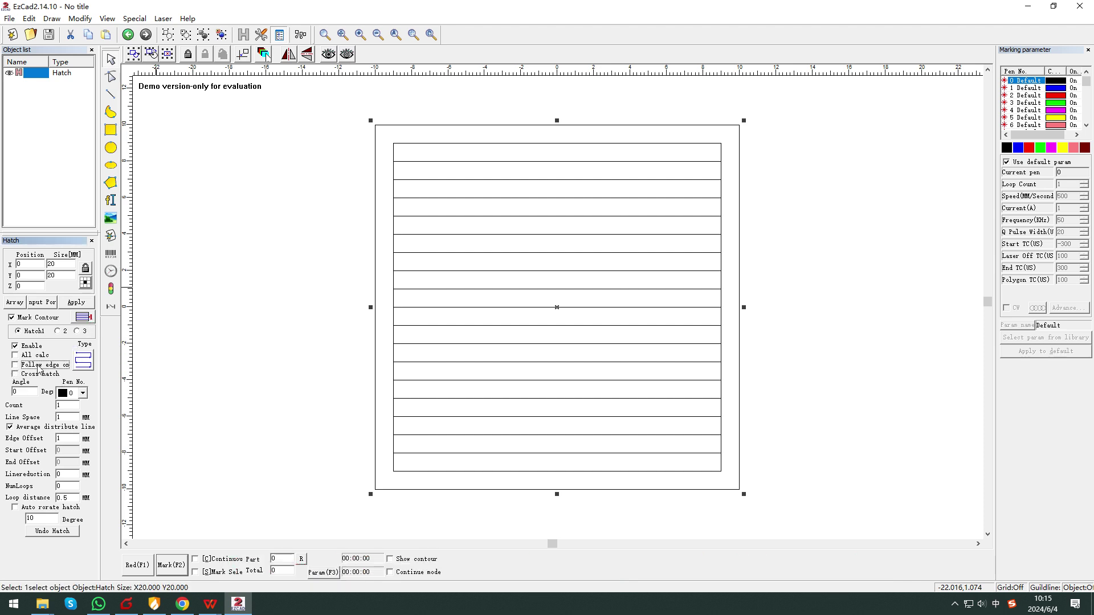
left_click(77, 302)
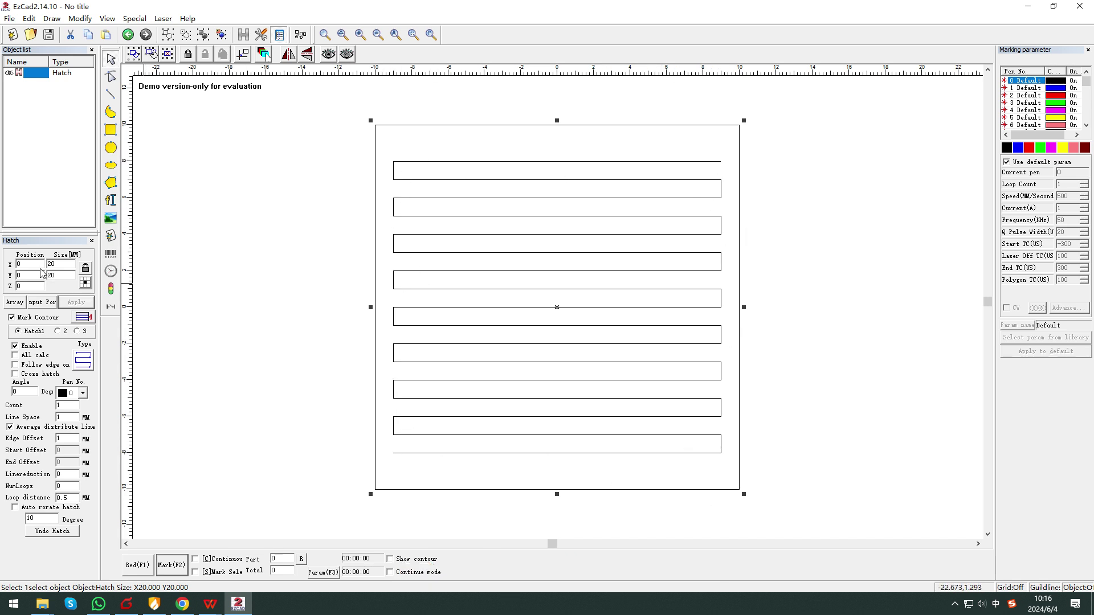
left_click(17, 365)
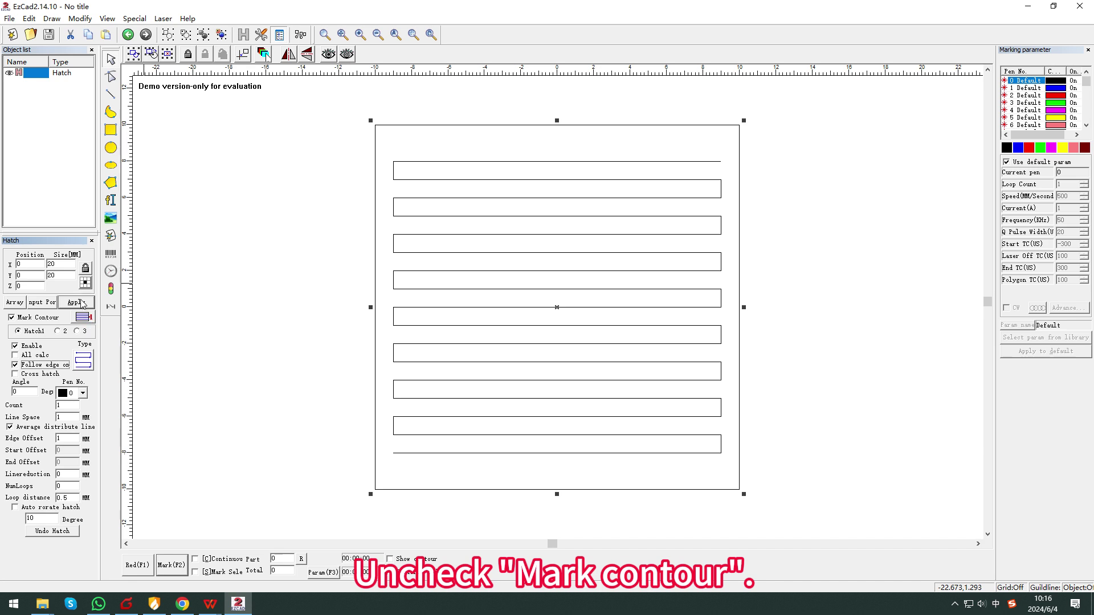
left_click(76, 302)
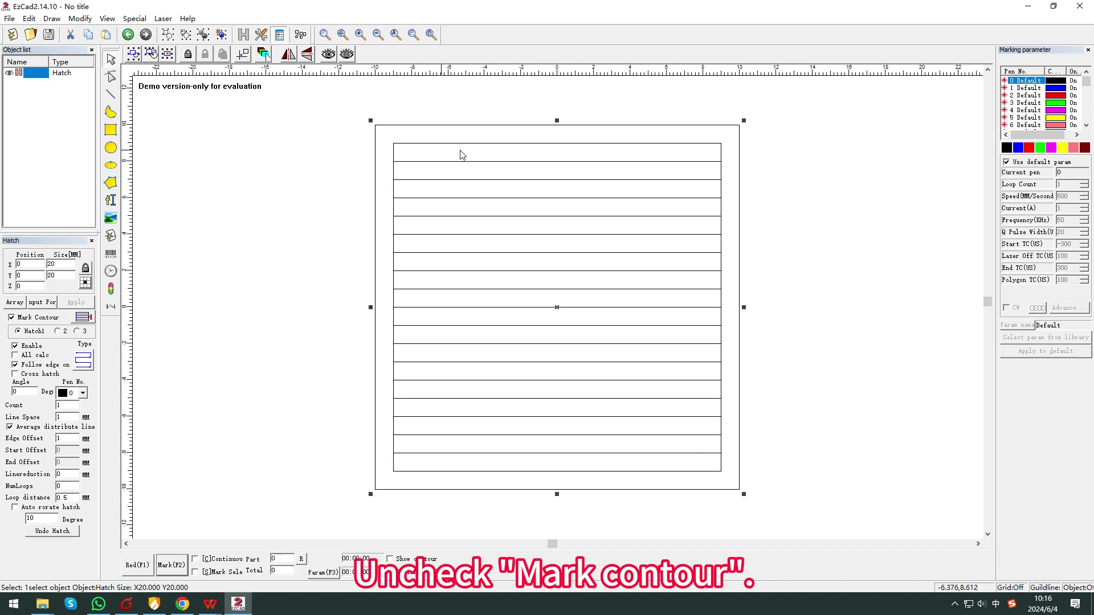
Step: Apply the hatch with Mark Contour off, then restore the square's contour
left_click(12, 319)
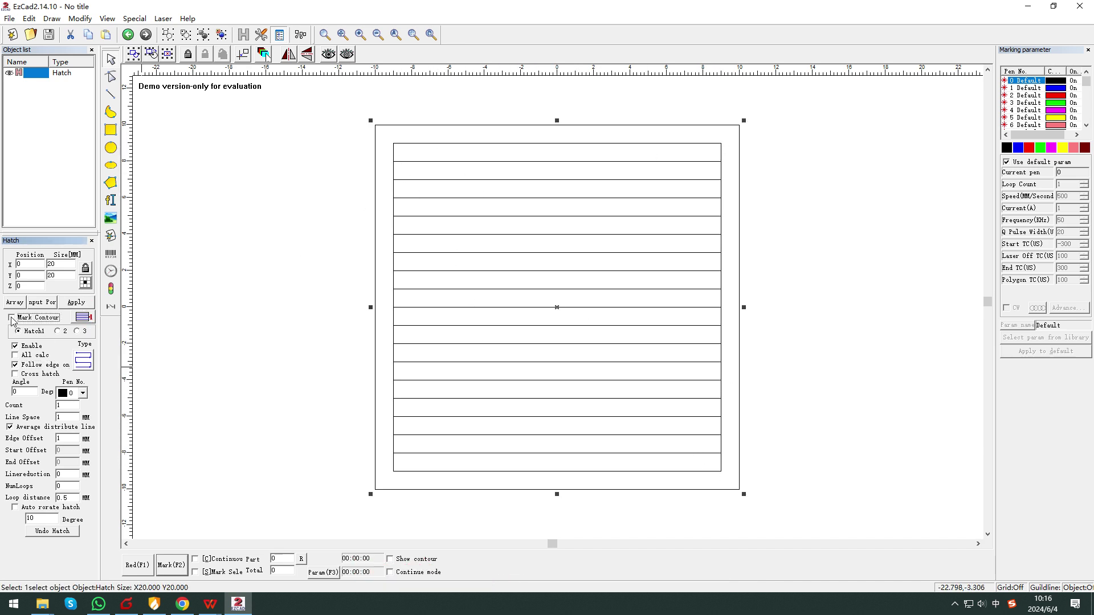
left_click(81, 302)
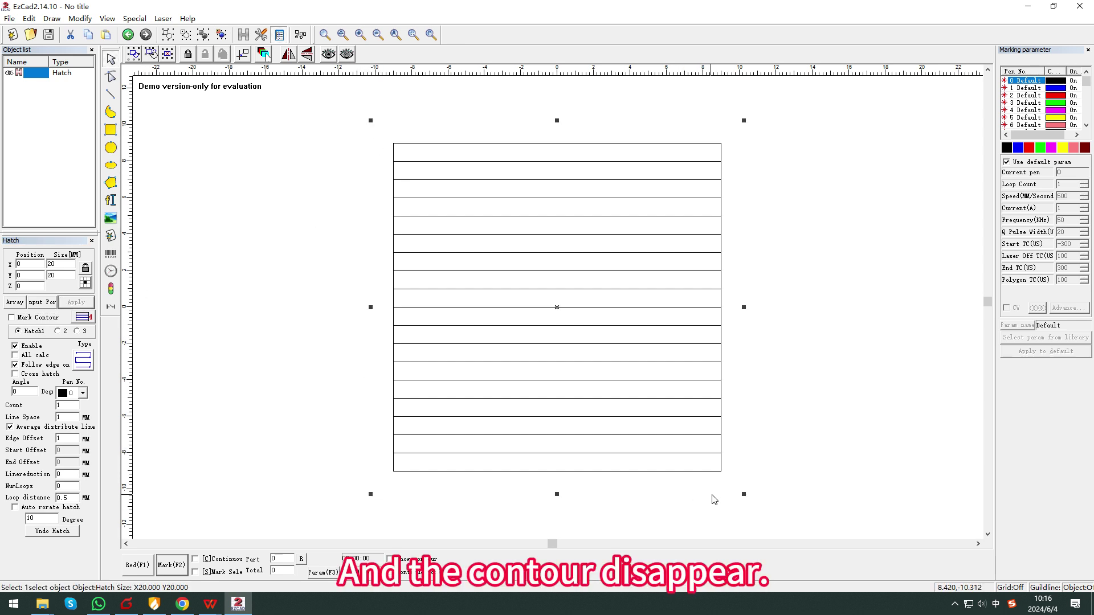
left_click(12, 317)
left_click(77, 302)
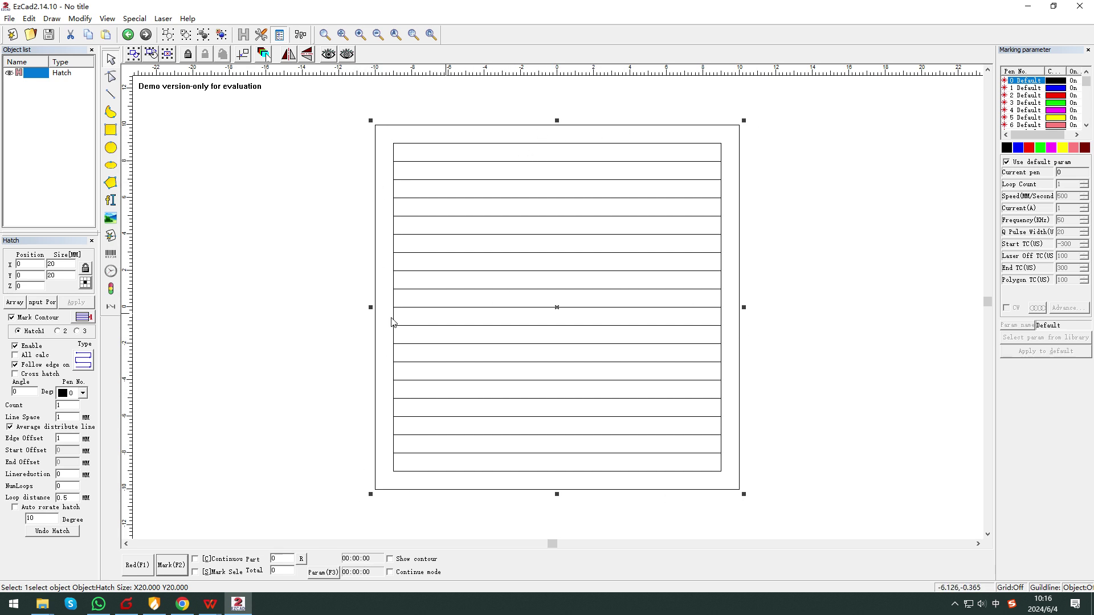
Step: Set the hatch's Edge Offset to 0 mm and apply it
left_click(63, 438)
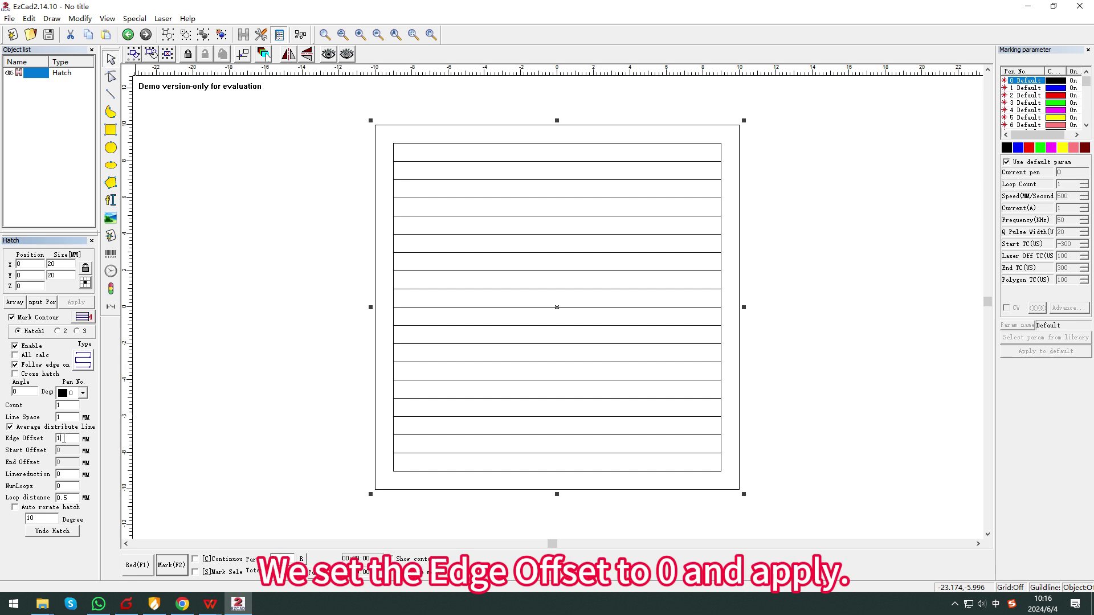
type("0")
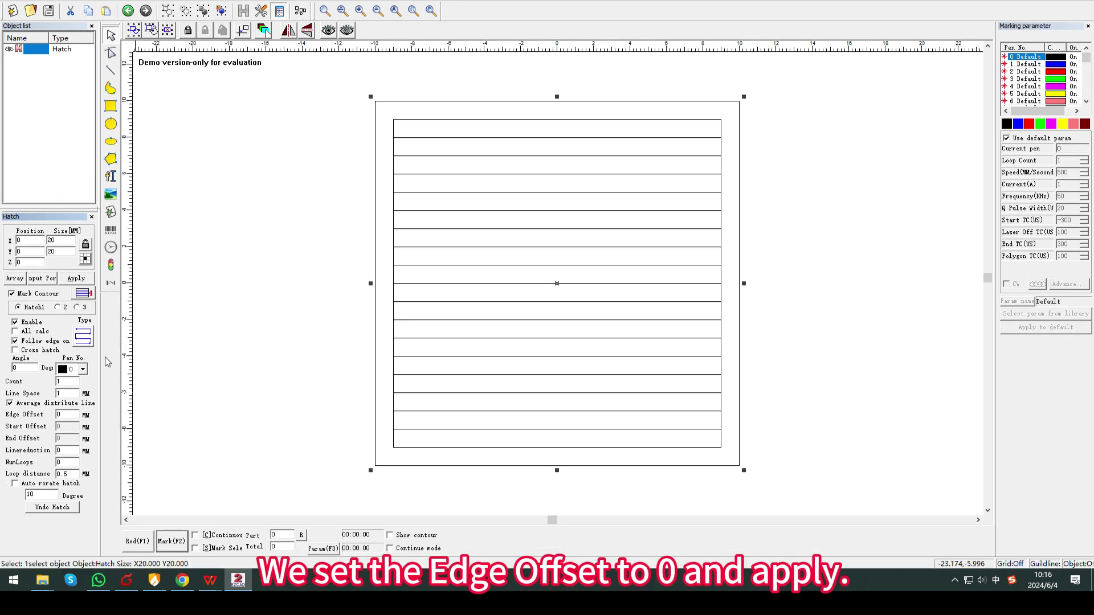
left_click(83, 280)
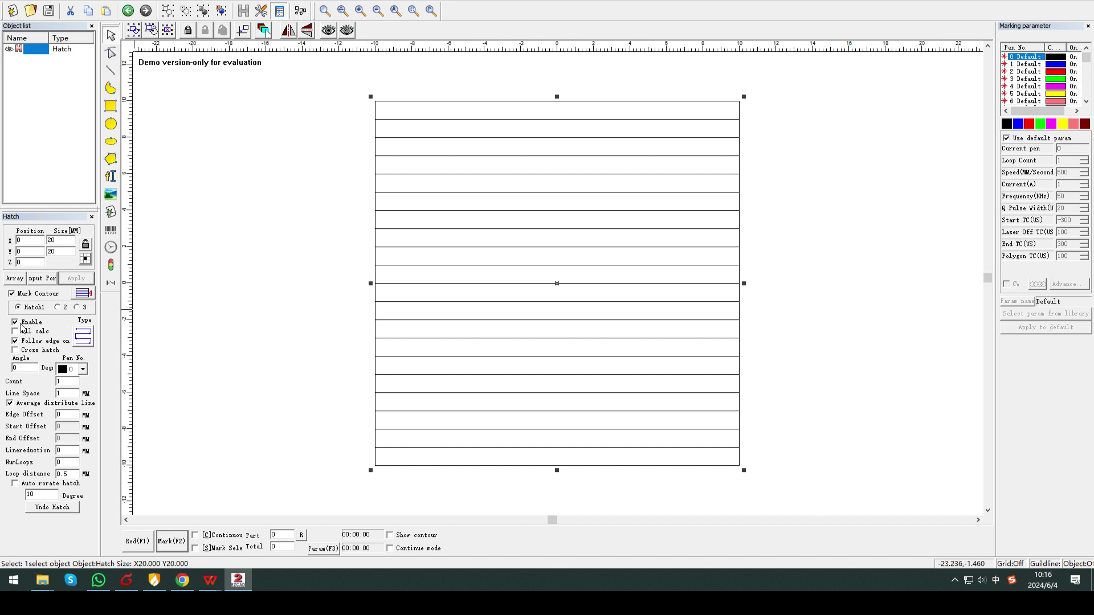
Step: Turn off Mark Contour and Follow edge on for the square's hatch, applying each change
left_click(12, 294)
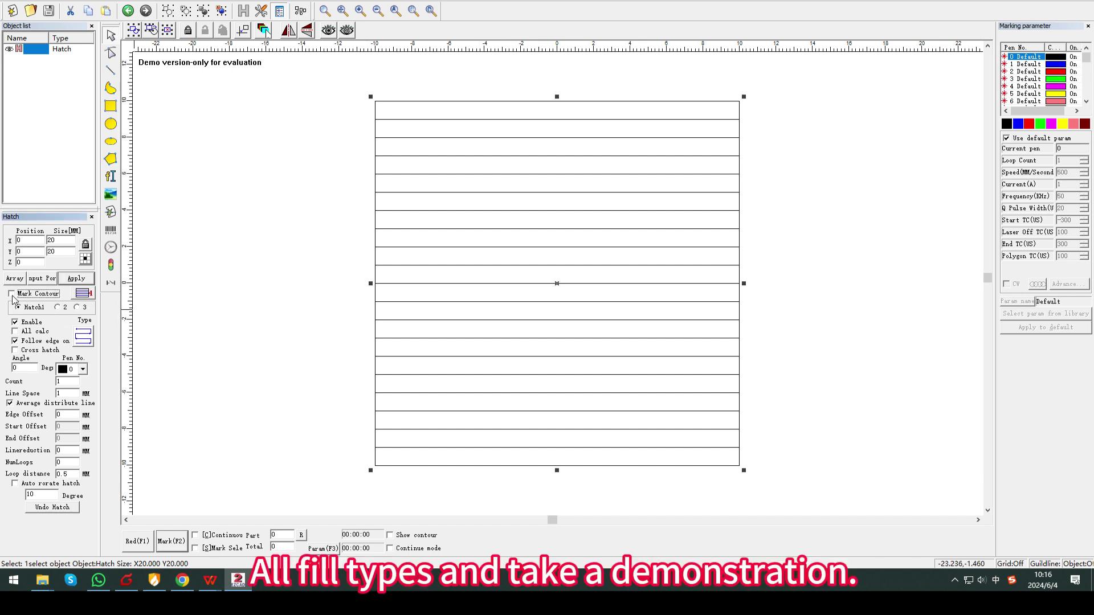
left_click(77, 278)
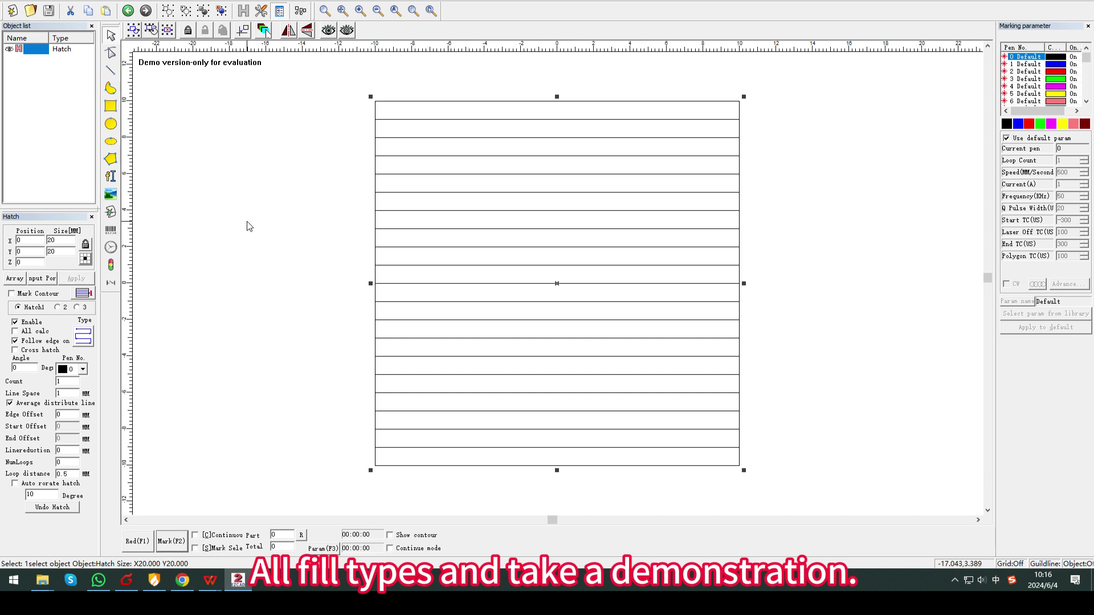
left_click(16, 342)
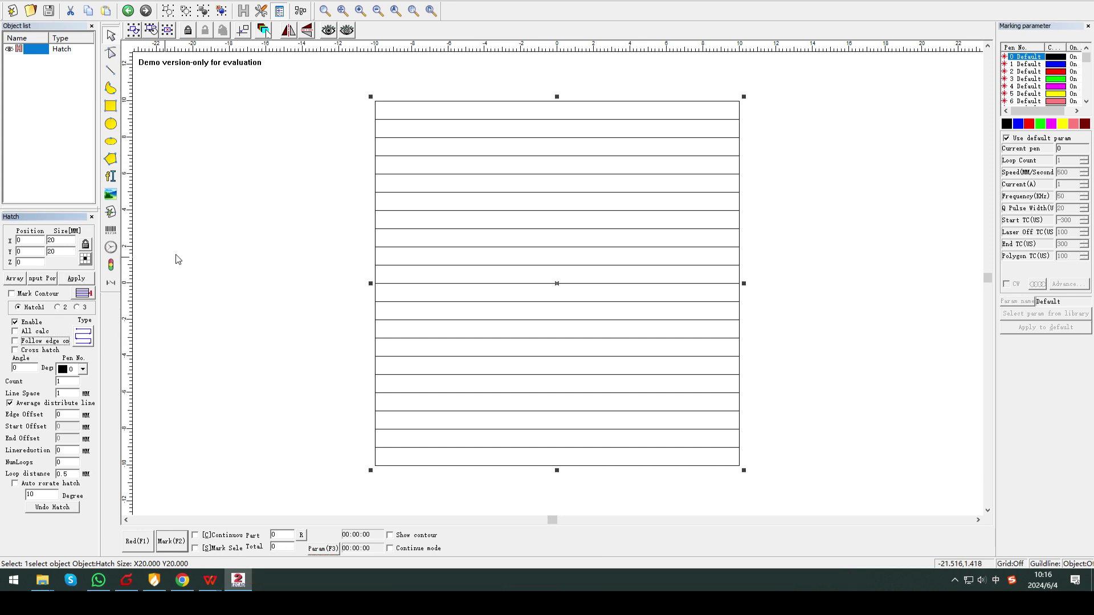
left_click(84, 279)
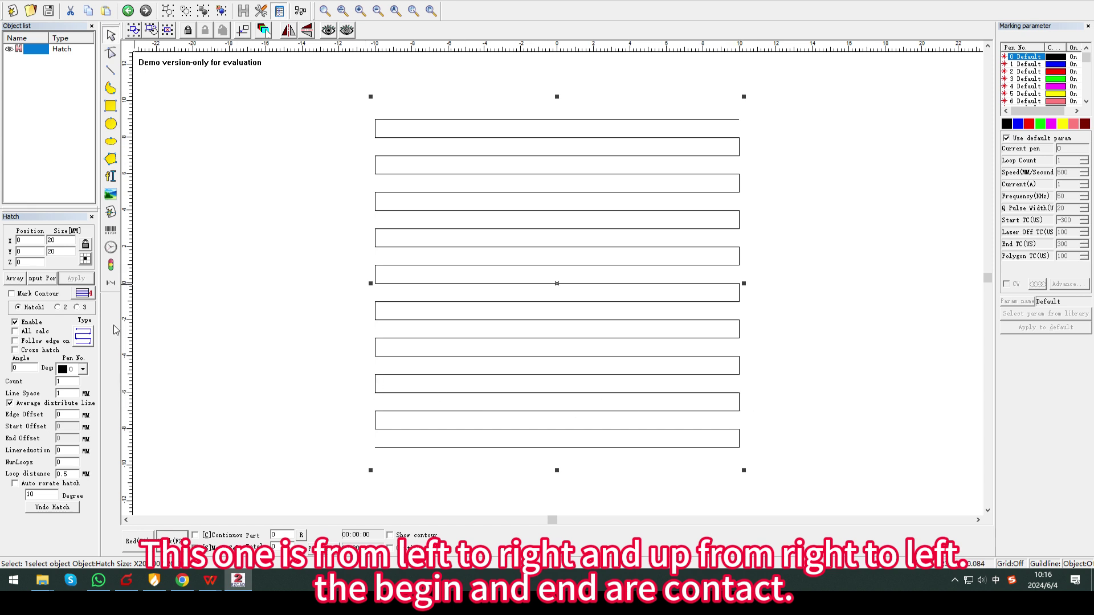
Step: Cycle the hatch type through connected lines that skip blank areas, one-way lines and two-way lines, applying each
left_click(88, 339)
left_click(76, 278)
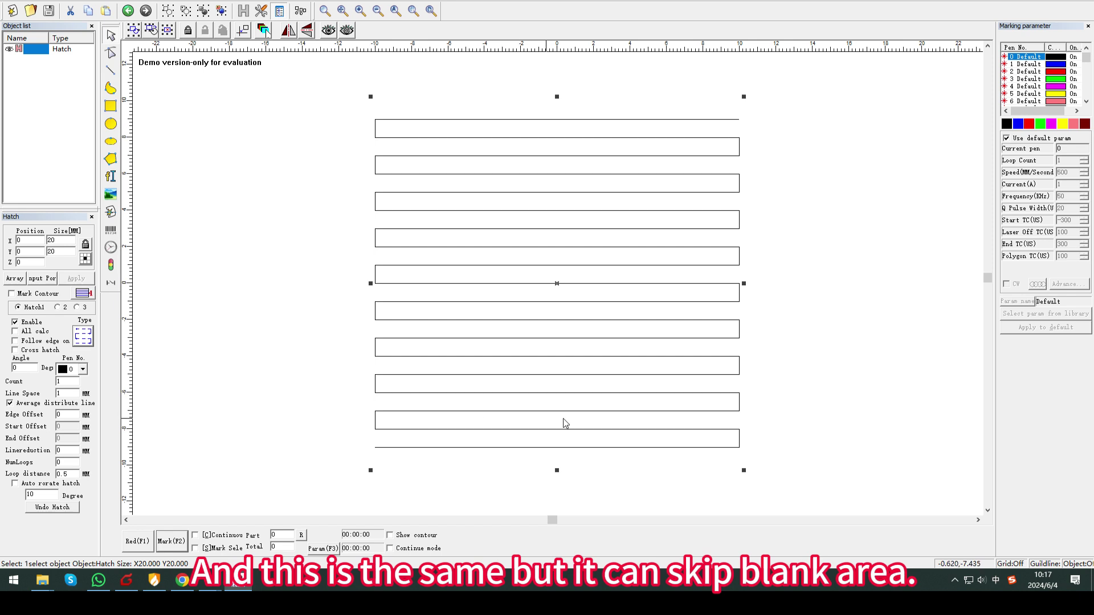
left_click(83, 336)
left_click(82, 281)
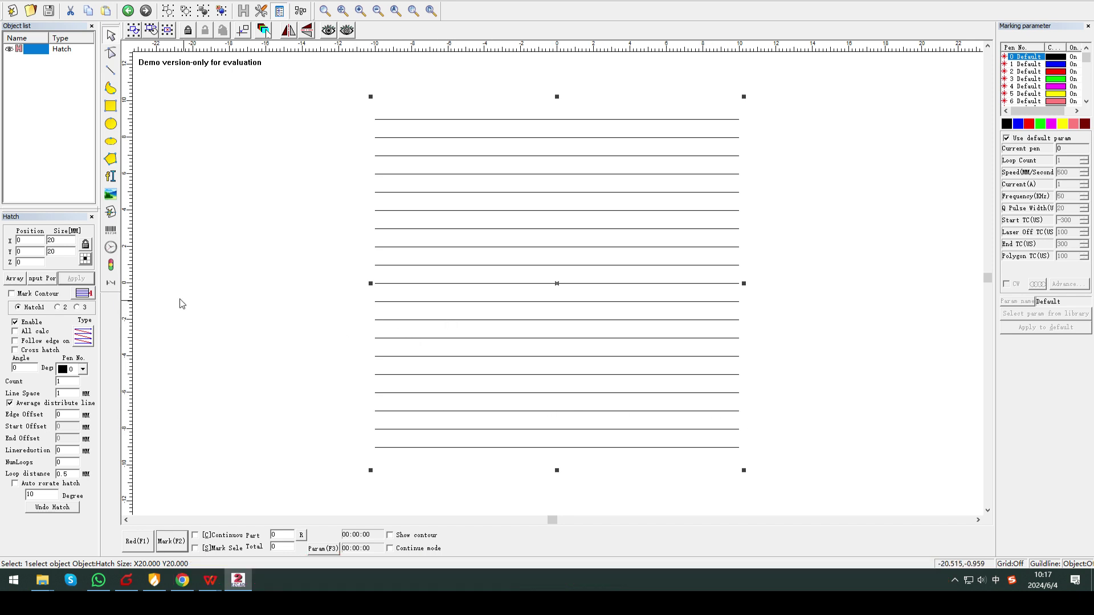
left_click(83, 339)
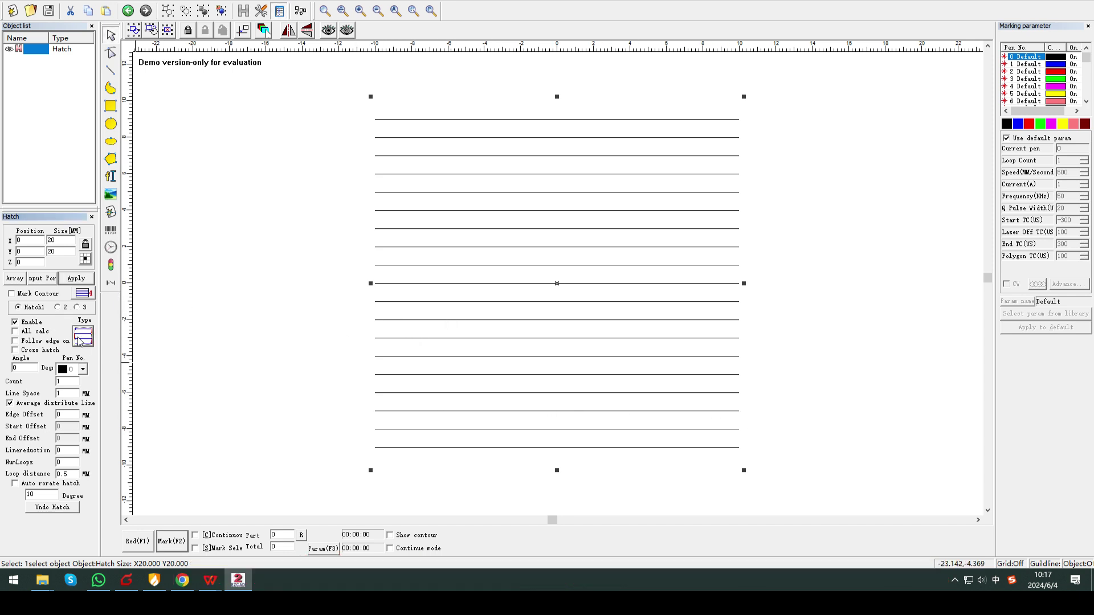
left_click(79, 279)
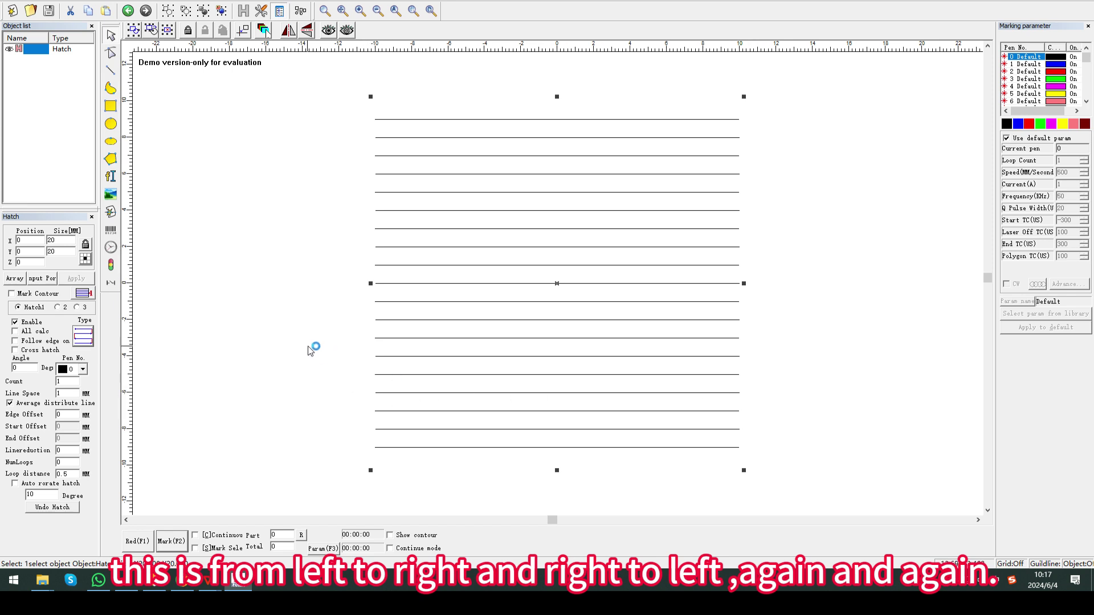
Step: Switch the square's hatch to the concentric ring type and apply it
left_click(83, 337)
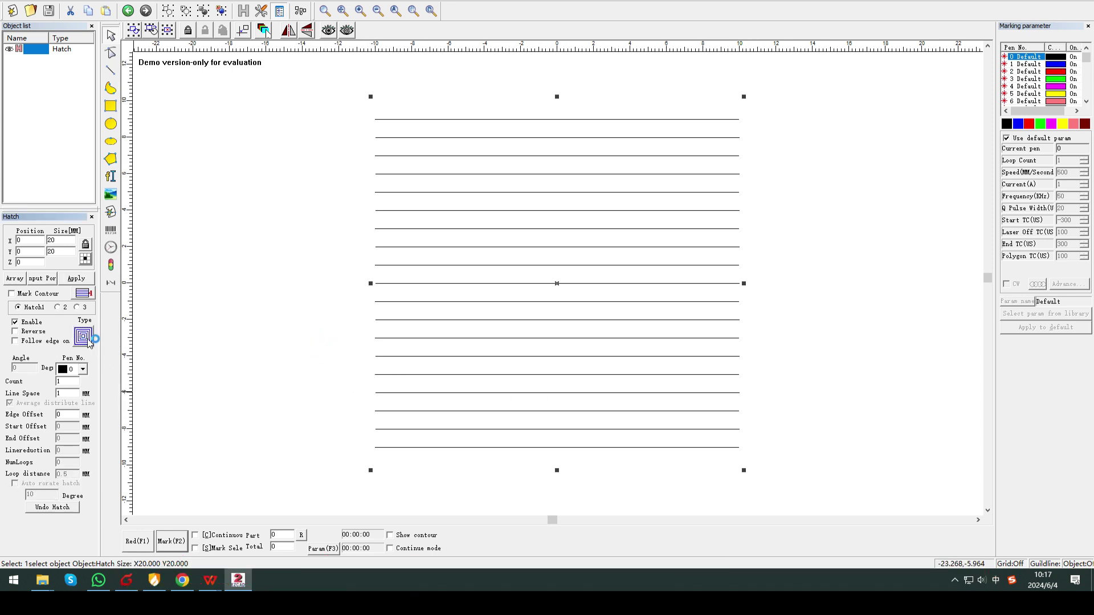
left_click(87, 280)
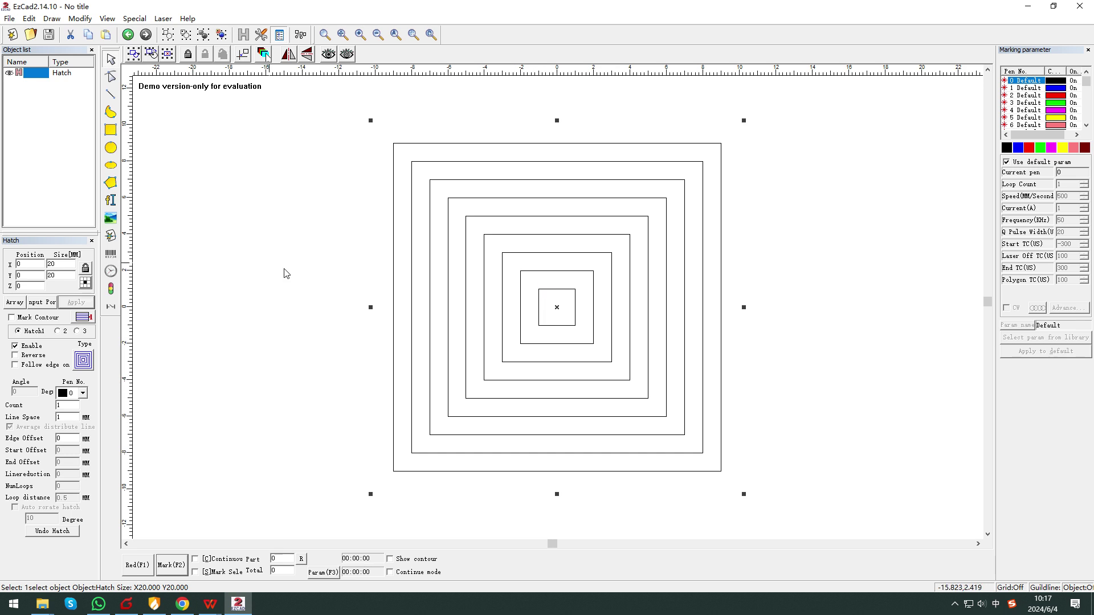
Step: Change the square's hatch to the connected two-way line type with Mark Contour on and apply it
left_click(82, 366)
left_click(76, 303)
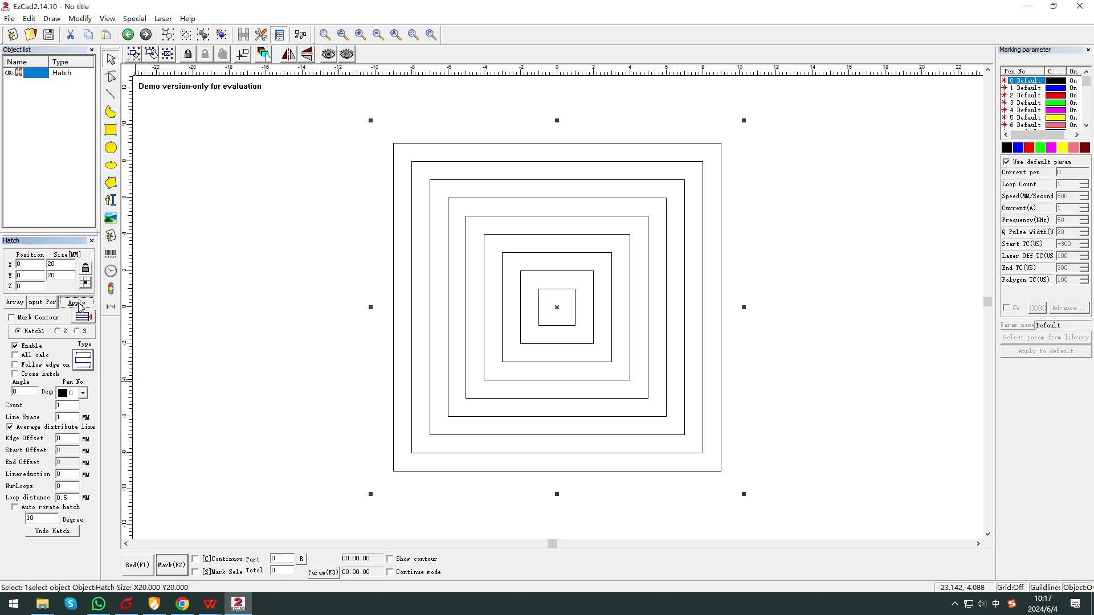
left_click(12, 318)
left_click(76, 302)
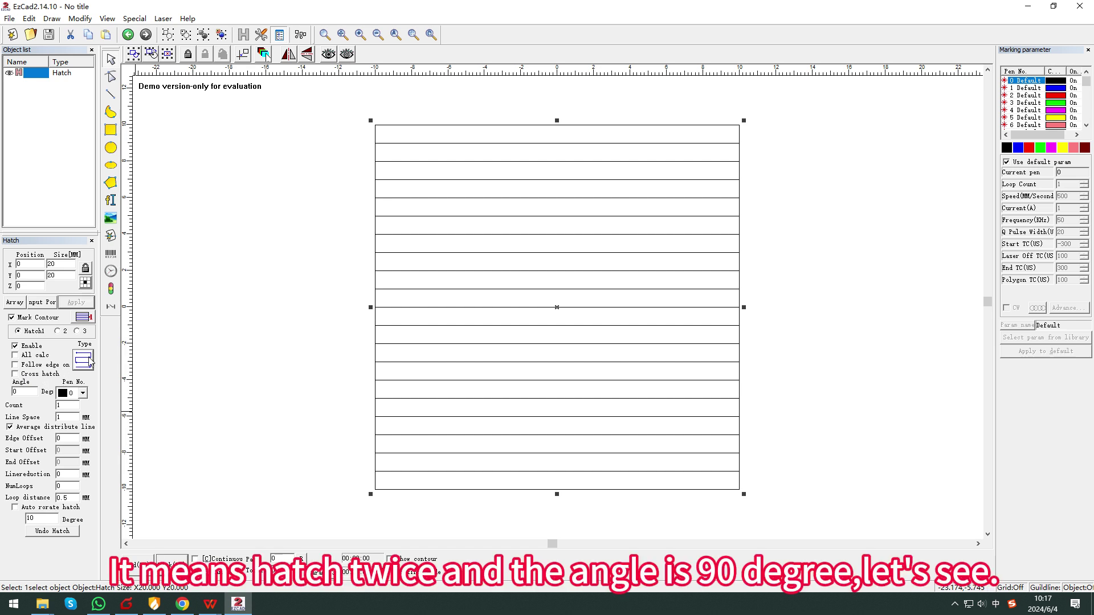
Step: Turn Cross hatch on and off again for the square, applying each change
left_click(15, 374)
left_click(88, 305)
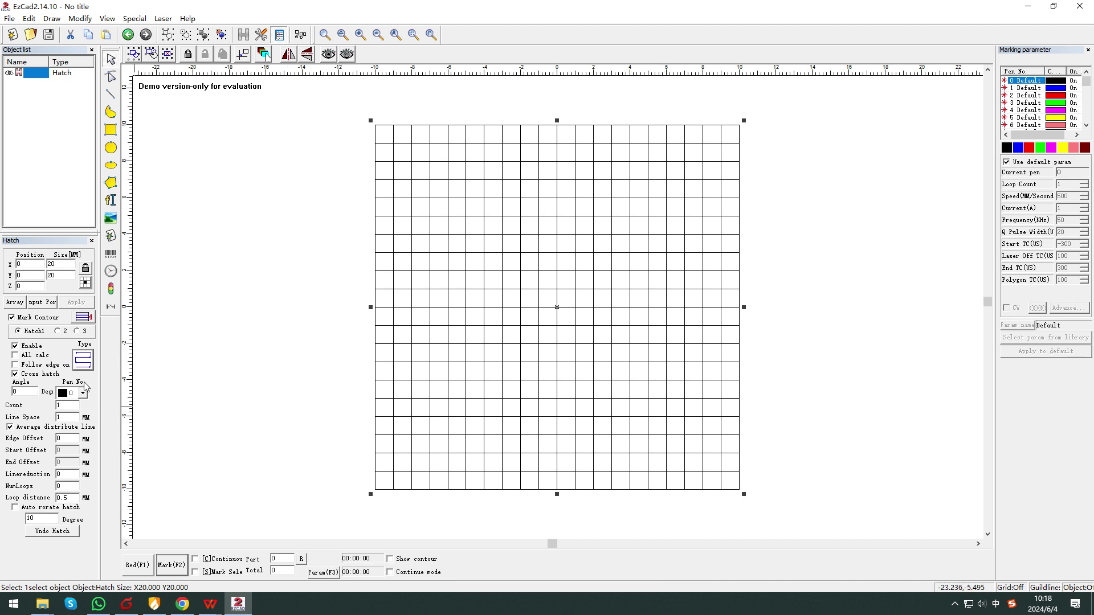
left_click(15, 374)
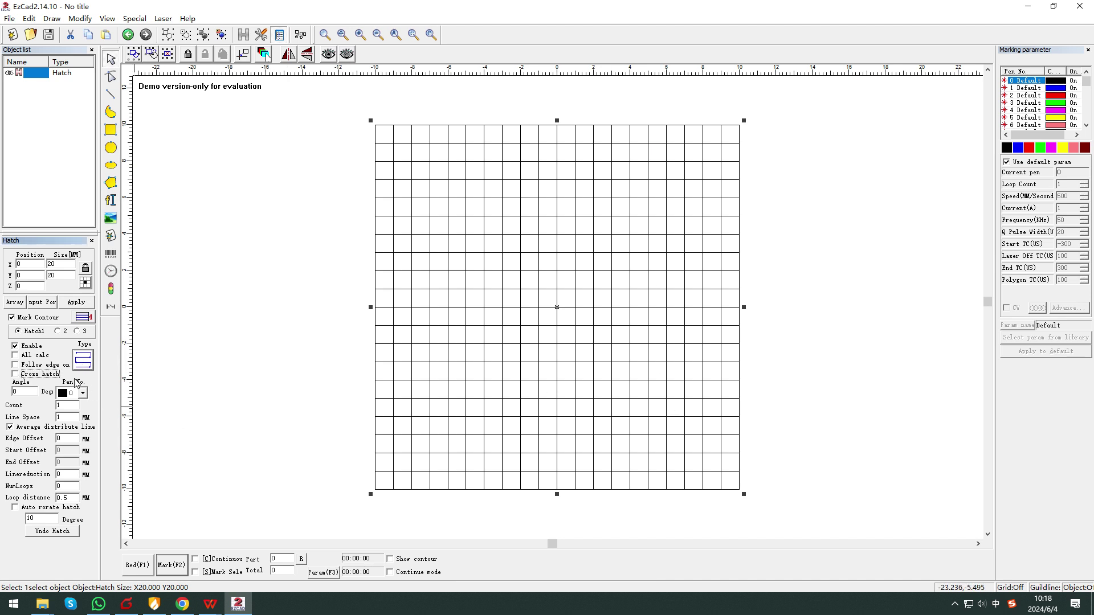
left_click(75, 302)
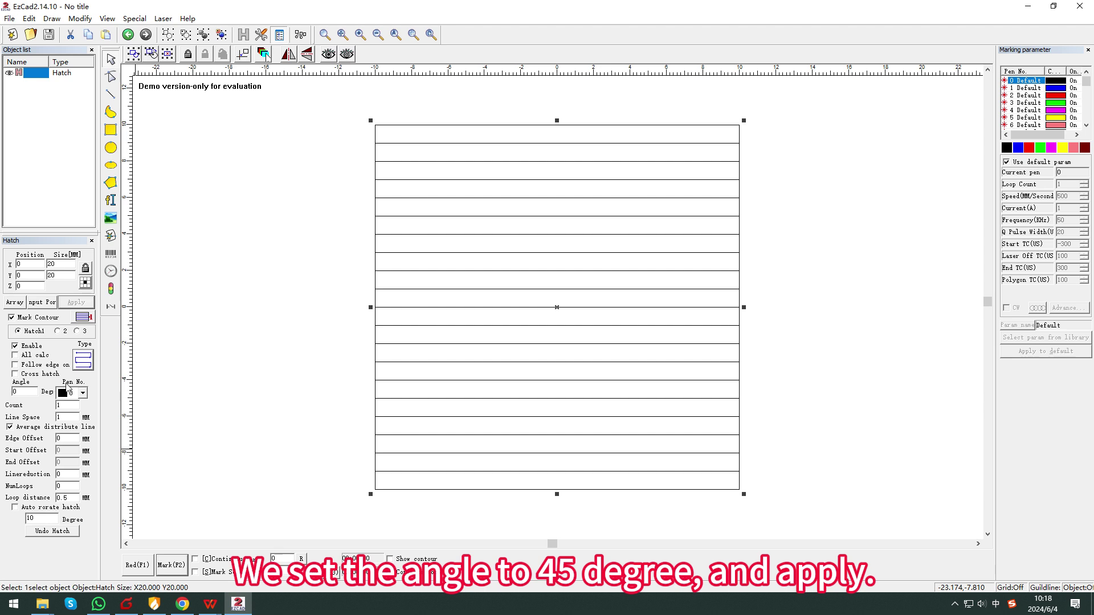
Step: Set the square's hatch angle to 45 degrees and apply it, then apply it again with Cross hatch on
double_click(26, 392)
type("45")
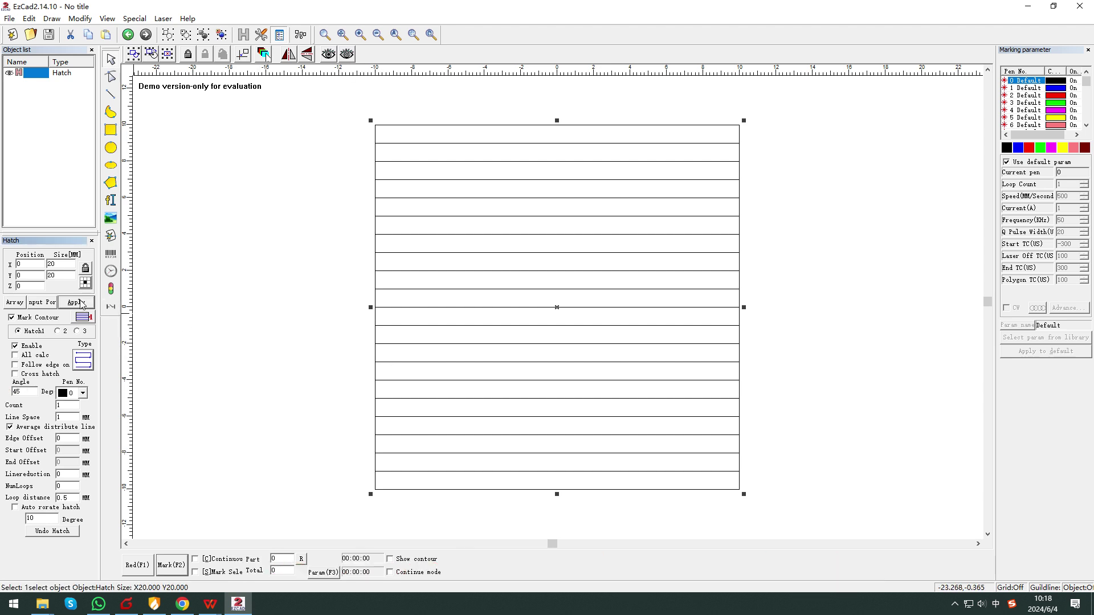
left_click(77, 302)
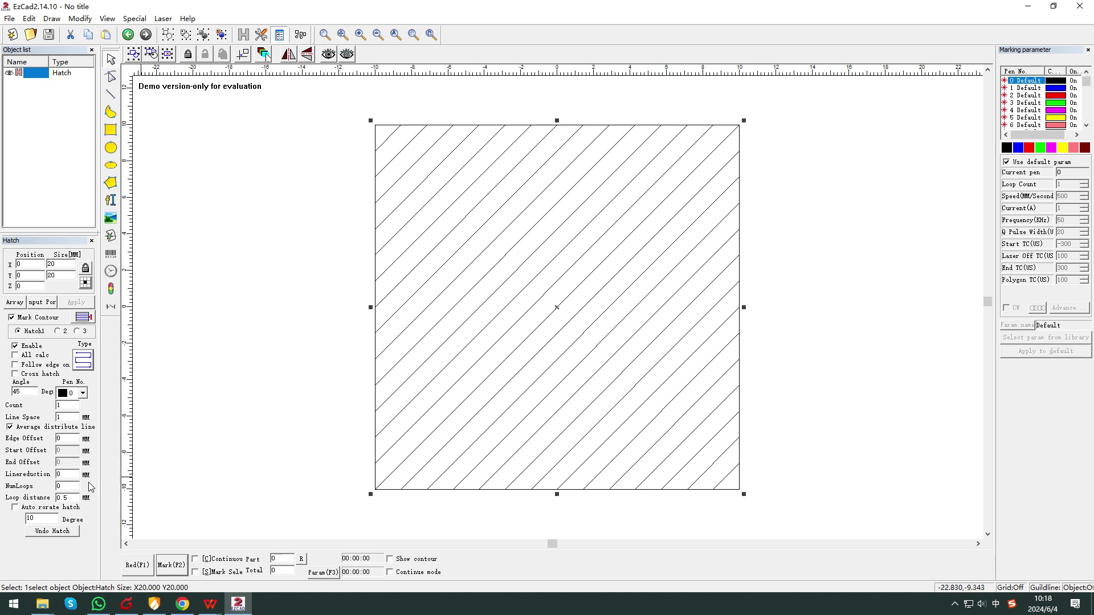
left_click(16, 375)
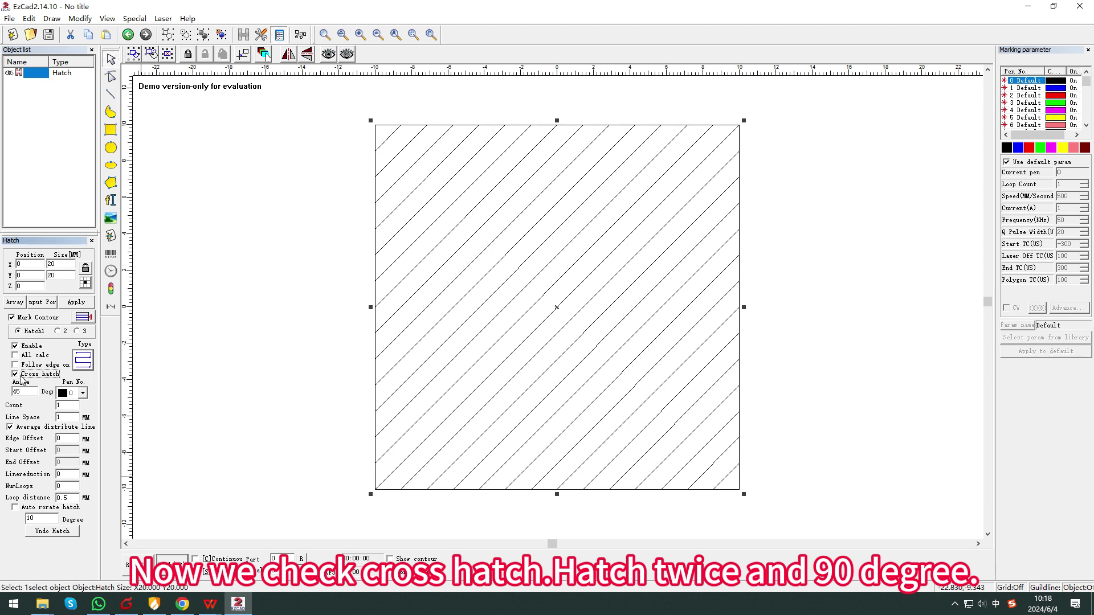
left_click(76, 303)
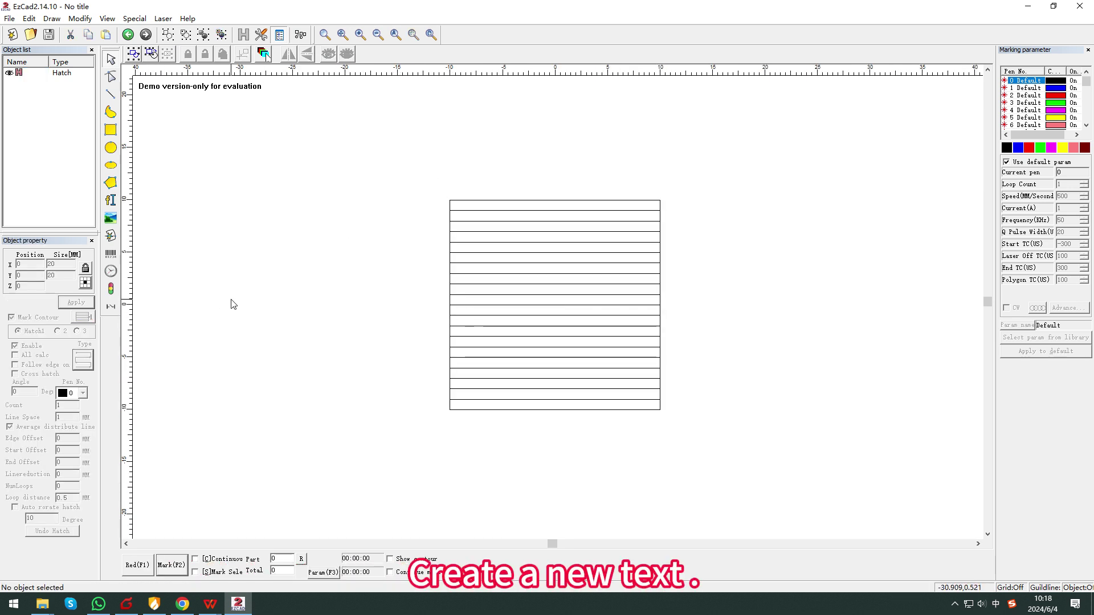
left_click(111, 200)
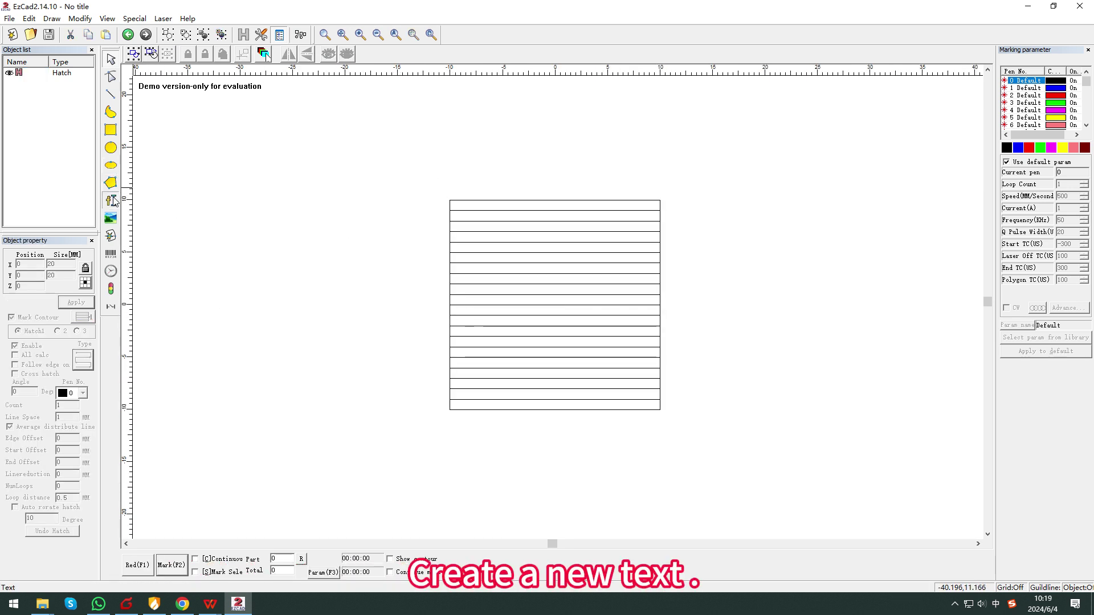
left_click(278, 292)
scroll(348, 318, "down", 3)
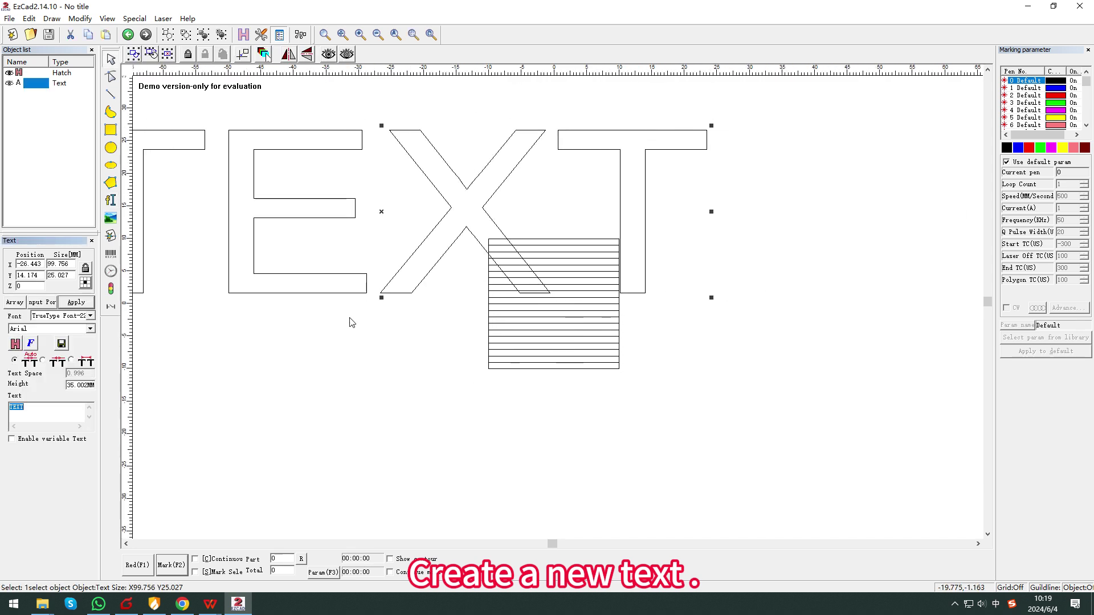
double_click(58, 264)
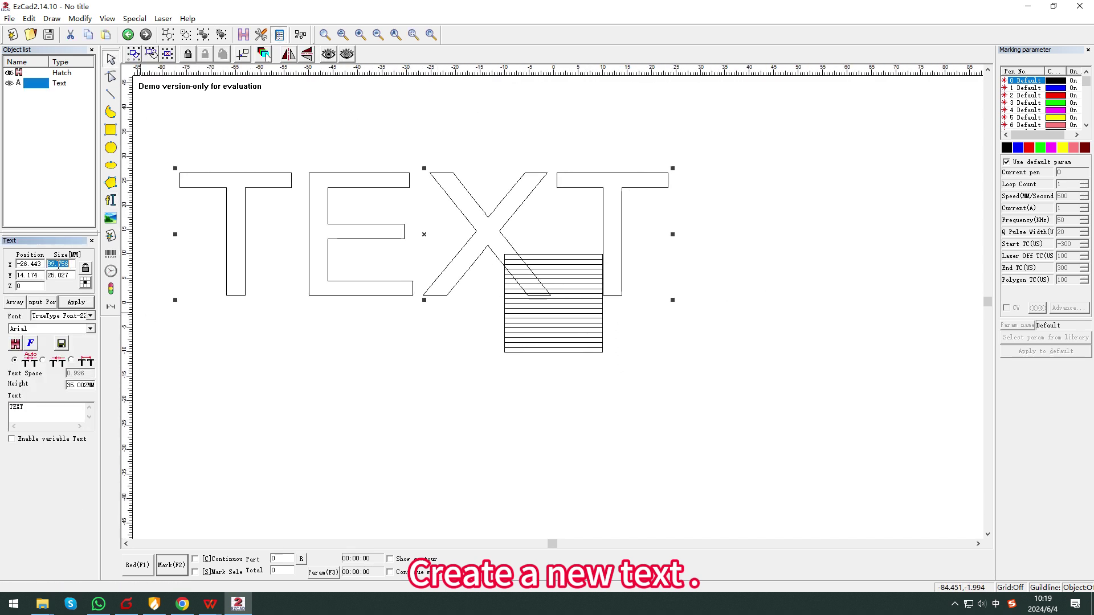
type("10")
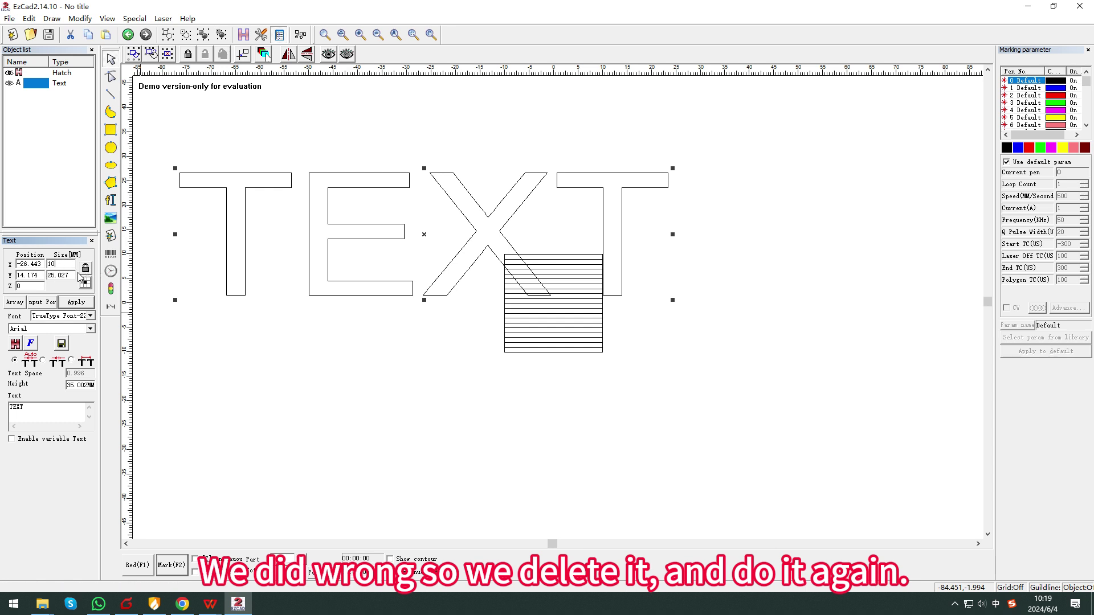
left_click(128, 35)
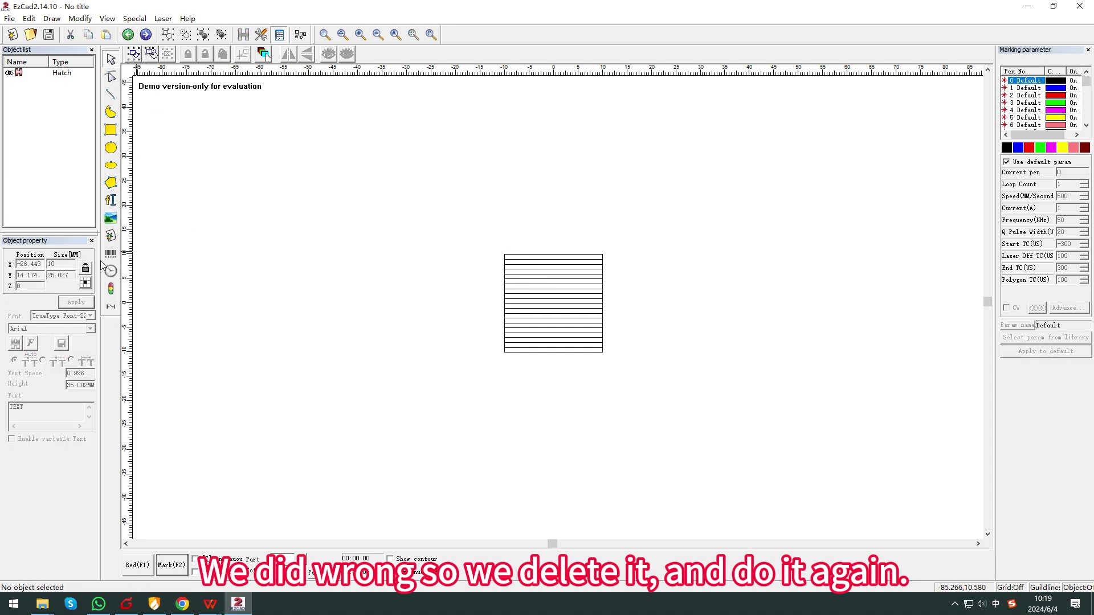
Step: Place a new TEXT object up and away from the square, lock its proportions and set its width to 10 mm
left_click(112, 201)
left_click(262, 215)
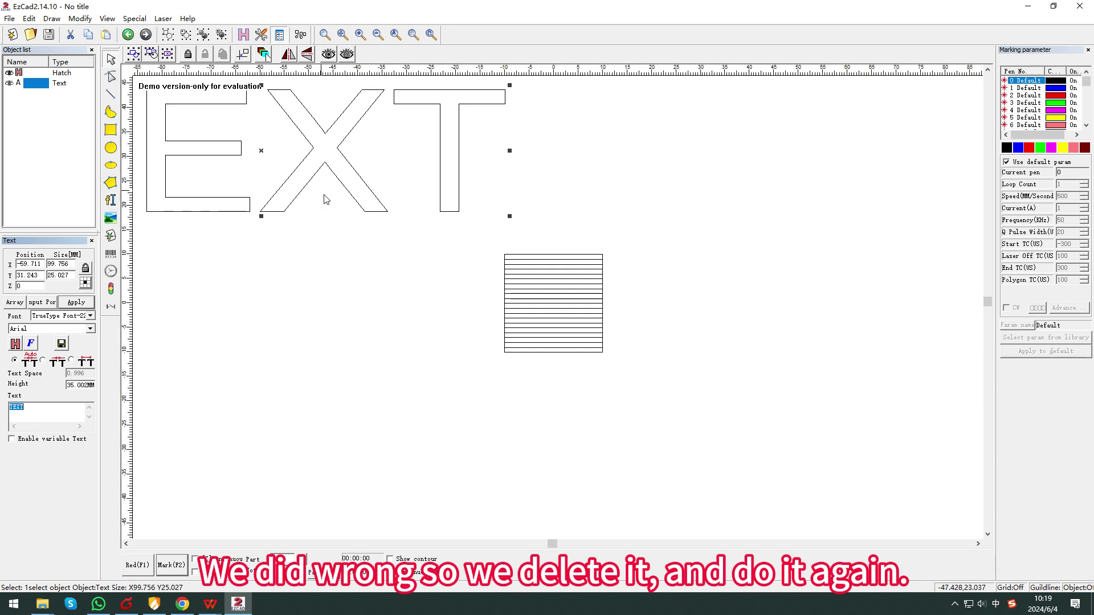
left_click(86, 269)
double_click(69, 264)
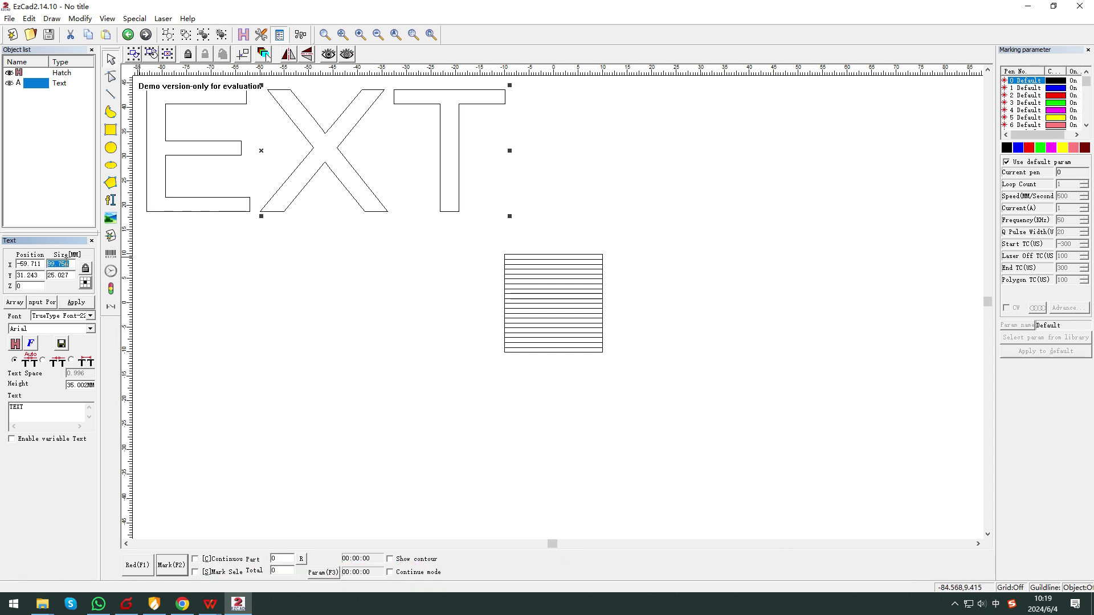
type("10")
key("Return")
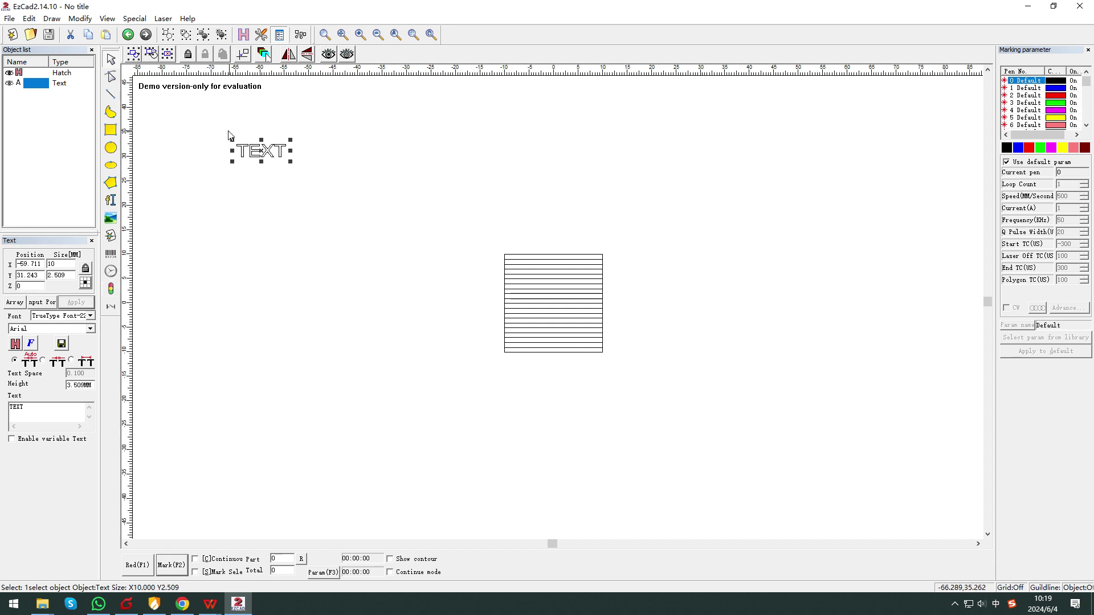
Step: Hatch the TEXT object with a line space of 0.05 mm
left_click(414, 36)
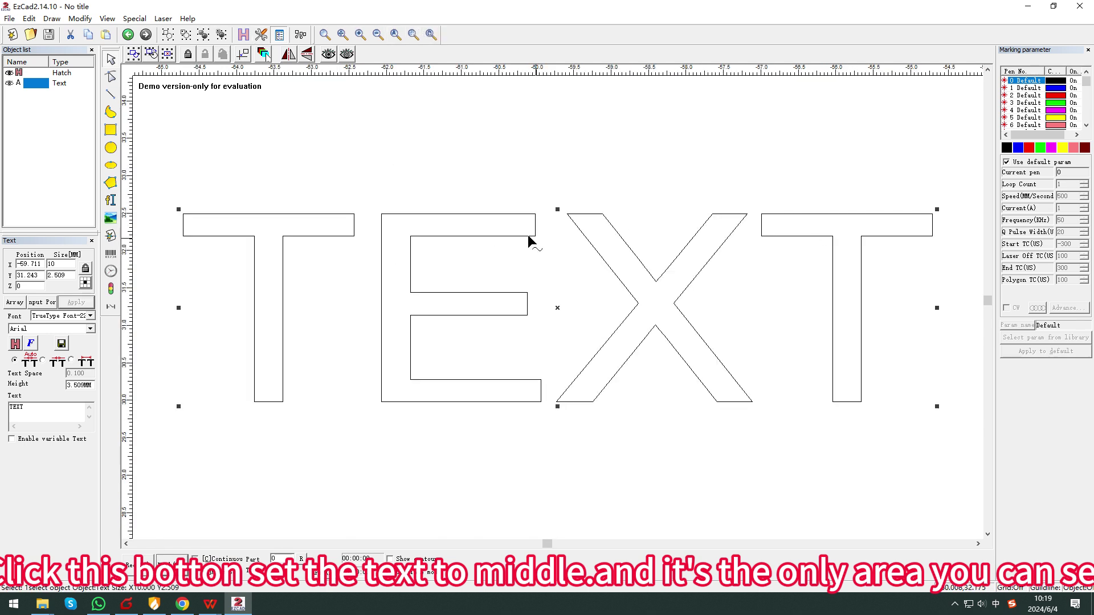
scroll(527, 234, "up", 1)
scroll(528, 238, "down", 3)
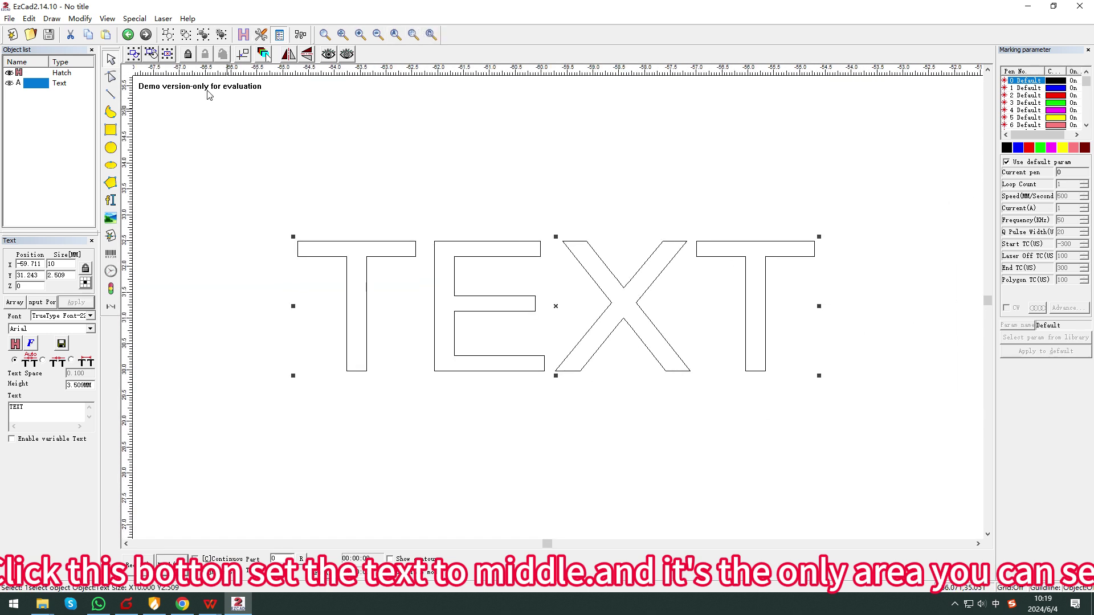
left_click(243, 35)
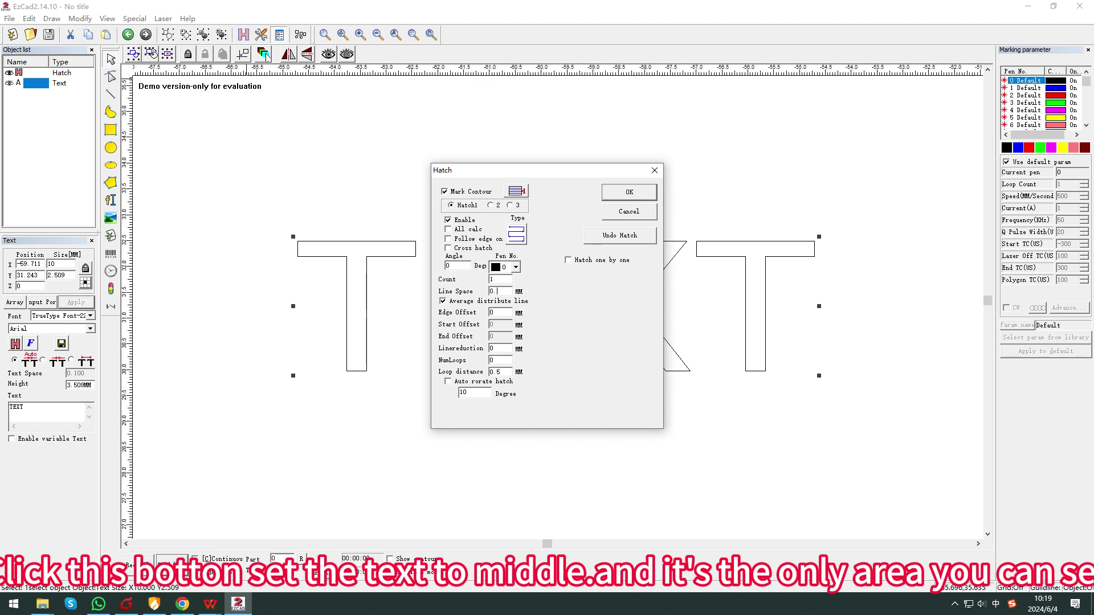
left_click(621, 197)
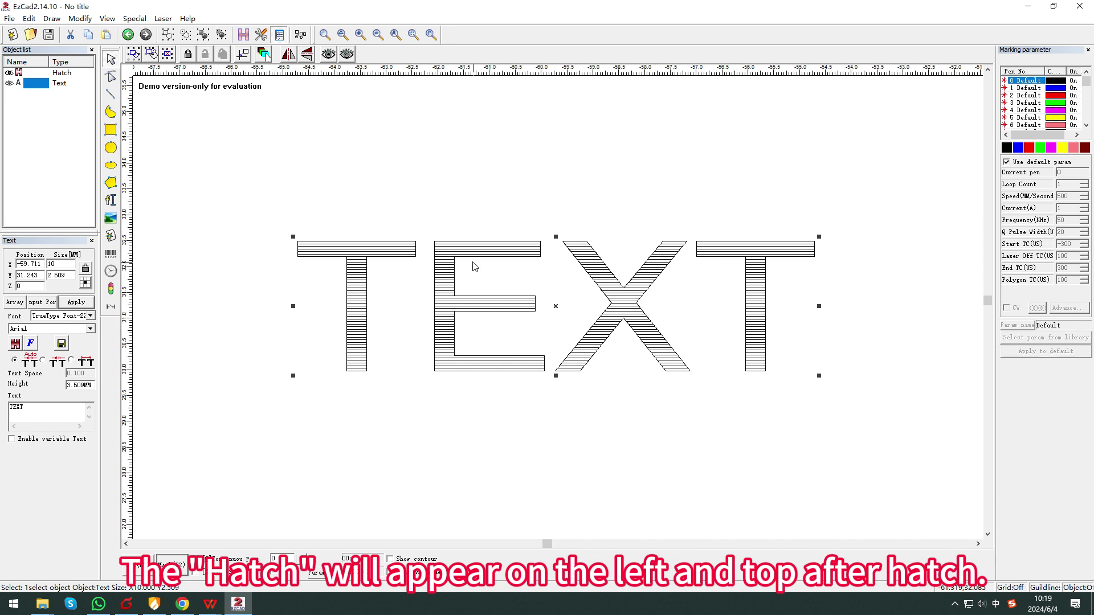
Step: Review the TEXT object's hatch settings through its own properties and through the general Hatch command, without changing them
left_click(15, 343)
left_click_drag(581, 168, 789, 155)
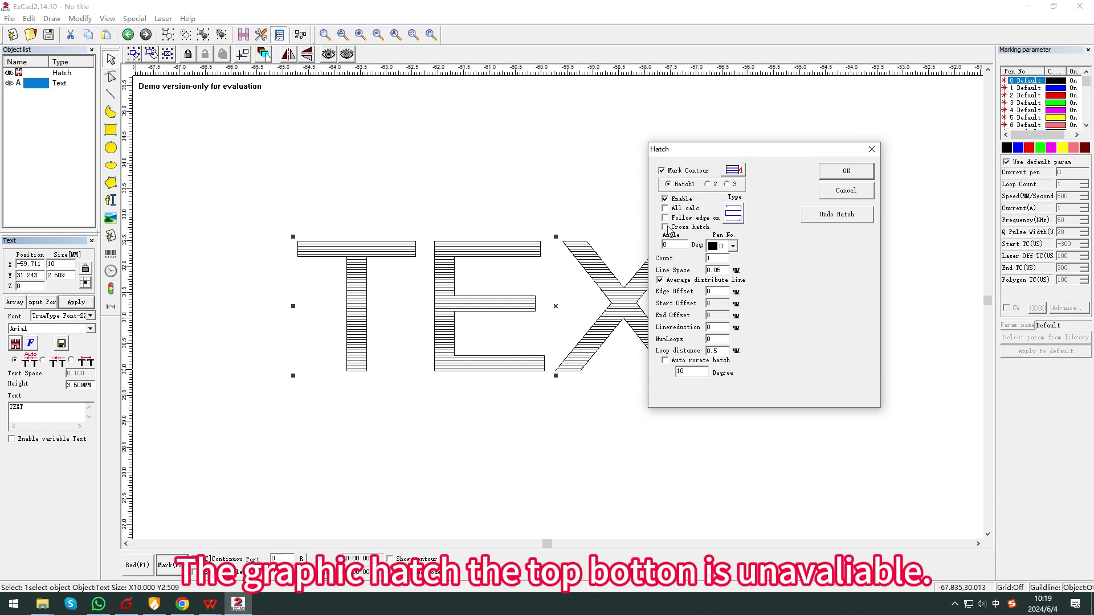
left_click(845, 171)
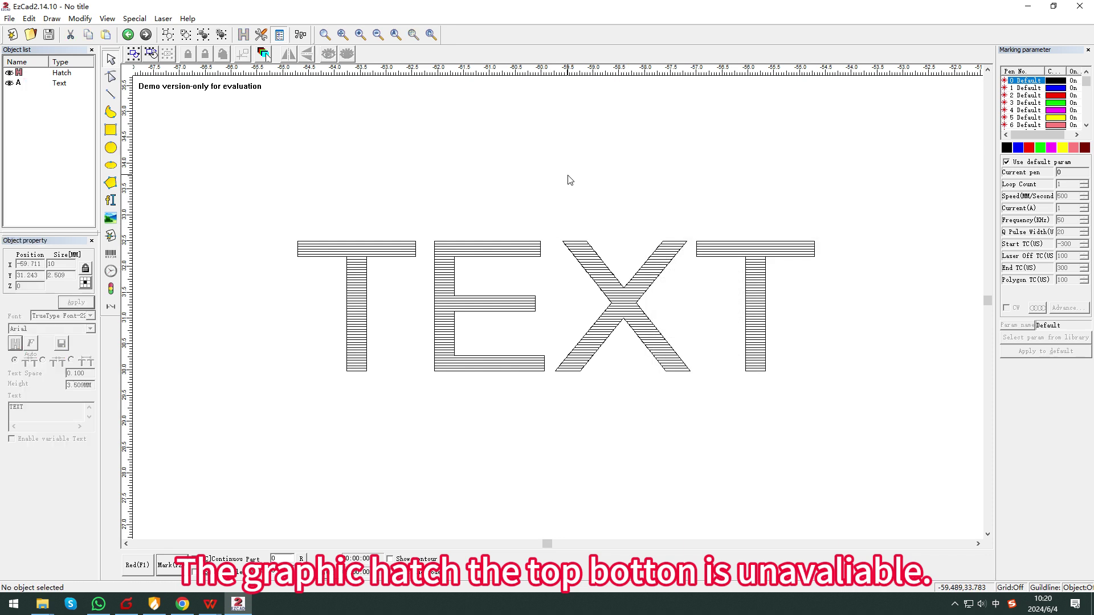
left_click(244, 34)
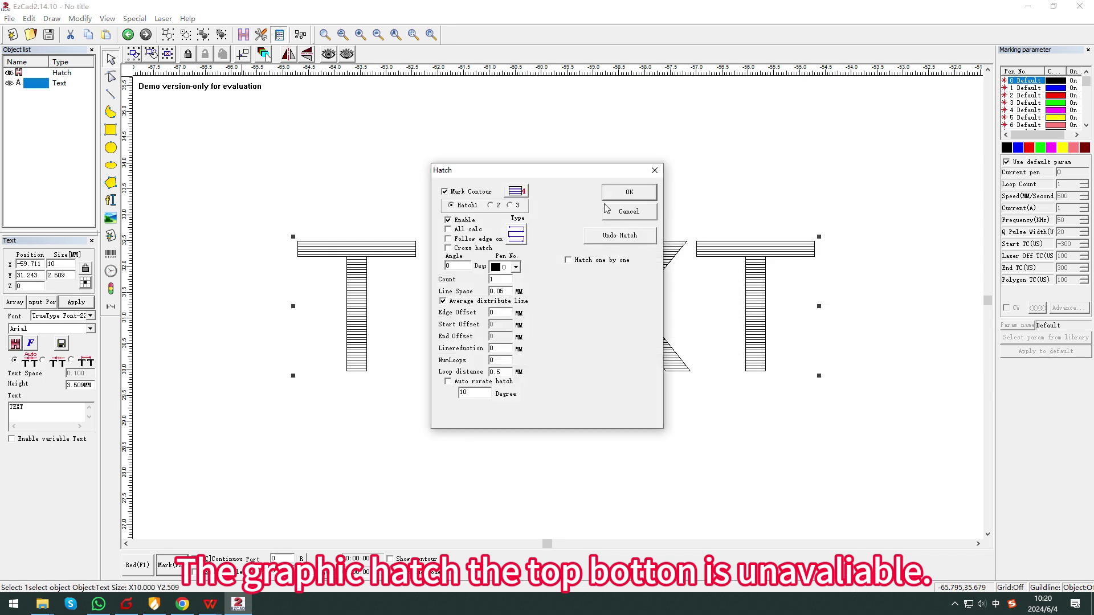
left_click(655, 170)
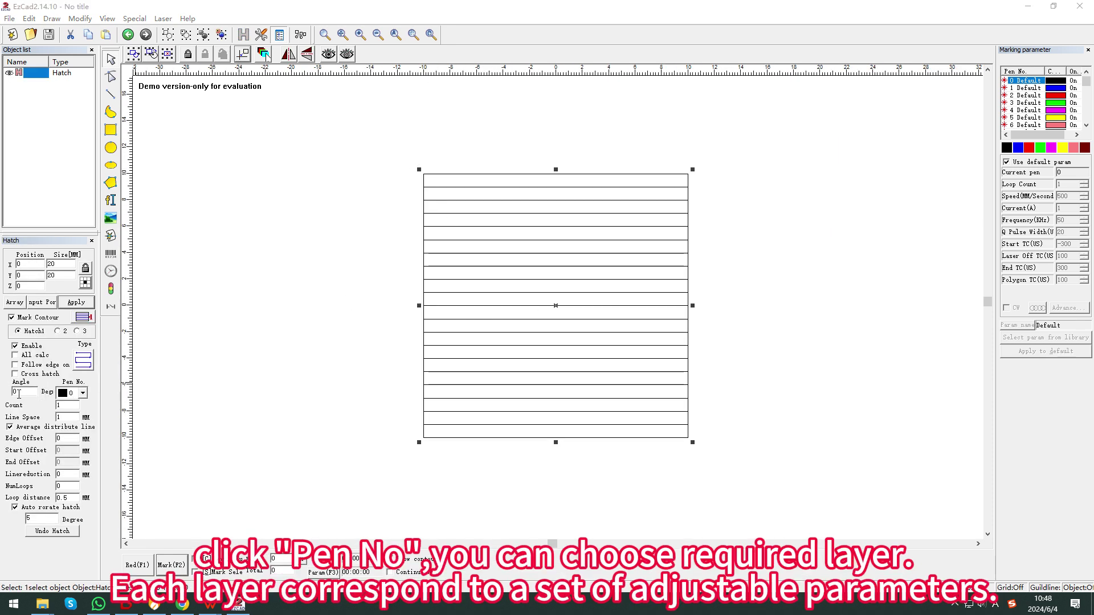
Step: Look through the pen choices available for the square's hatch, keeping pen 0
left_click(83, 393)
left_click(65, 397)
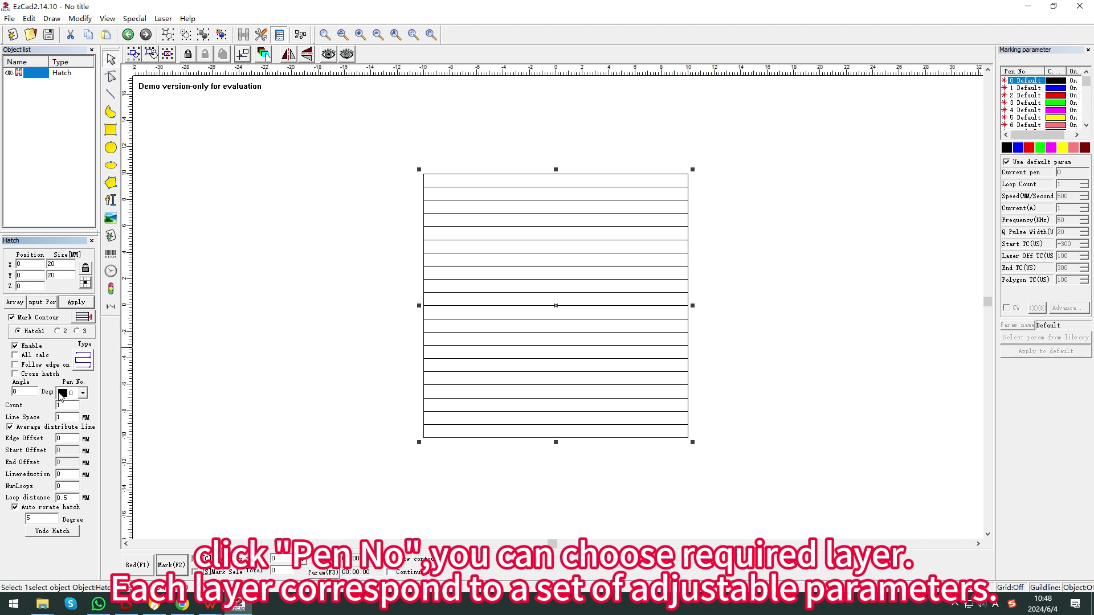
left_click(82, 395)
left_click(81, 394)
Step: Turn off the default parameters for pen 0 and set its Loop Count to 4
left_click(1006, 162)
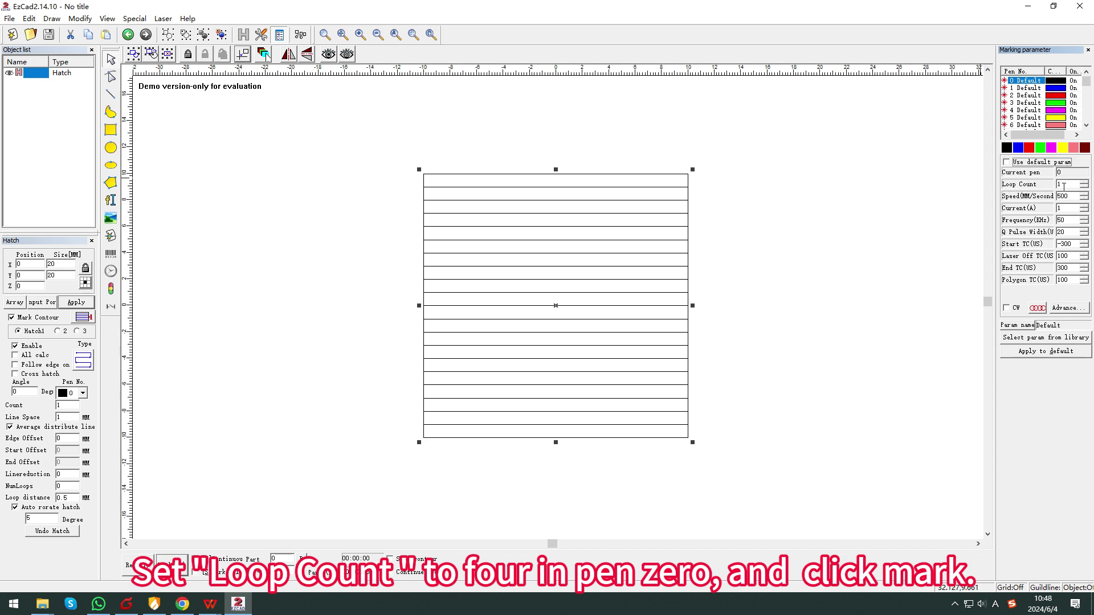
left_click(1065, 185)
double_click(1068, 185)
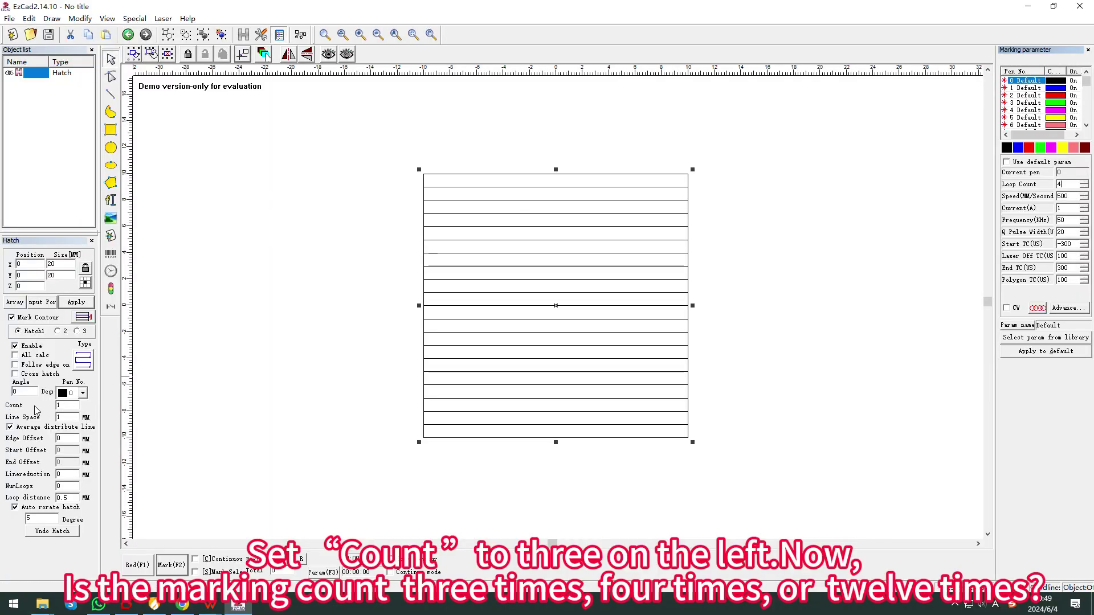
Step: Set both the hatch's Count and pen 0's Loop Count to 1, then apply the hatch
double_click(65, 406)
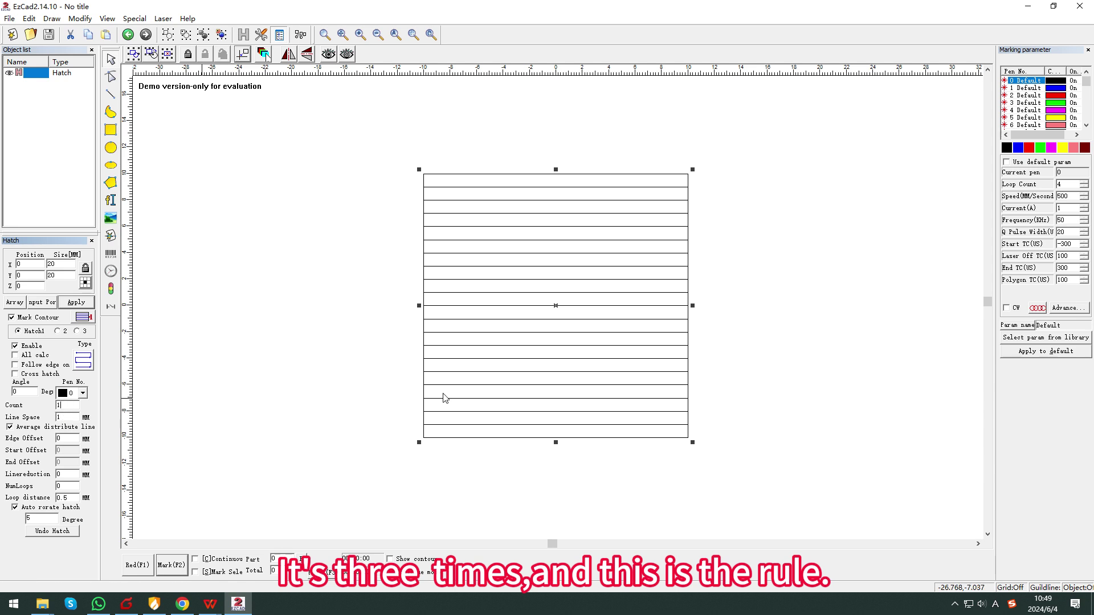
double_click(1063, 184)
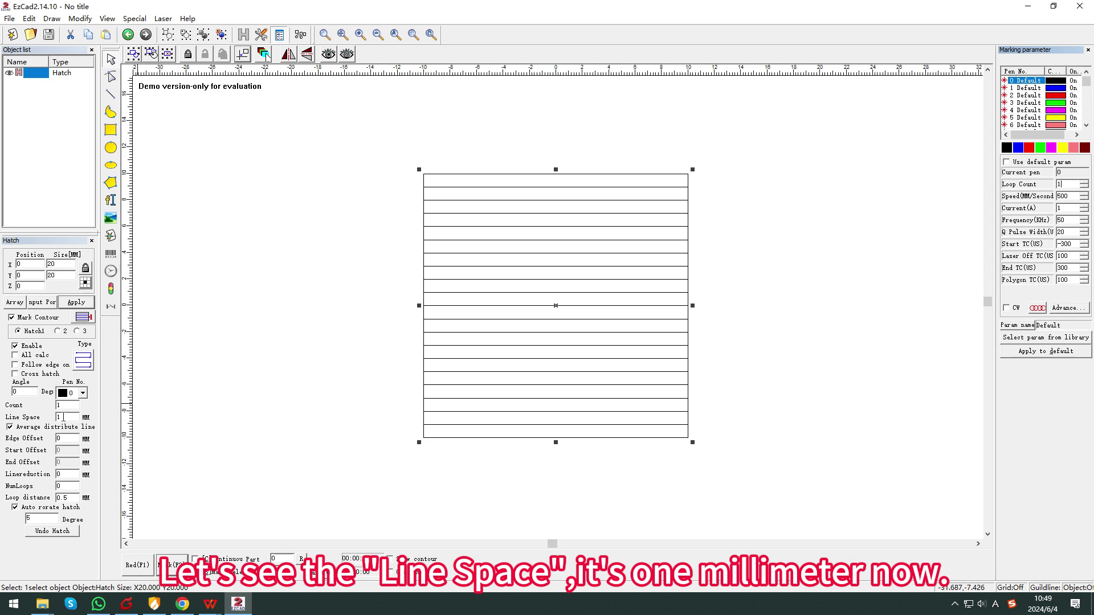
left_click(76, 302)
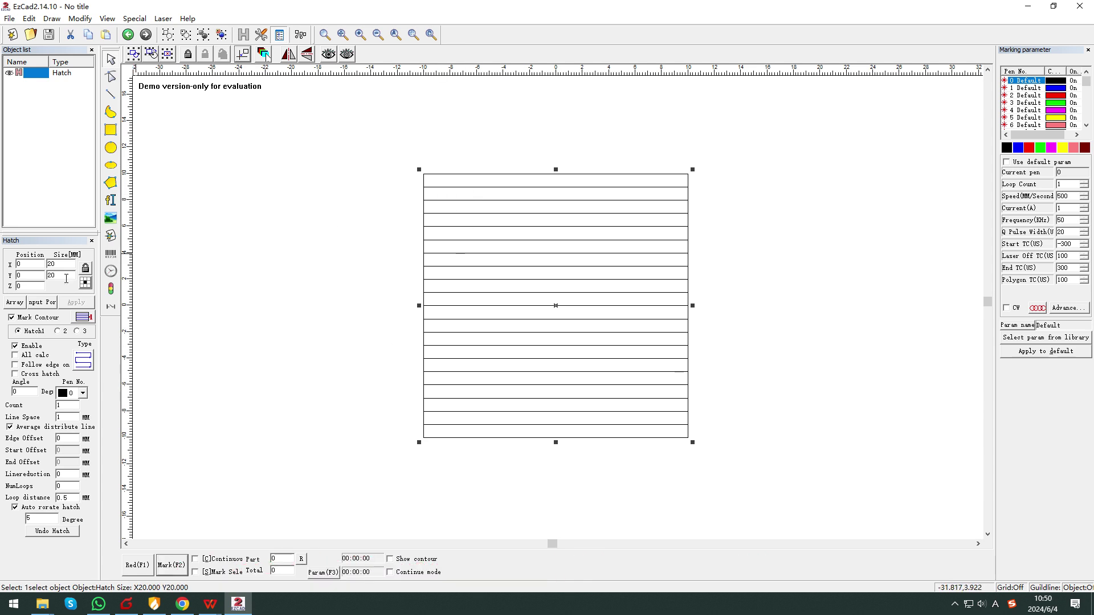
Step: Set the square's hatch Line Space to 0.1 mm and apply it
key("Tab")
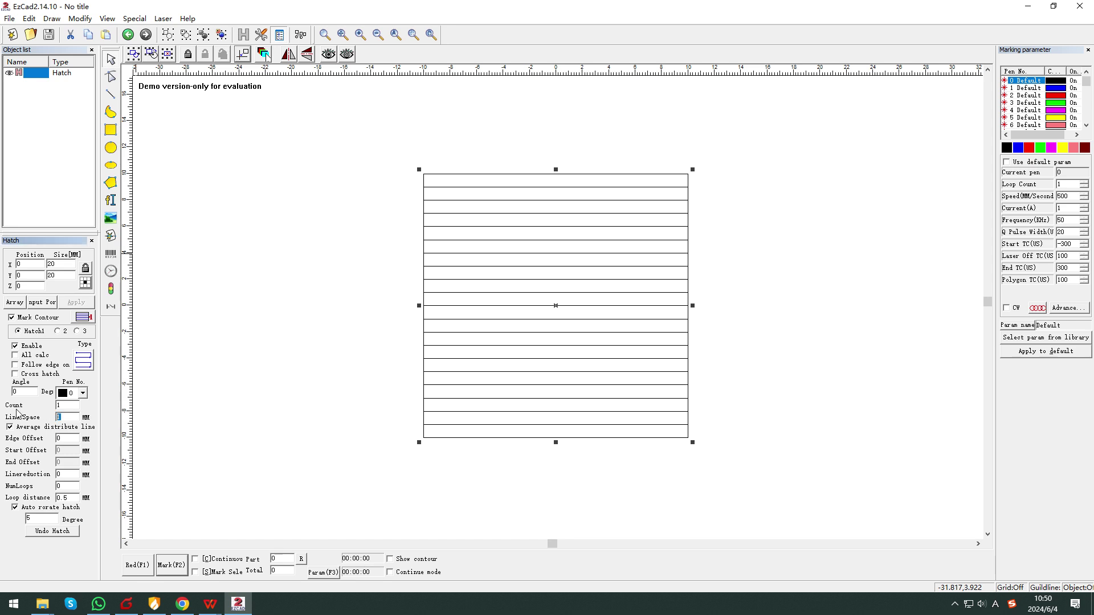
type("0.1")
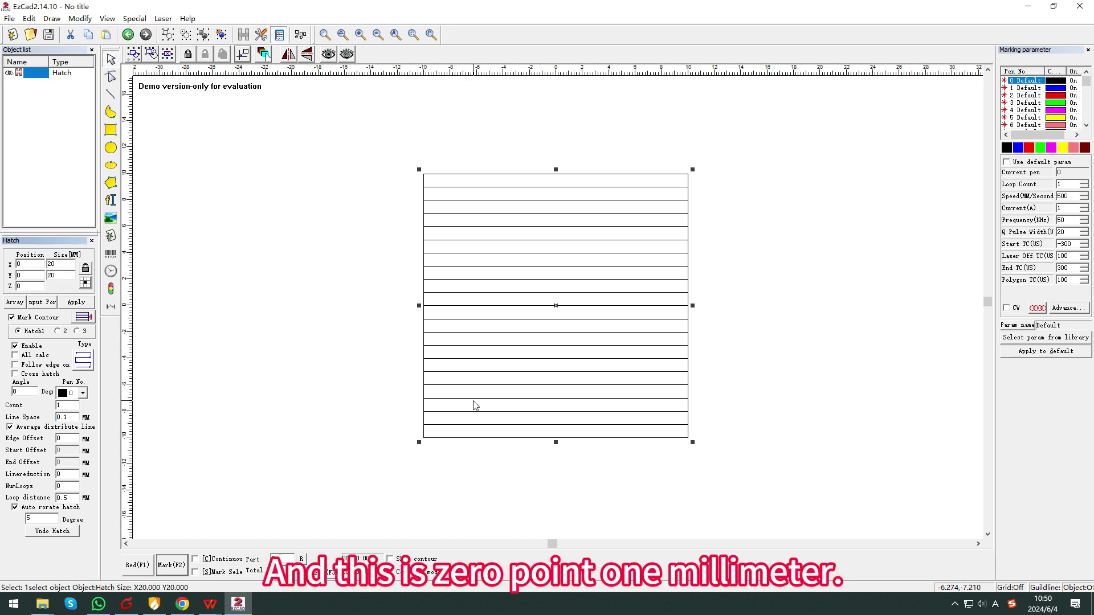
key("Return")
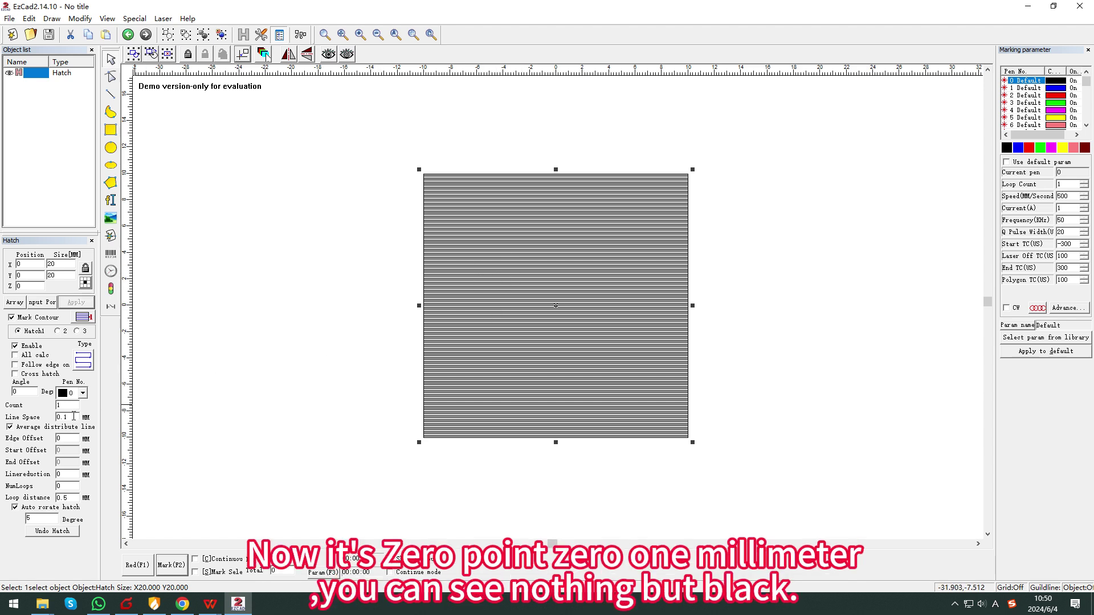
Step: Set the hatch's Line Space to 0.01 mm, apply it and examine the dense fill lines up close
left_click_drag(74, 417, 49, 416)
type("0.")
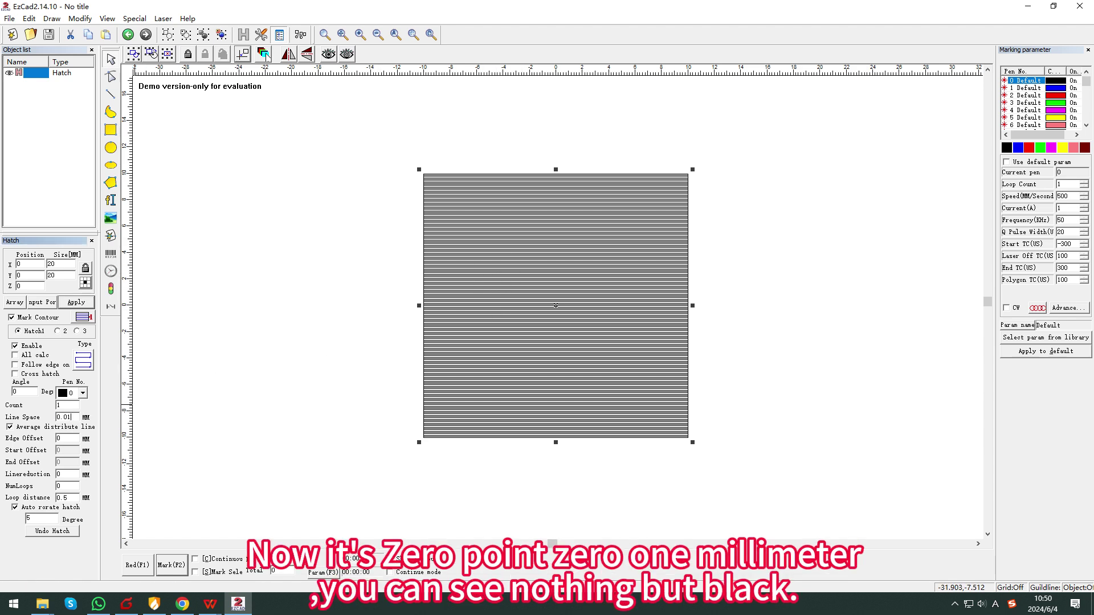
type("01")
left_click(76, 302)
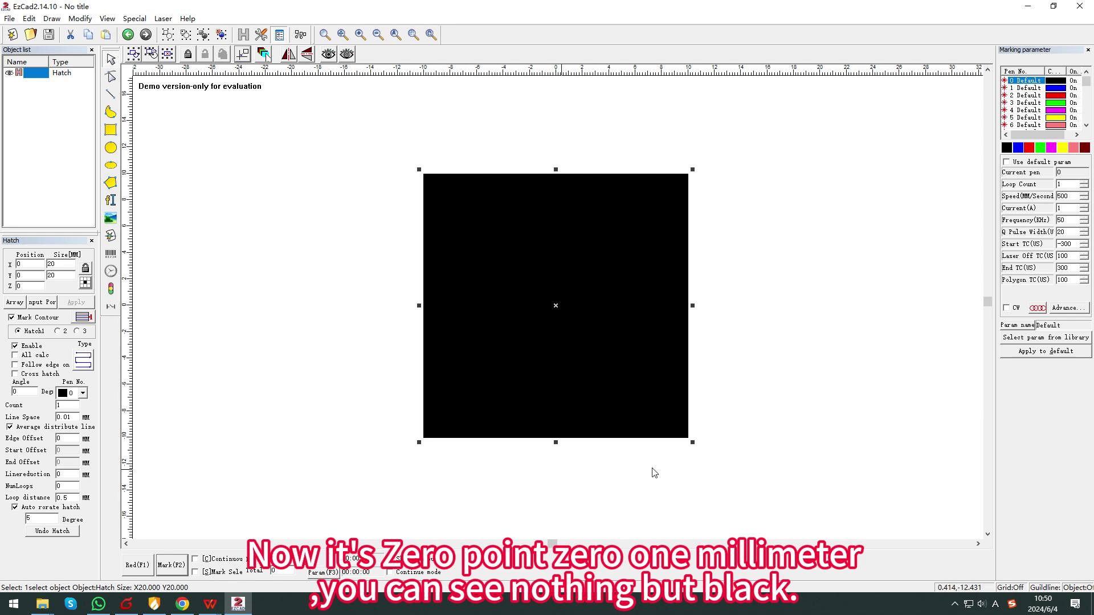
scroll(496, 243, "down", 1)
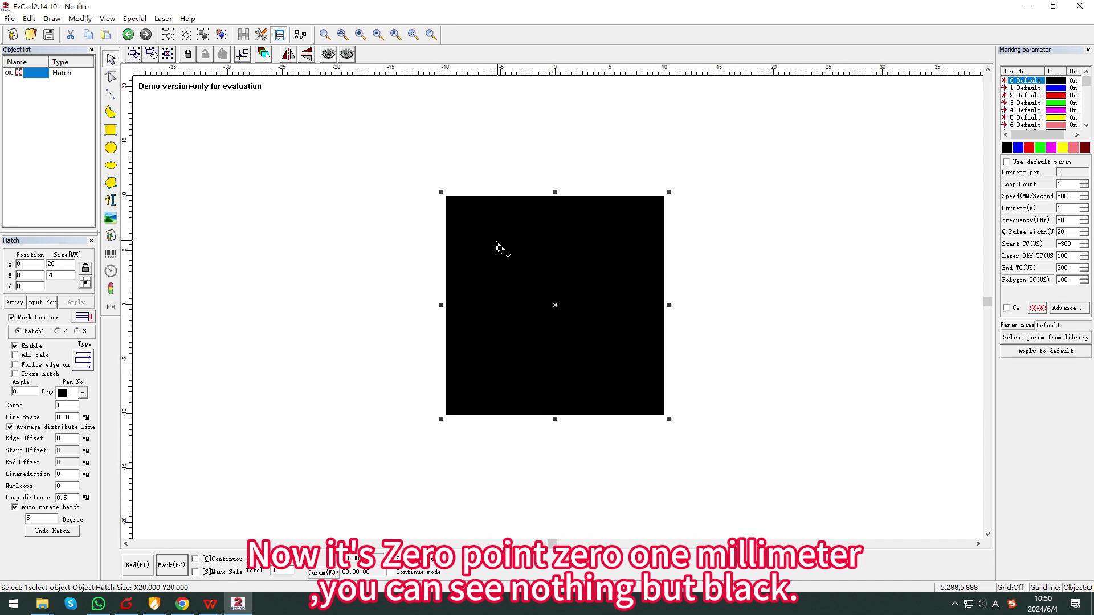
scroll(464, 261, "up", 4)
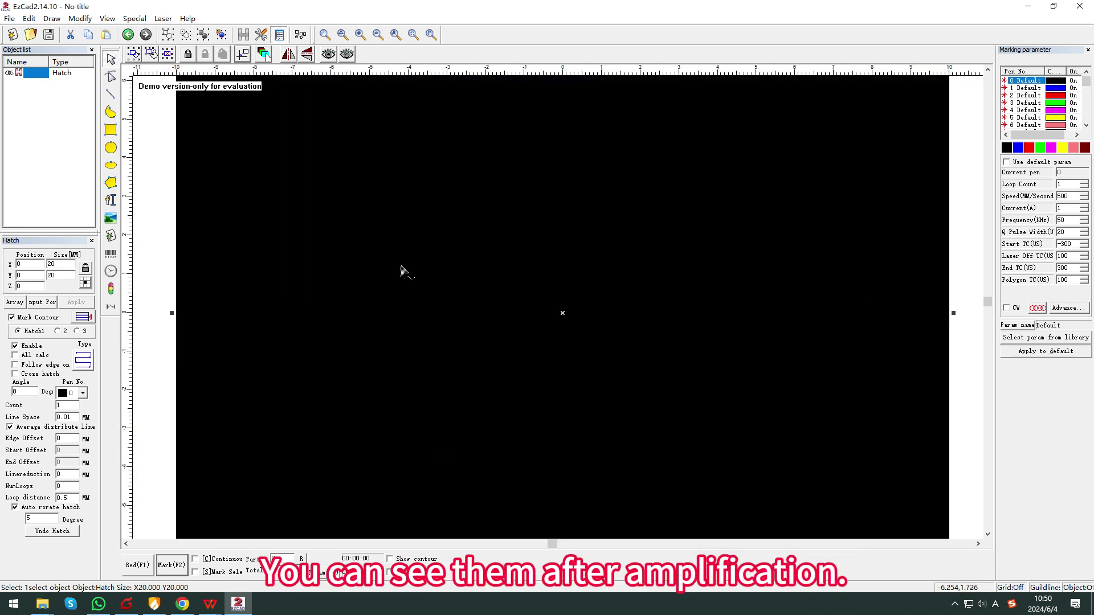
scroll(402, 270, "up", 3)
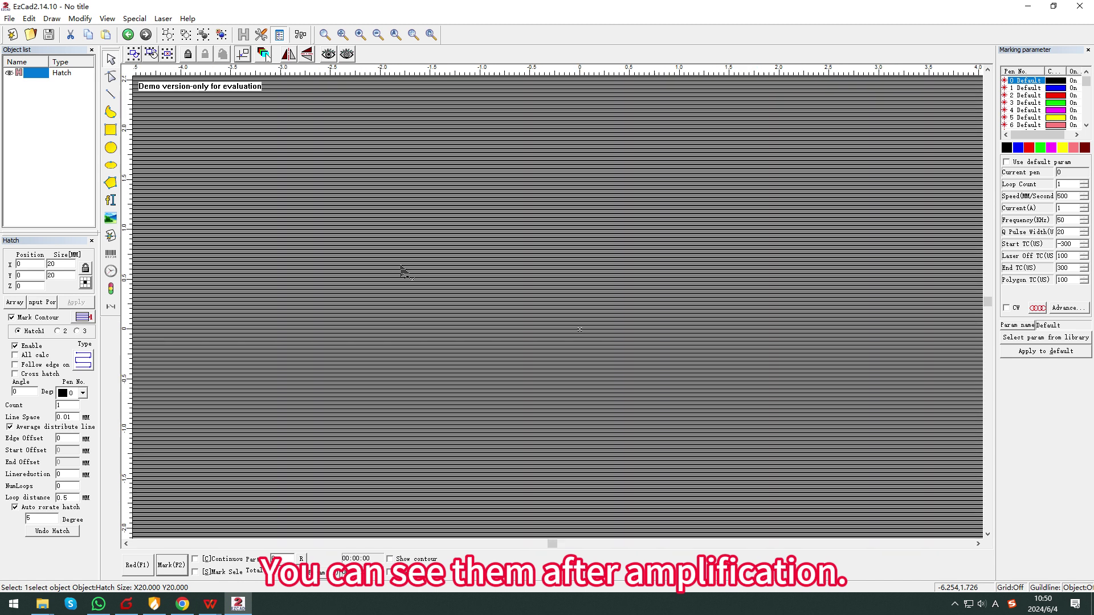
scroll(402, 270, "up", 1)
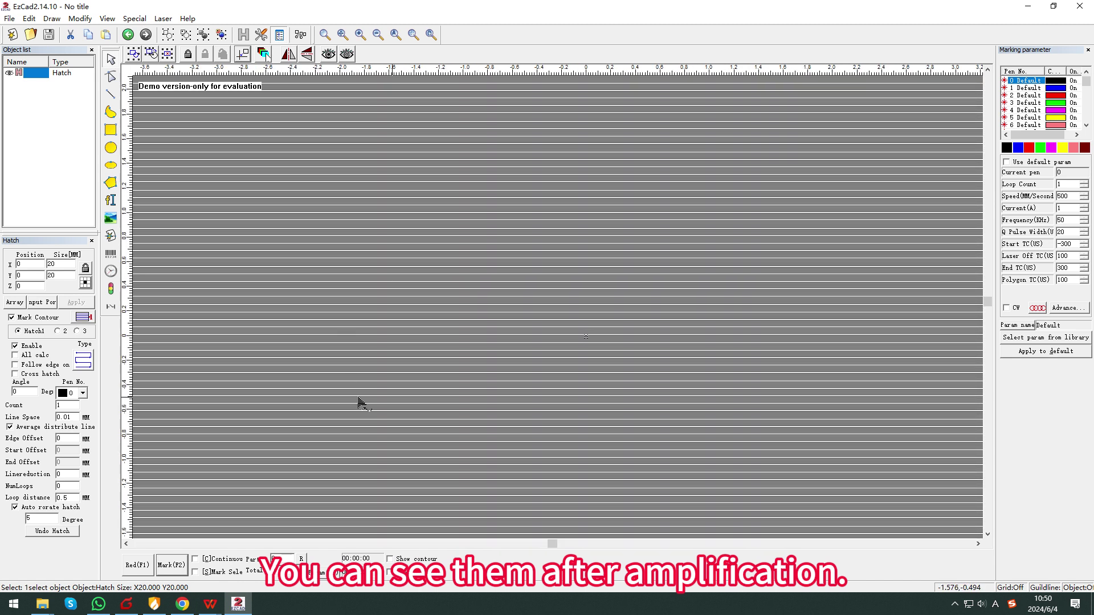
scroll(405, 317, "down", 3)
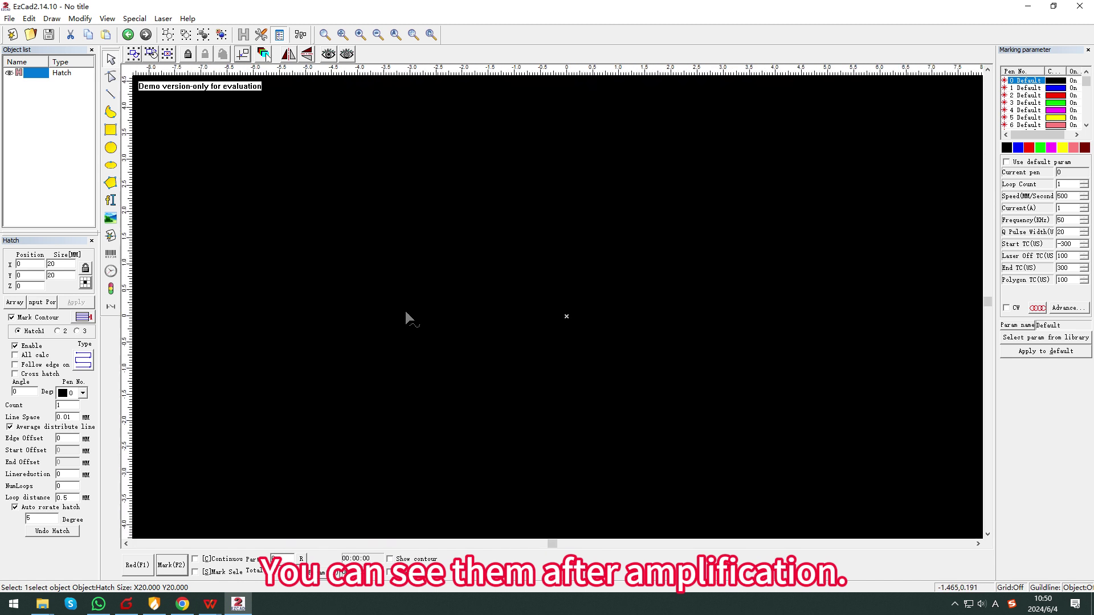
scroll(405, 313, "down", 5)
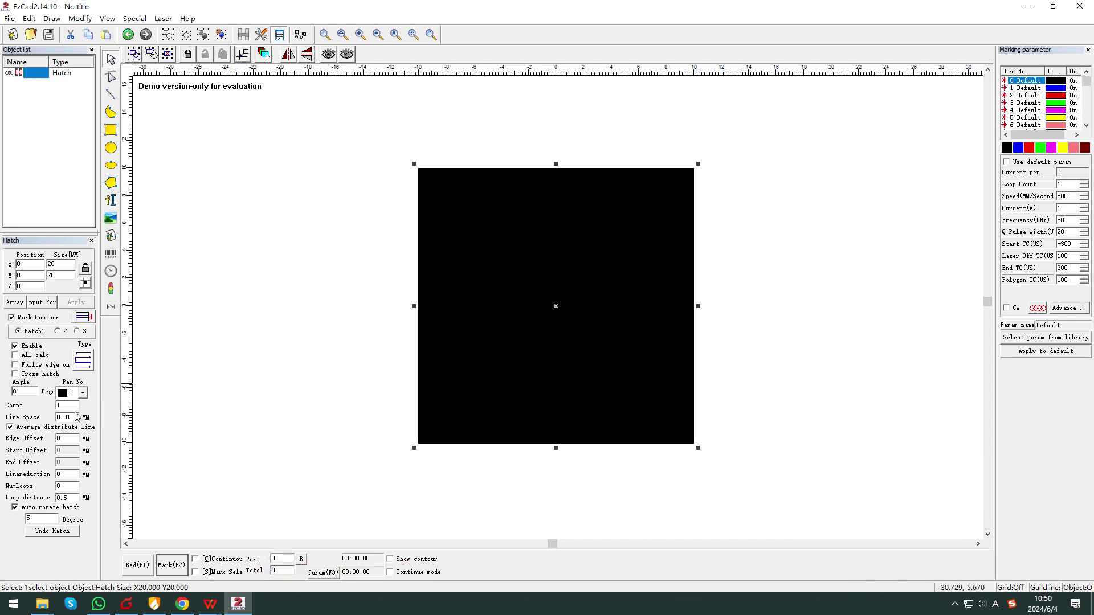
Step: Set the hatch's Line Space back to 1 mm and apply it
left_click_drag(75, 416, 47, 416)
type("1")
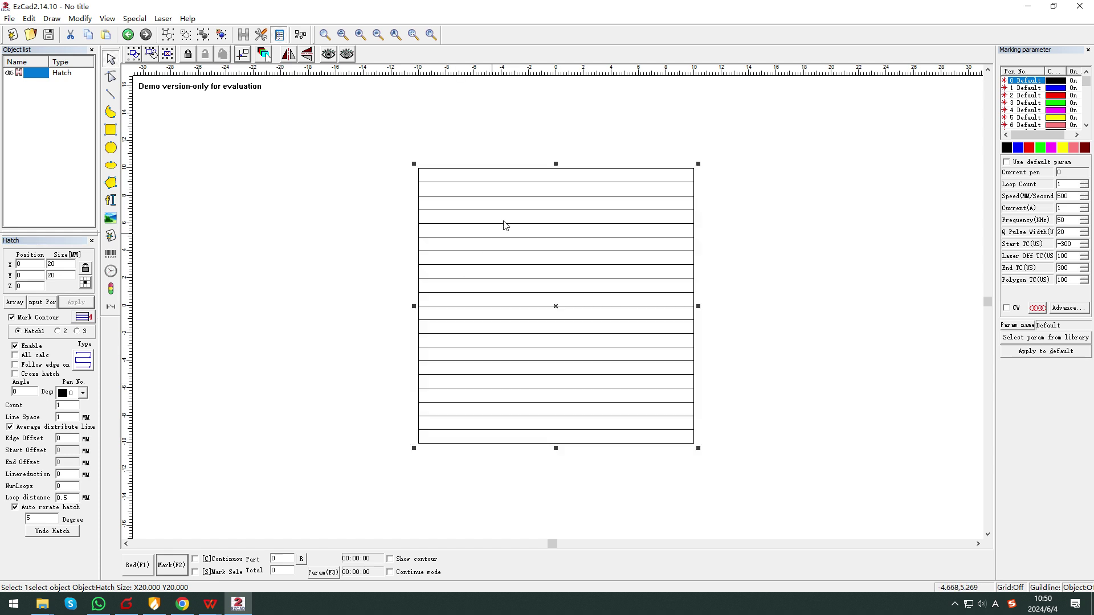
left_click(77, 302)
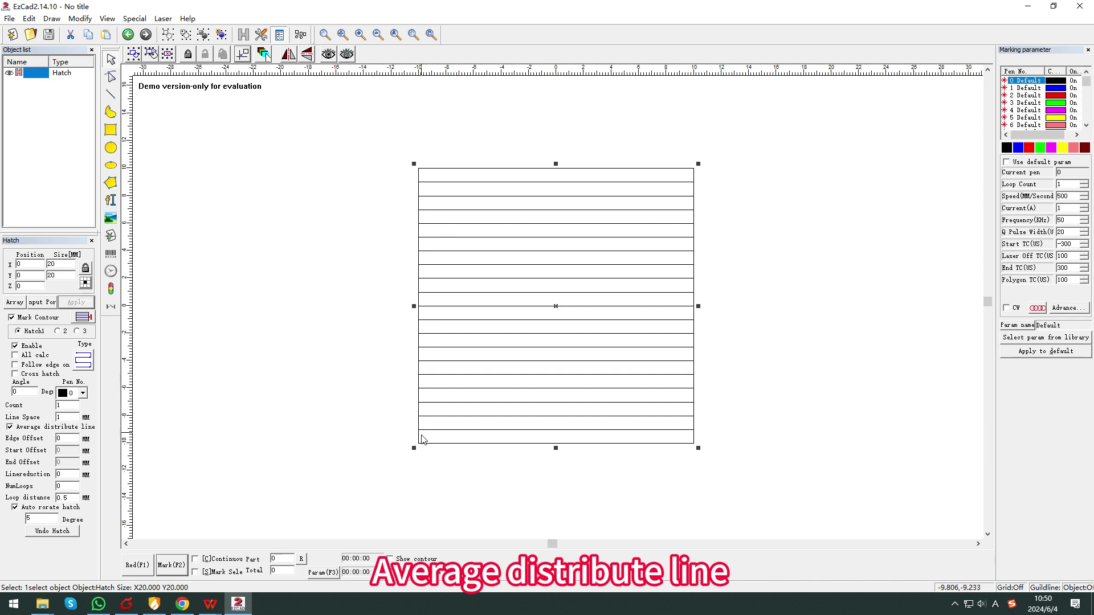
Step: Apply the hatch with Average distribute line turned off, and reapply it with a Line Space of 0.7 mm
left_click(11, 426)
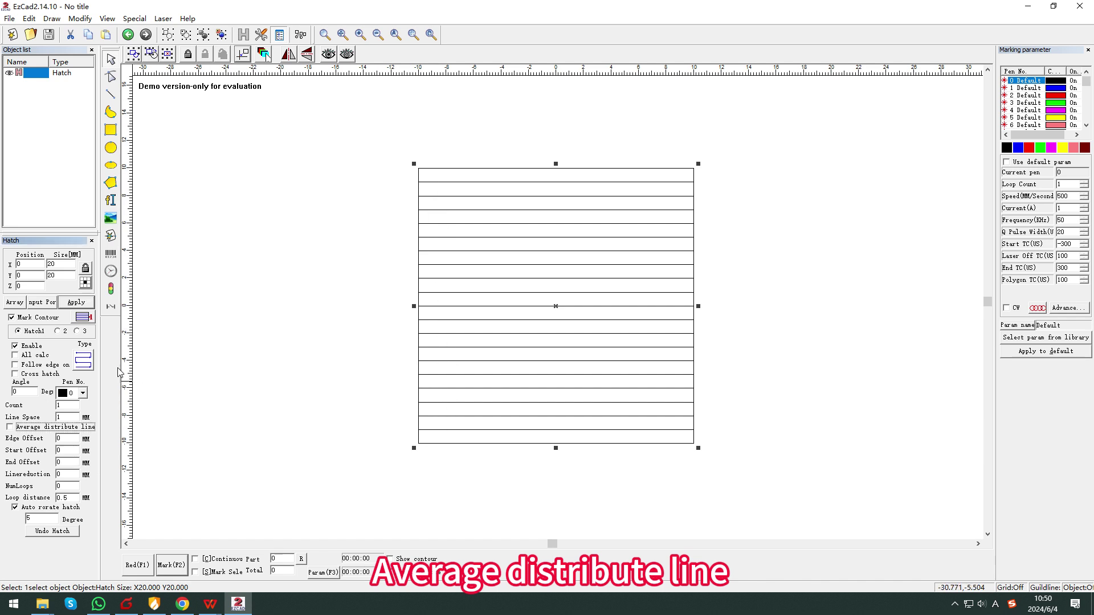
left_click(76, 302)
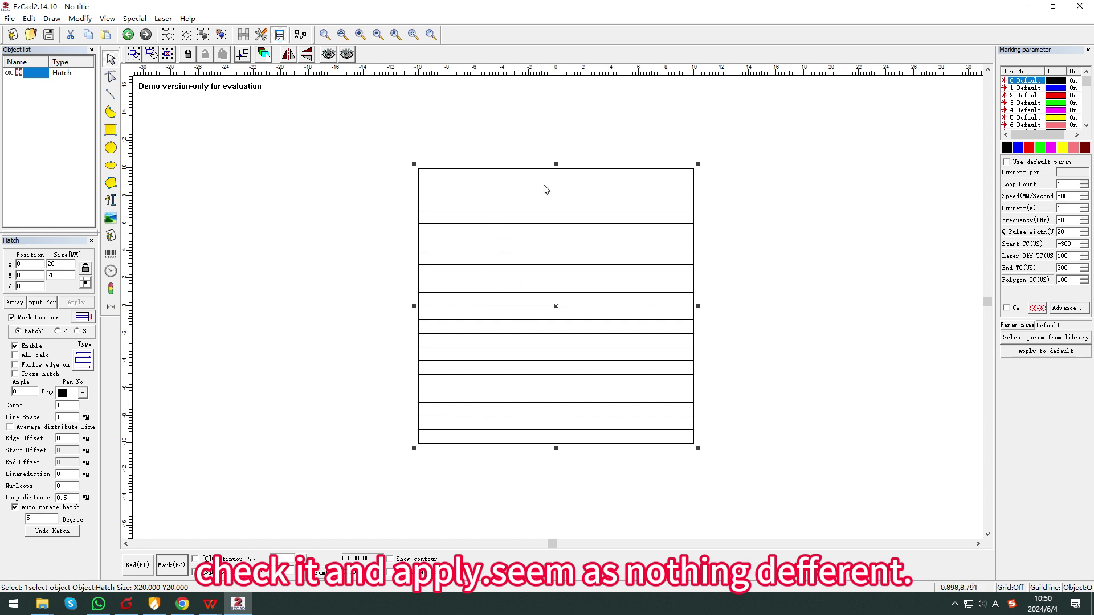
double_click(65, 417)
type("0.7")
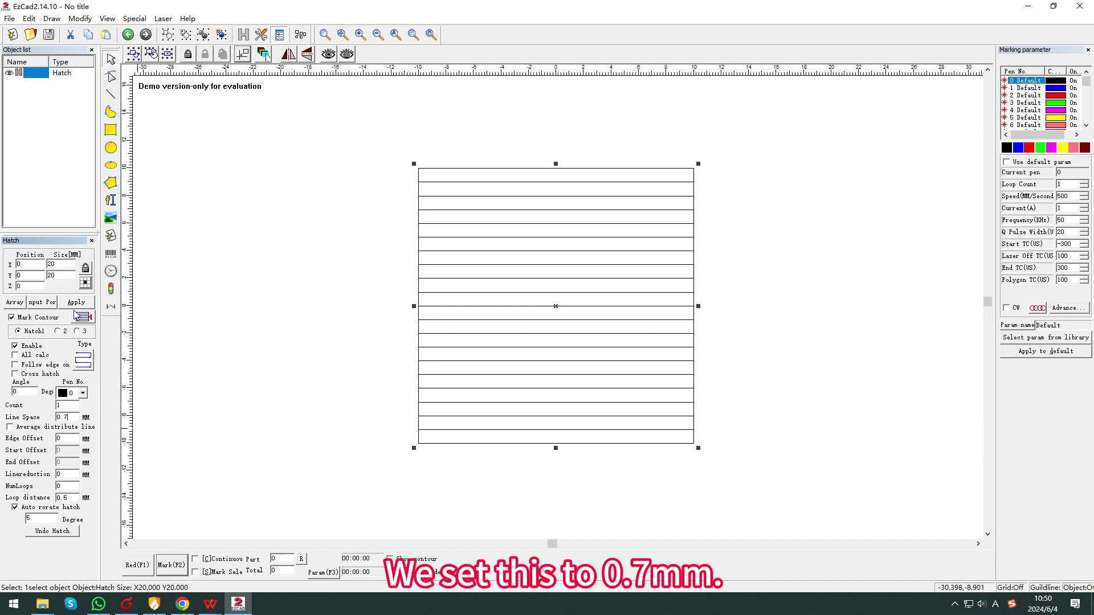
left_click(78, 304)
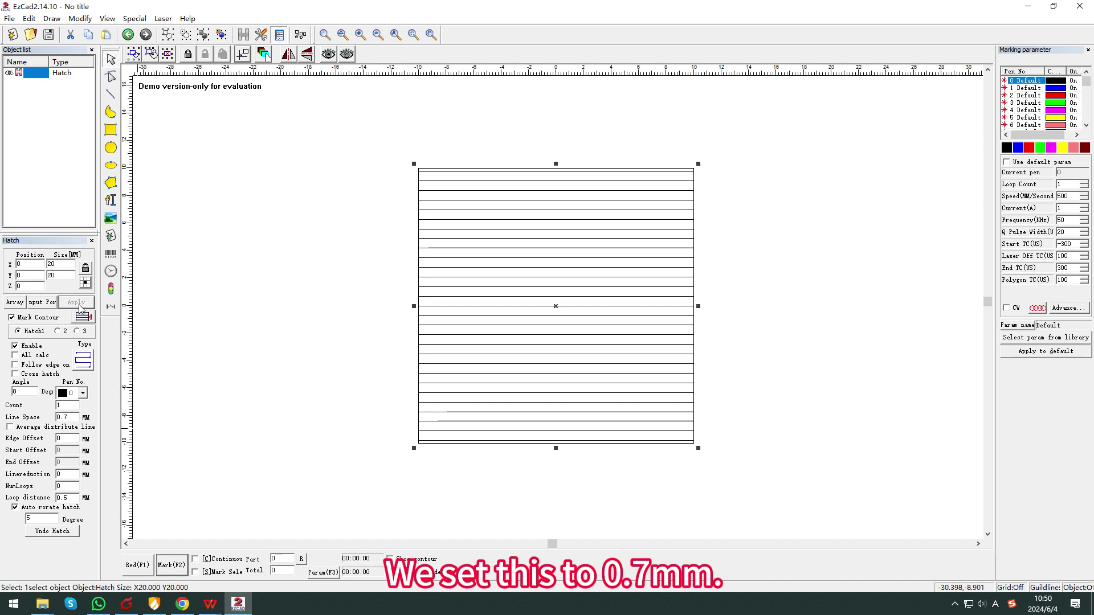
Step: Examine the spacing between the outermost hatch lines and the square's lower and upper edges
scroll(450, 180, "down", 2)
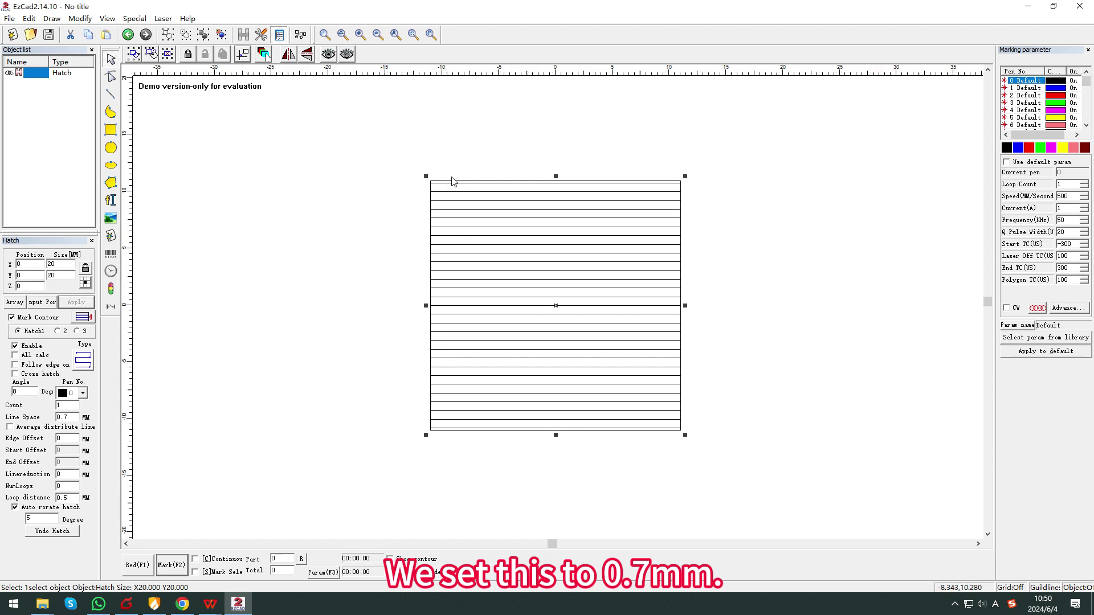
scroll(453, 364, "up", 7)
scroll(424, 467, "up", 1)
scroll(422, 467, "down", 2)
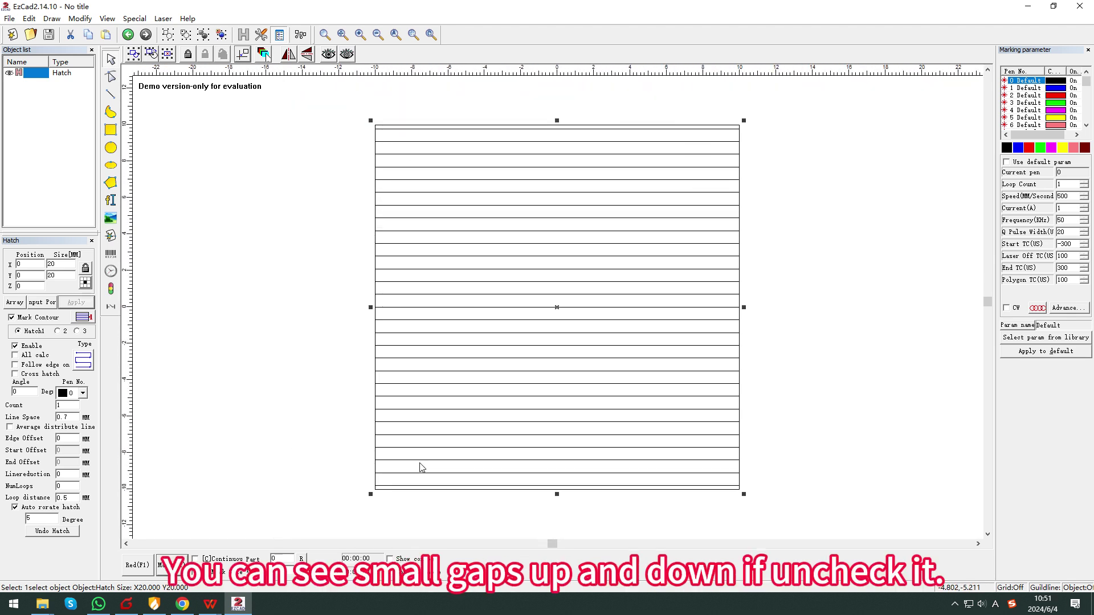
scroll(427, 460, "up", 1)
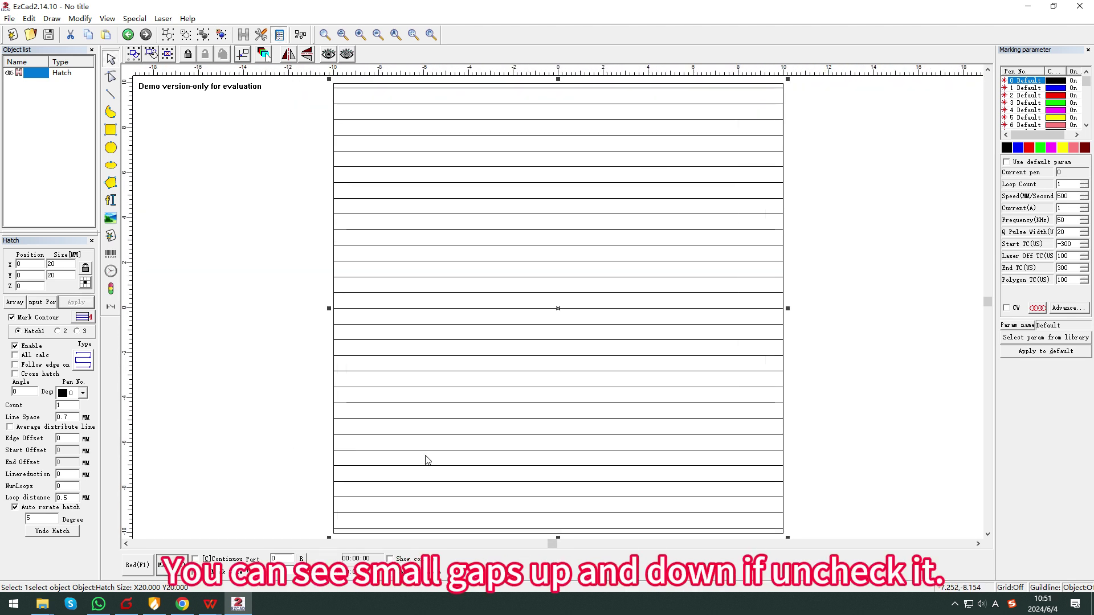
middle_click_drag(409, 451, 412, 350)
middle_click_drag(387, 407, 392, 353)
scroll(367, 392, "up", 2)
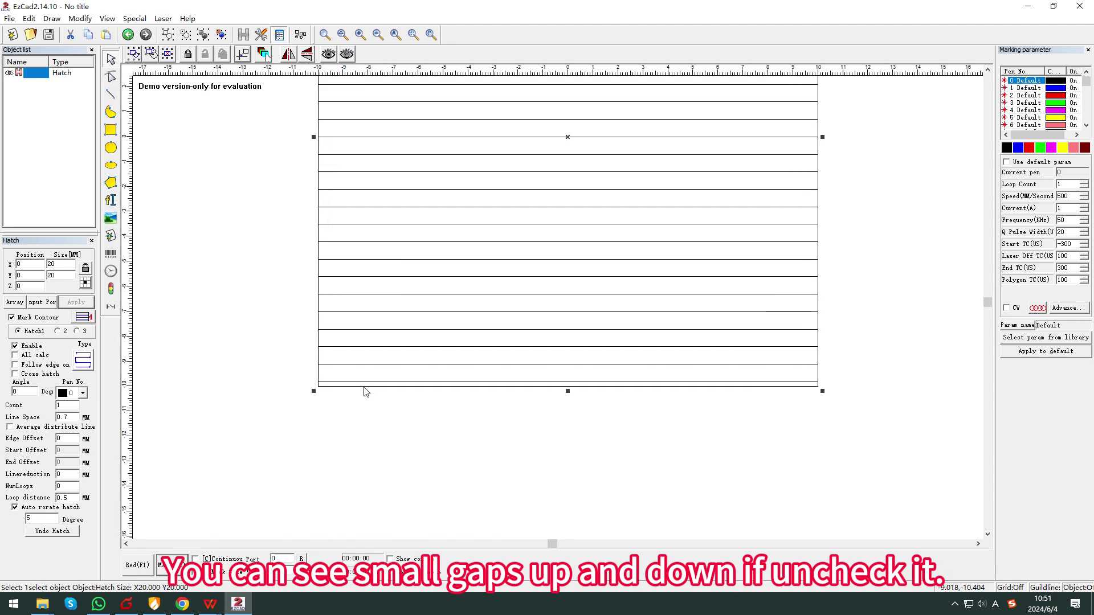
scroll(364, 392, "up", 2)
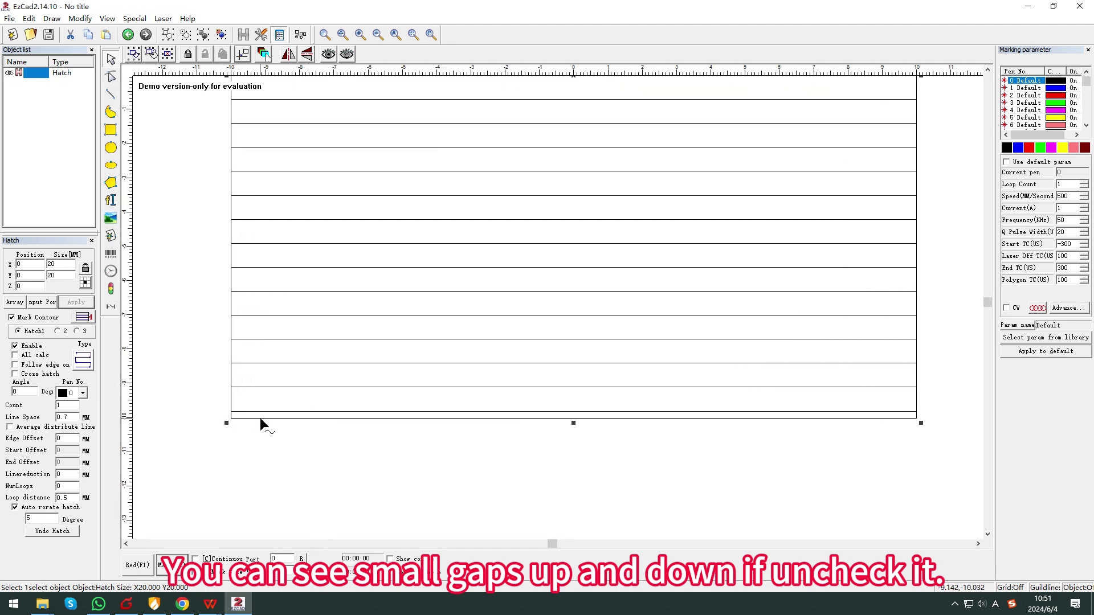
scroll(408, 398, "down", 5)
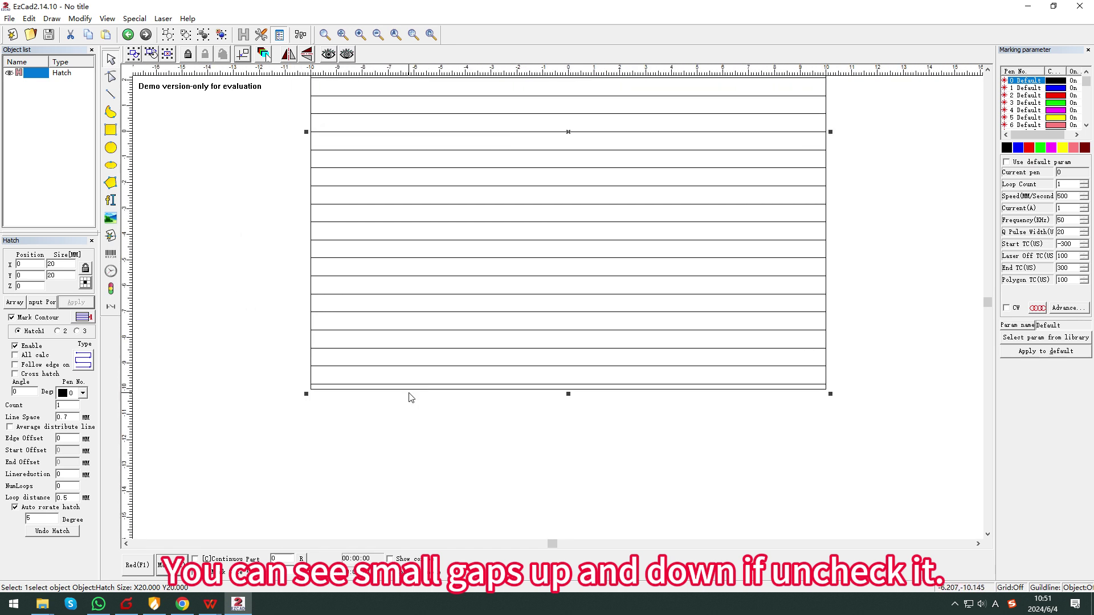
middle_click_drag(498, 268, 446, 518)
scroll(393, 401, "up", 6)
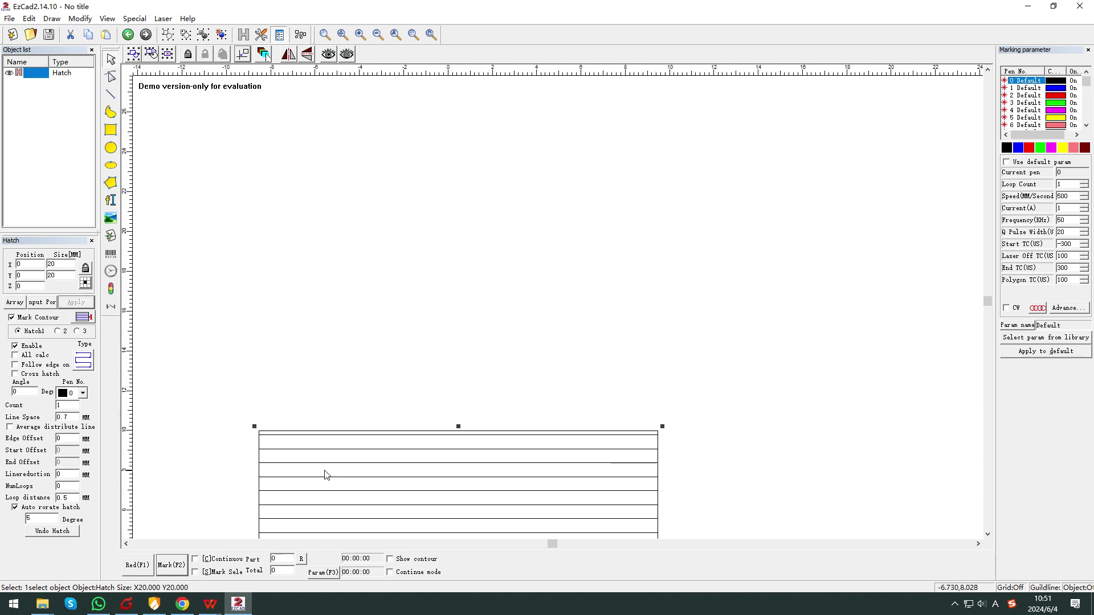
middle_click_drag(372, 462, 470, 329)
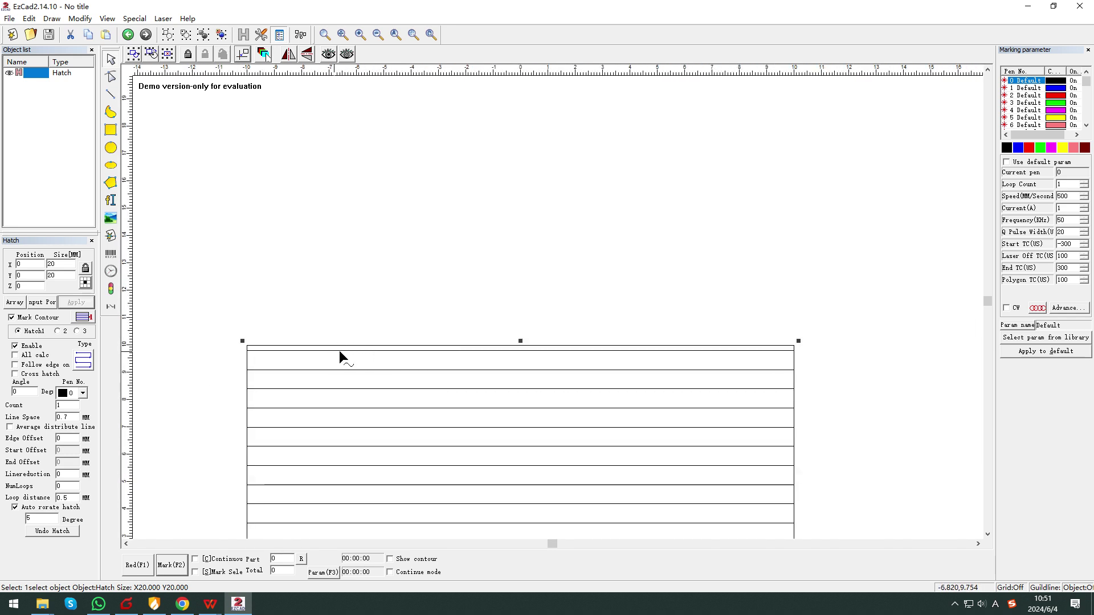
Step: Turn Average distribute line back on, apply it and check the line spacing across the square
left_click(10, 427)
left_click(82, 303)
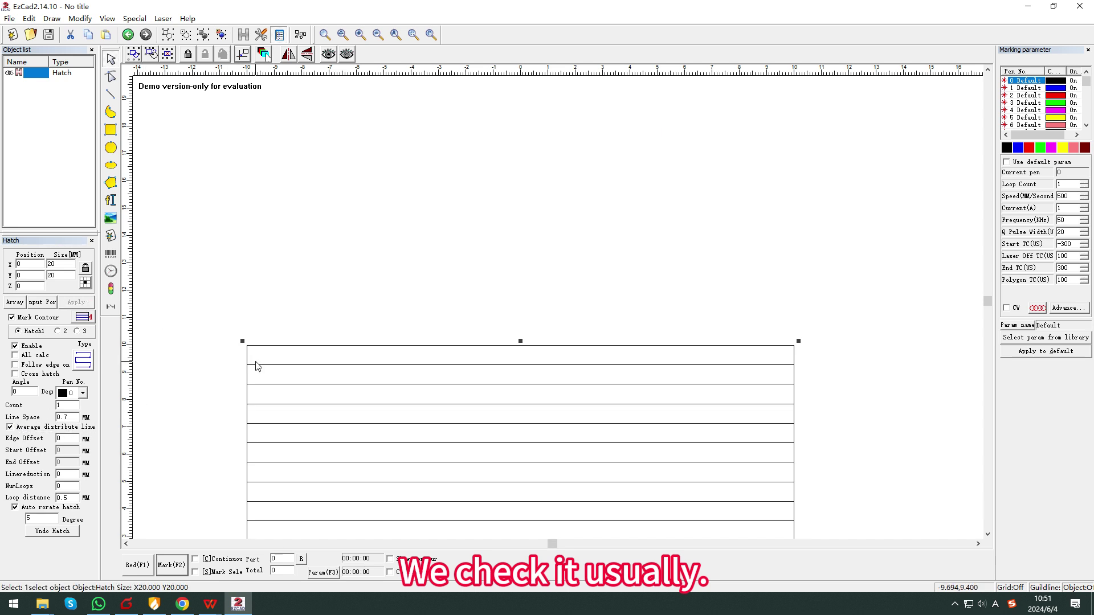
scroll(403, 444, "up", 1)
scroll(405, 446, "down", 3)
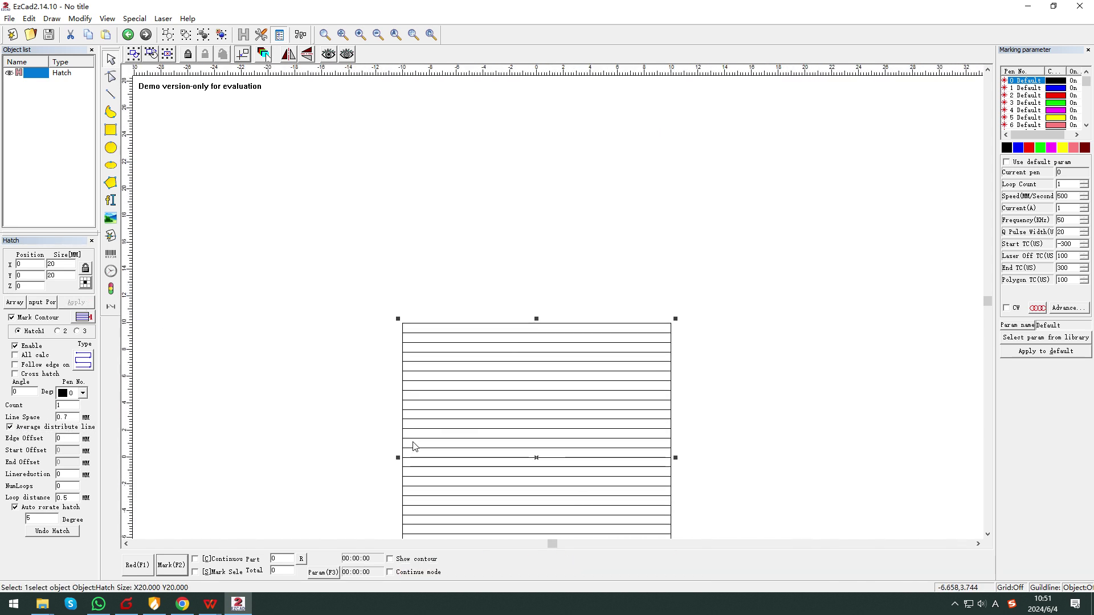
middle_click_drag(428, 405, 399, 290)
scroll(384, 378, "down", 1)
scroll(446, 416, "down", 1)
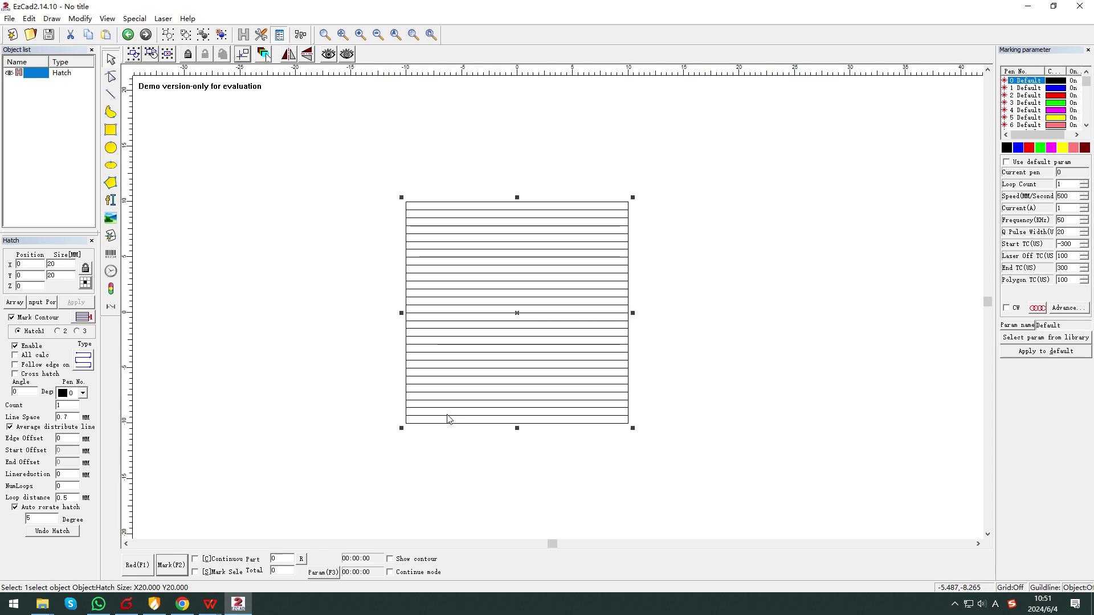
scroll(460, 405, "up", 2)
scroll(461, 404, "up", 1)
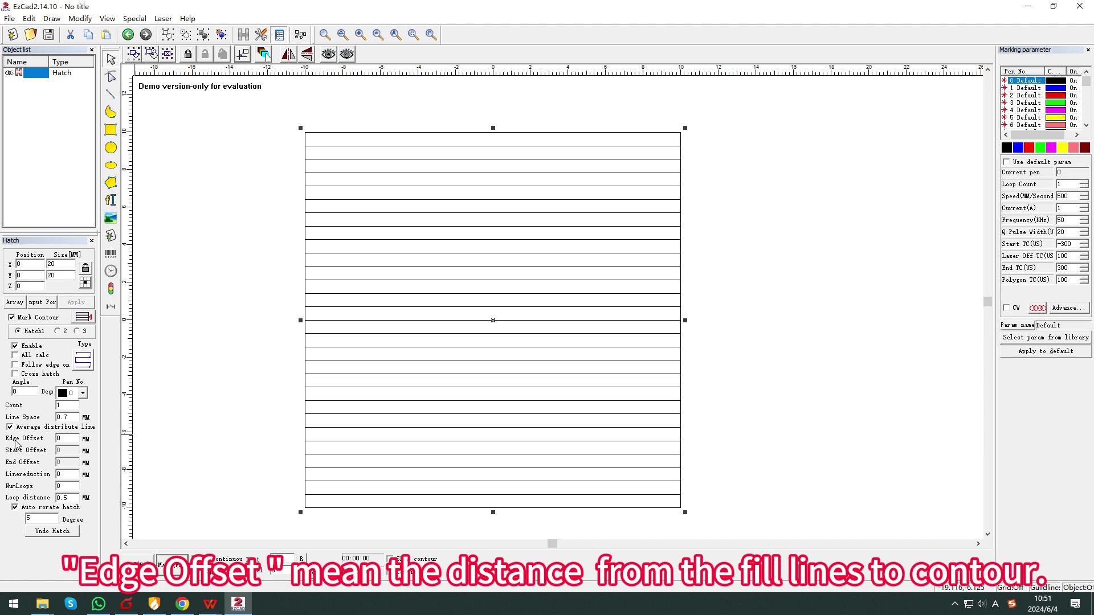
Step: Set the hatch's Edge Offset to 1 mm and apply it
double_click(68, 437)
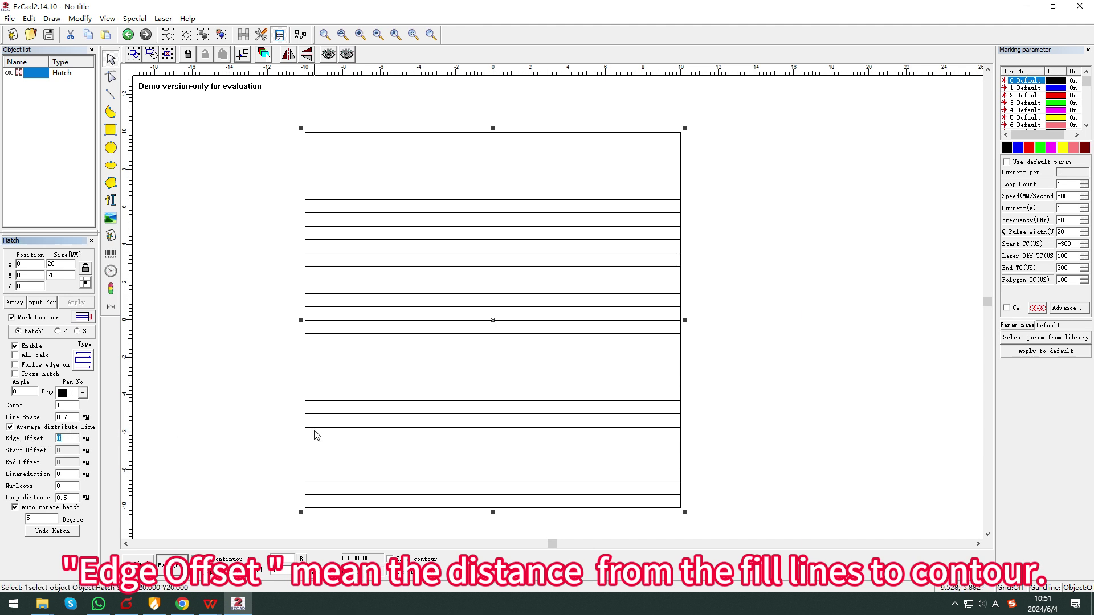
type("1")
left_click(76, 302)
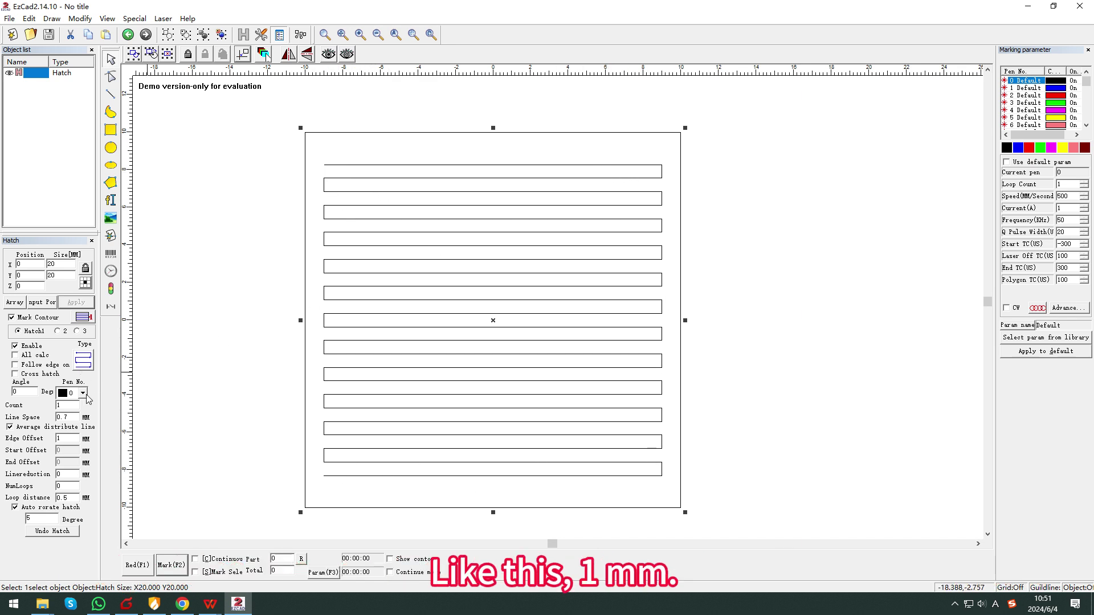
Step: Increase the hatch's Edge Offset to 2 mm and apply it
double_click(59, 438)
type("2")
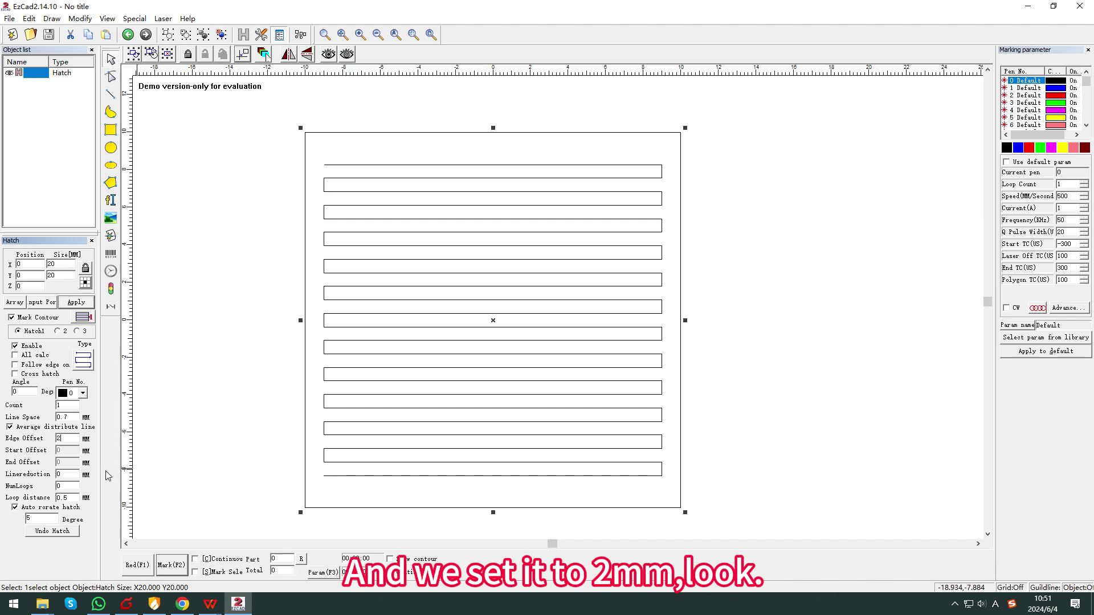
left_click(76, 303)
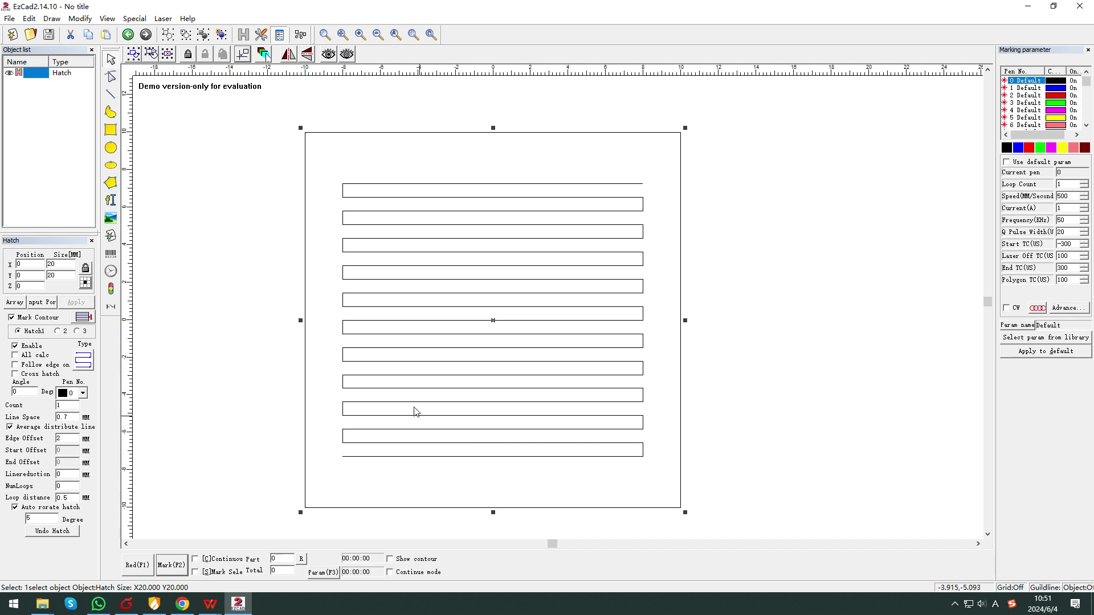
Step: Reset the hatch's Edge Offset to 0 and apply it
double_click(67, 438)
type("0")
left_click(79, 304)
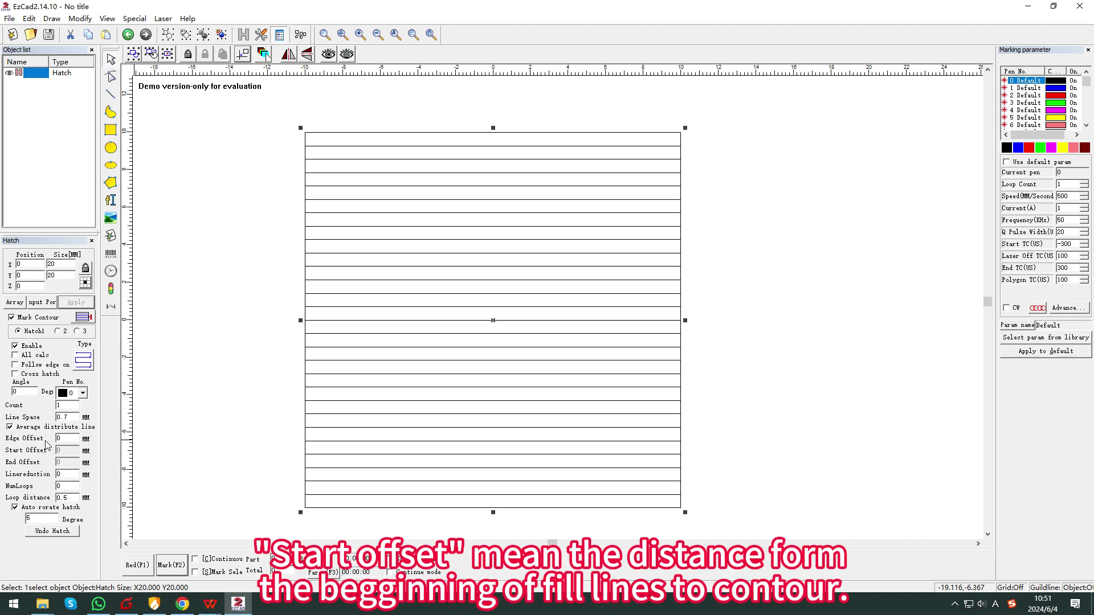
Step: Turn off Average distribute line, set the hatch's Start Offset to 1 mm and apply it
left_click(32, 427)
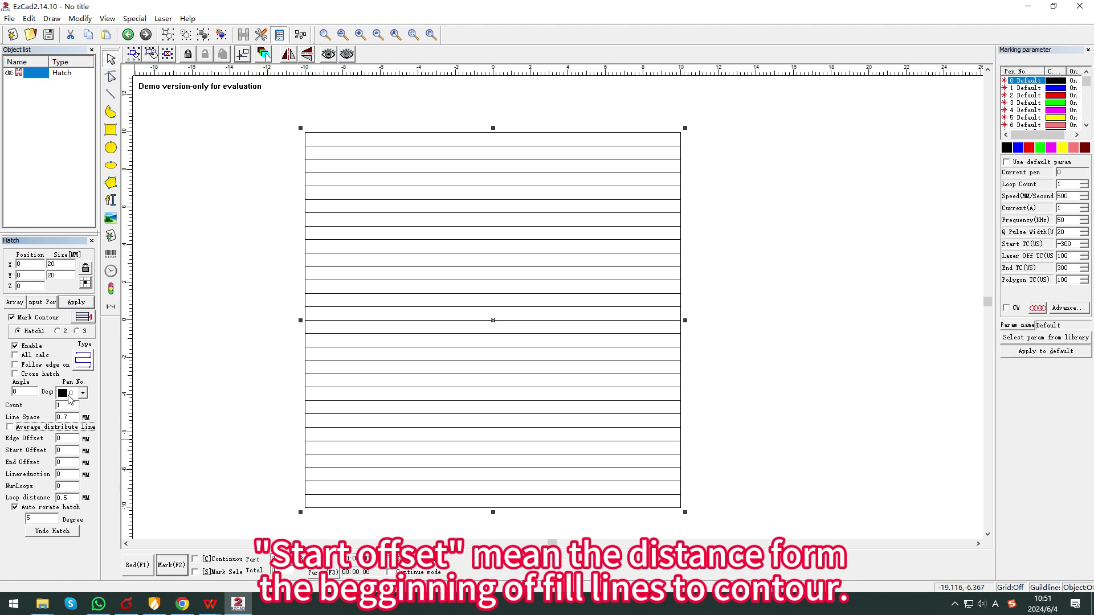
double_click(68, 450)
left_click(76, 302)
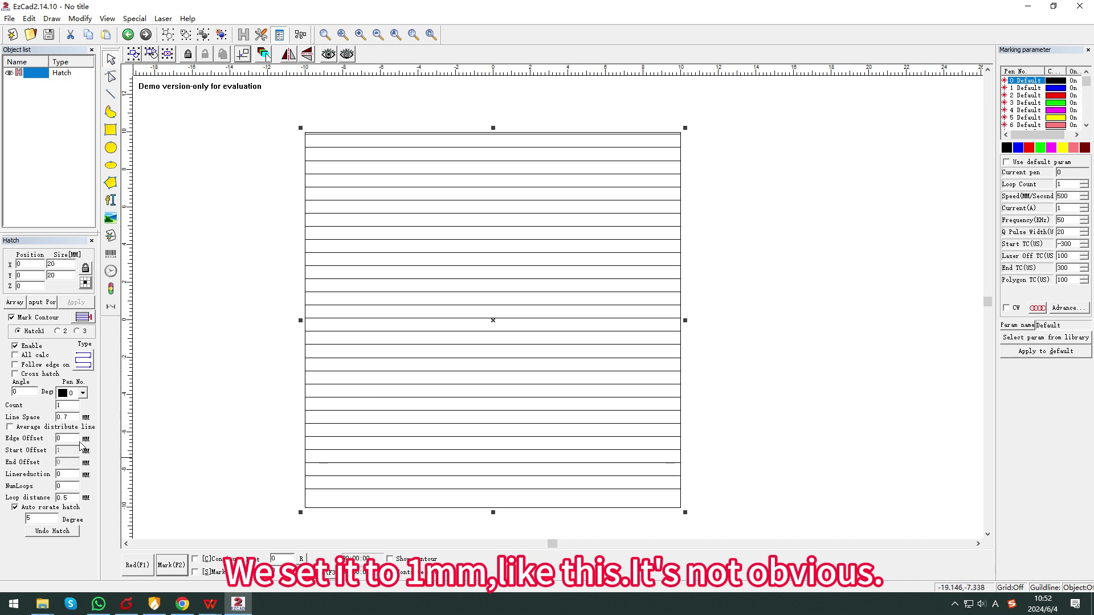
Step: Increase the hatch's Start Offset to 2 mm with Average distribute line off and apply it
left_click(10, 428)
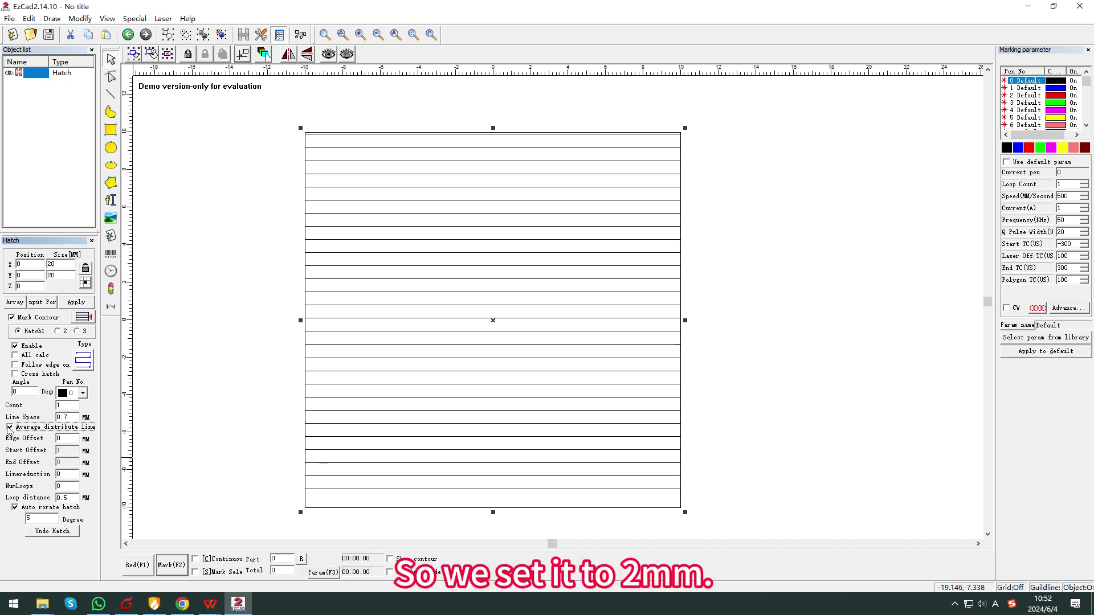
left_click(10, 428)
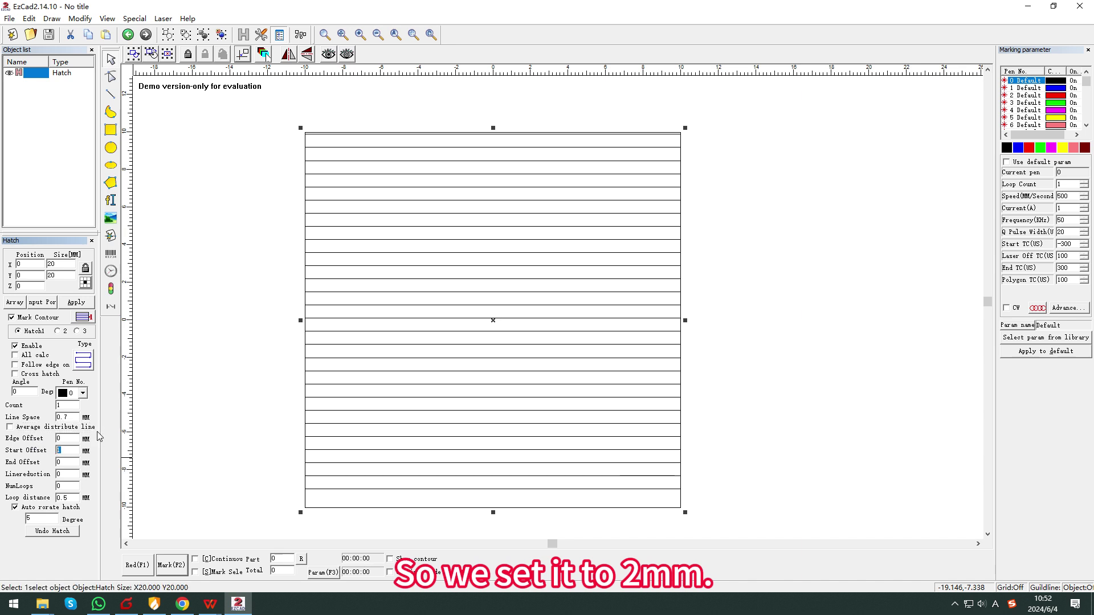
type("2")
left_click(77, 304)
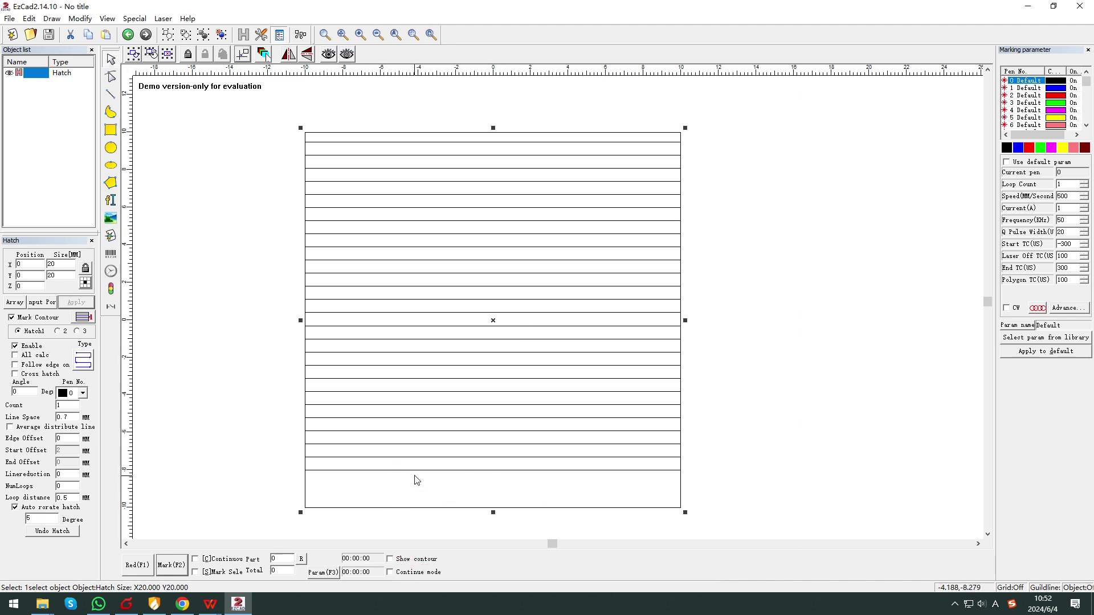
Step: Reset the hatch's Start Offset to 0, set End Offset to 2 mm and apply the change
left_click(10, 427)
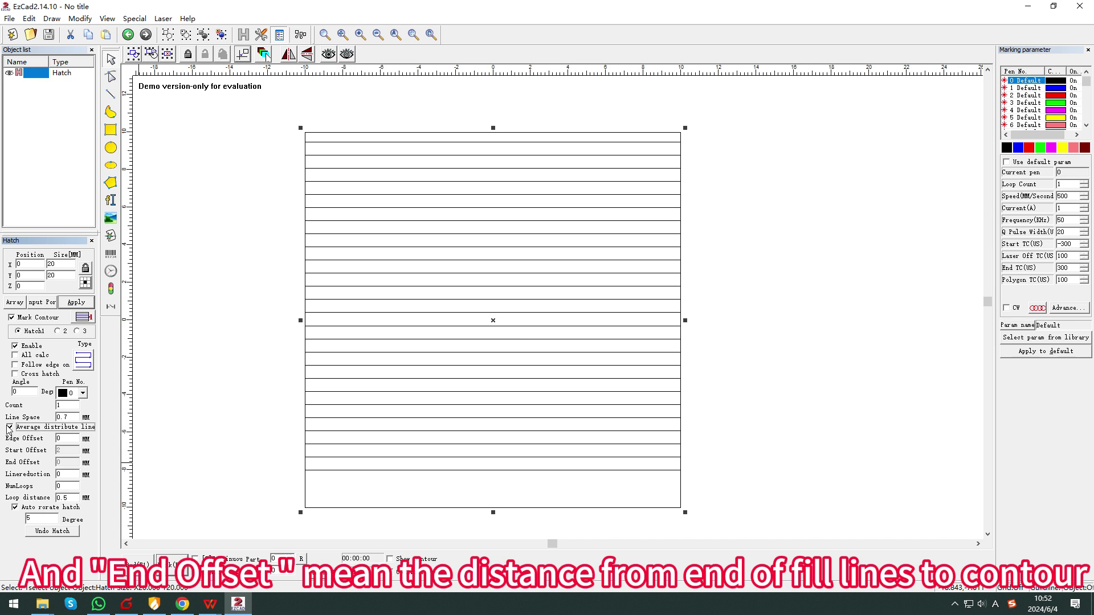
left_click(10, 428)
left_click(78, 464)
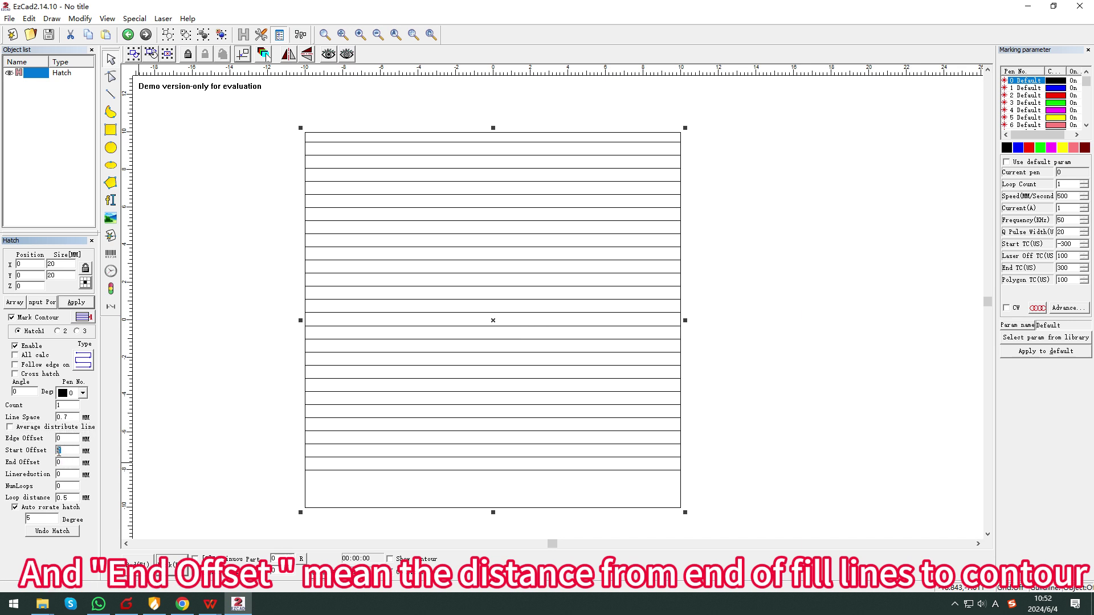
type("2")
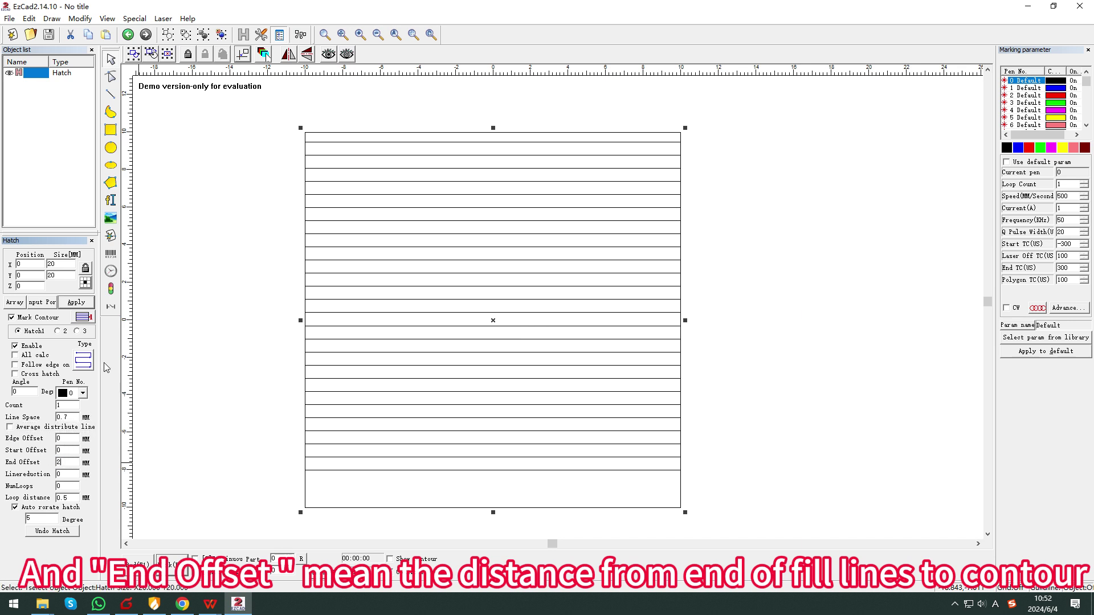
left_click(78, 304)
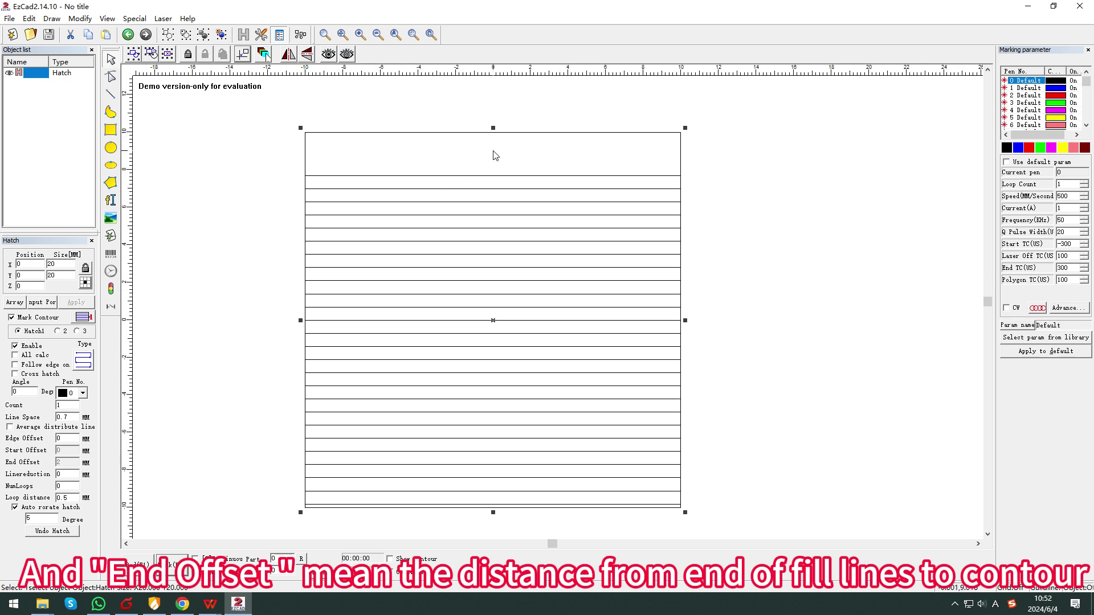
Step: Reset the hatch's End Offset to 0 and apply it, and reapply the hatch with Average distribute line turned back on
left_click(10, 427)
left_click(11, 428)
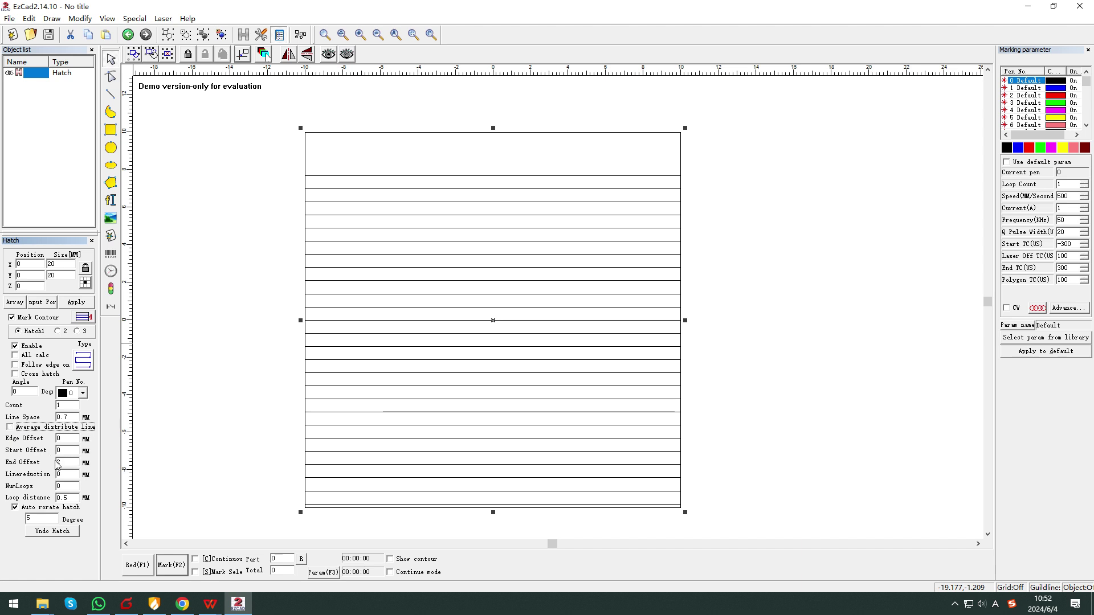
left_click(80, 302)
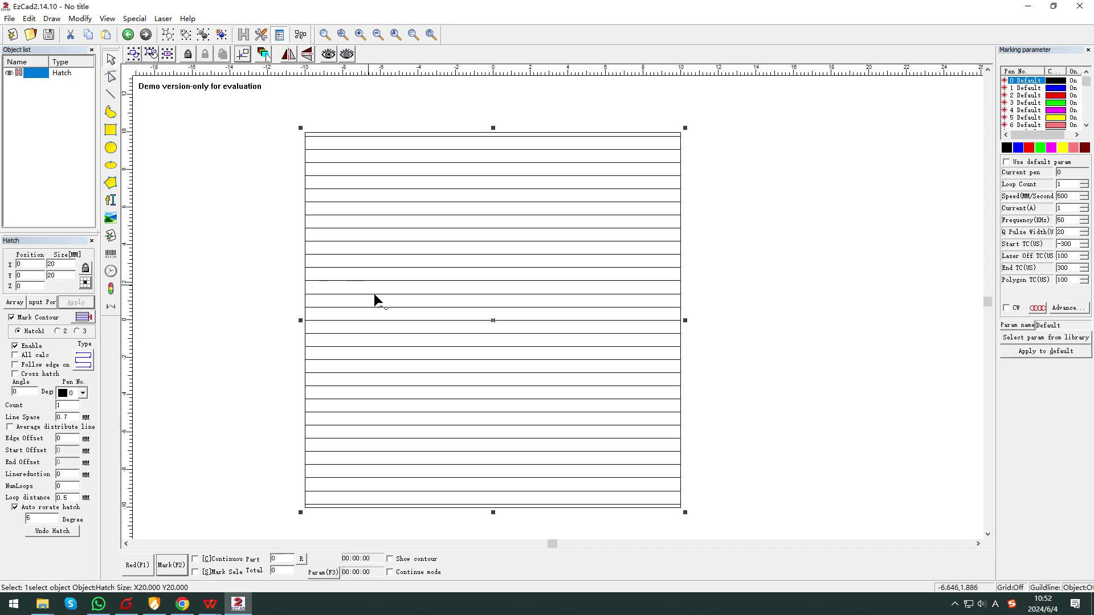
left_click(16, 429)
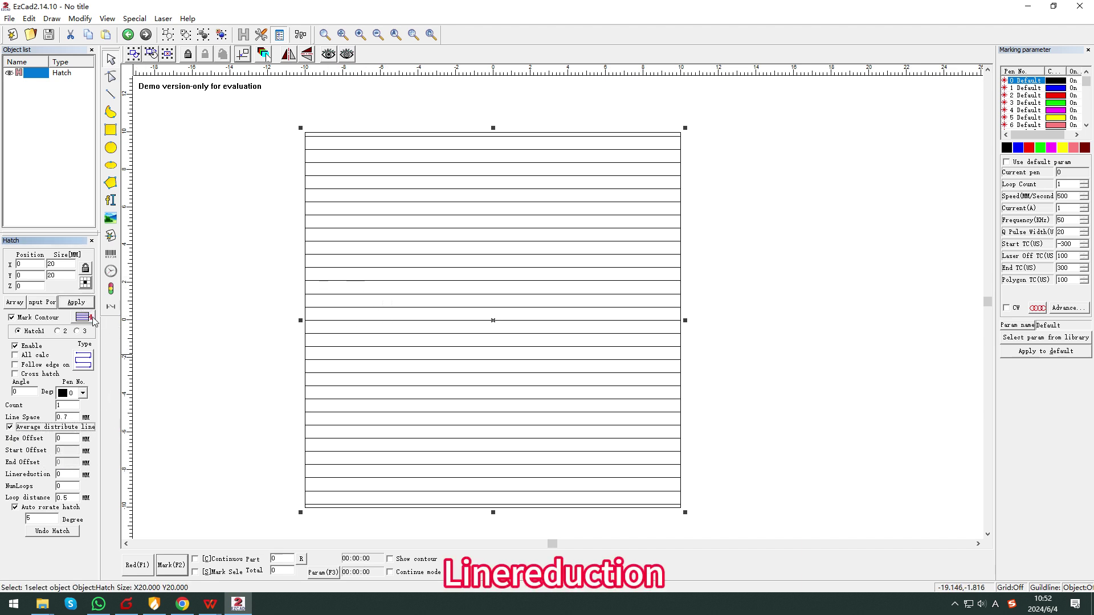
left_click(85, 304)
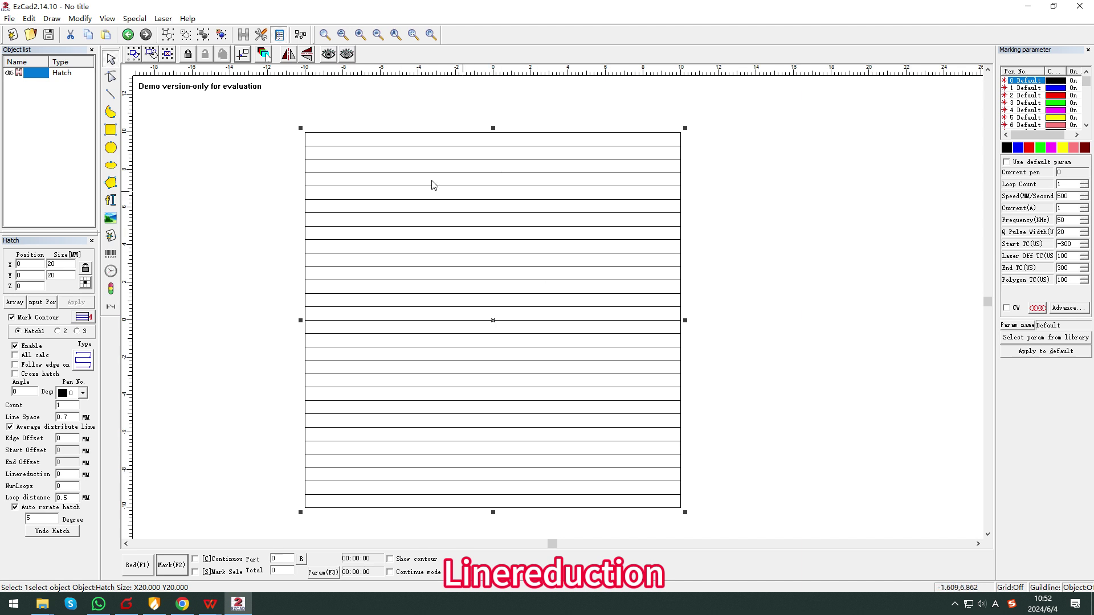
Step: Apply a Linereduction of 2 mm to the square's hatch, and apply it again at 4 mm
double_click(67, 474)
type("2")
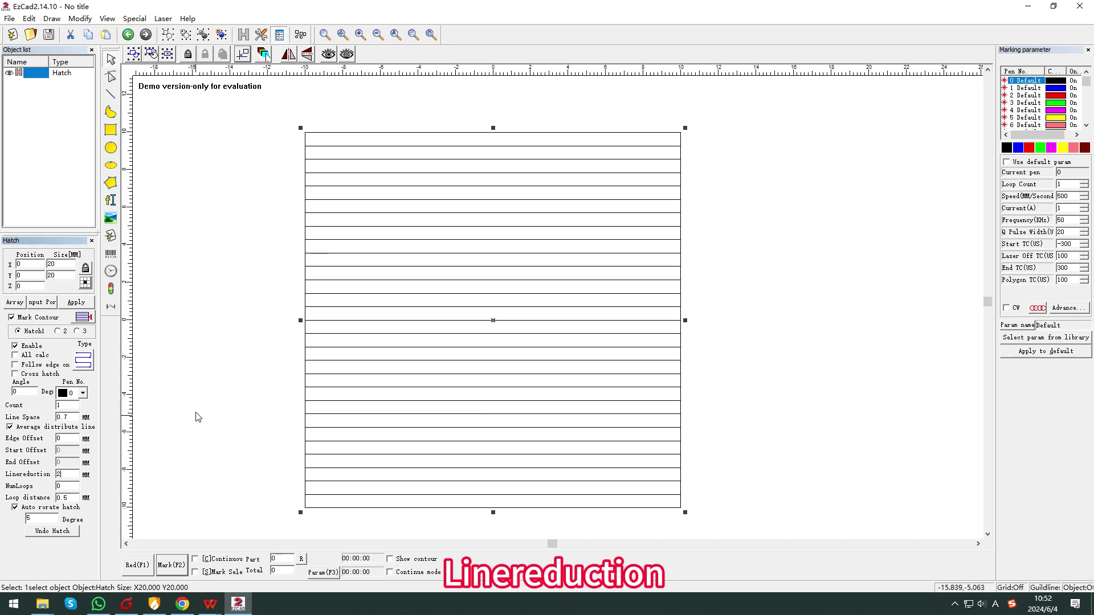
left_click(78, 303)
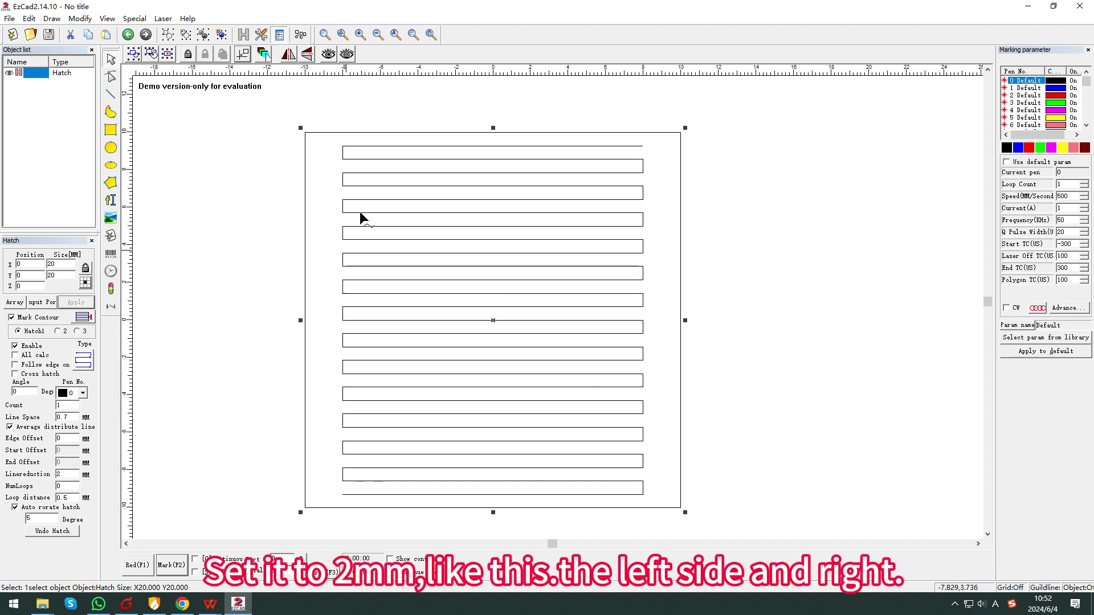
double_click(61, 474)
type("4")
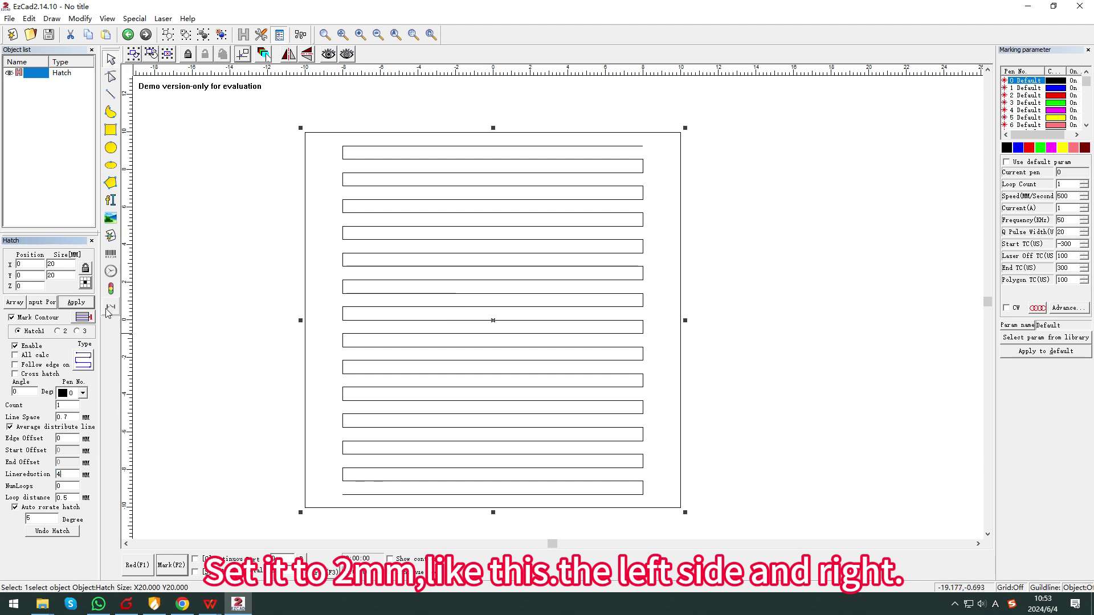
left_click(87, 302)
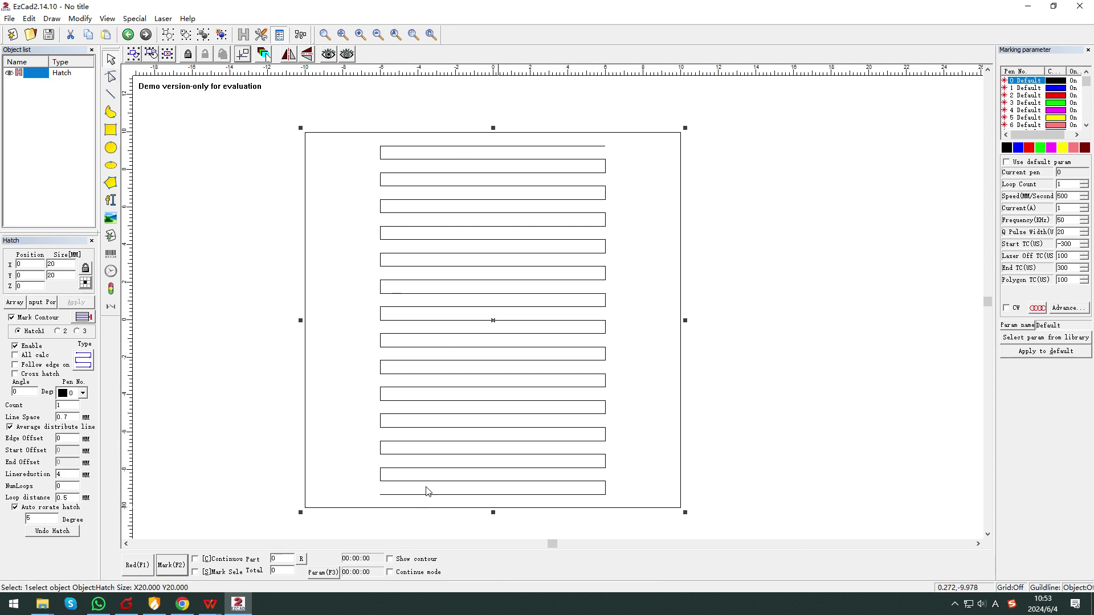
Step: Reset the hatch's Linereduction to 0 and apply it
left_click(66, 474)
type("0")
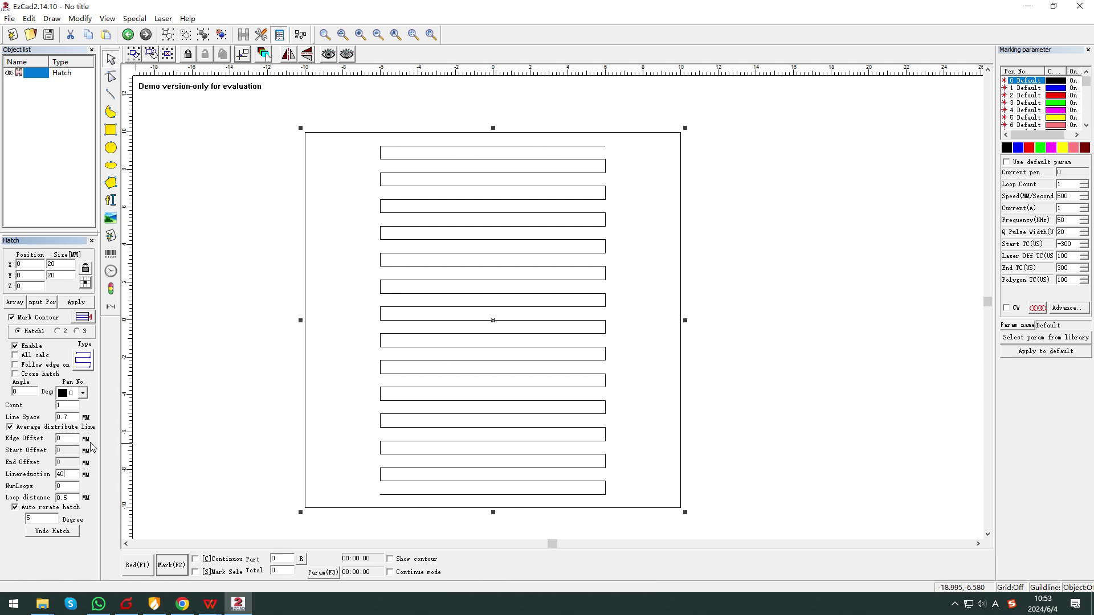
left_click(77, 302)
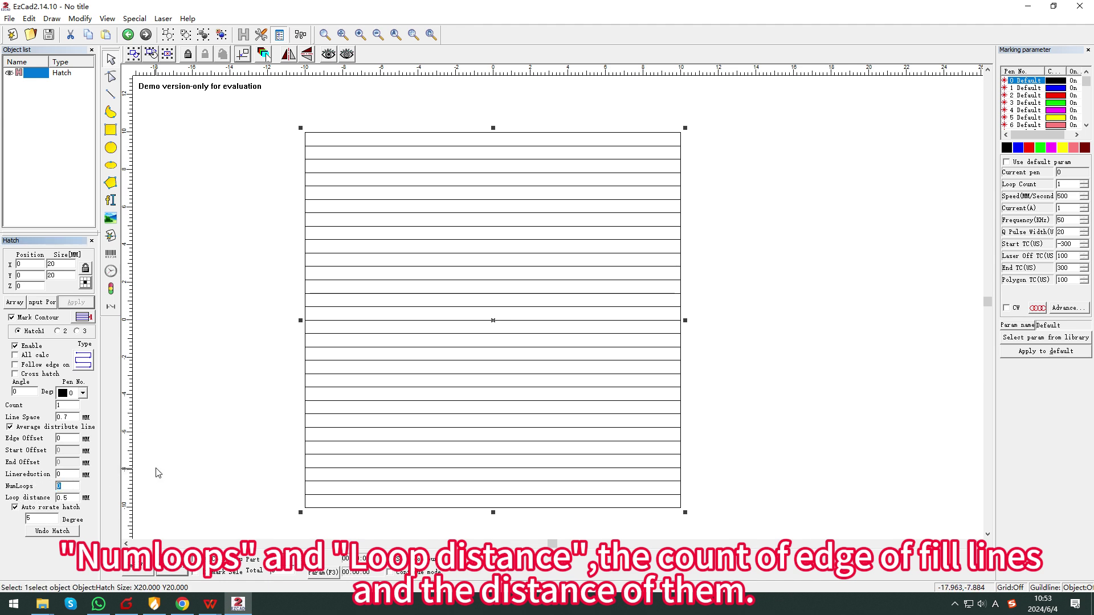
Step: Apply the hatch with NumLoops set to 2, and apply it again with NumLoops at 3
type("2")
left_click(79, 305)
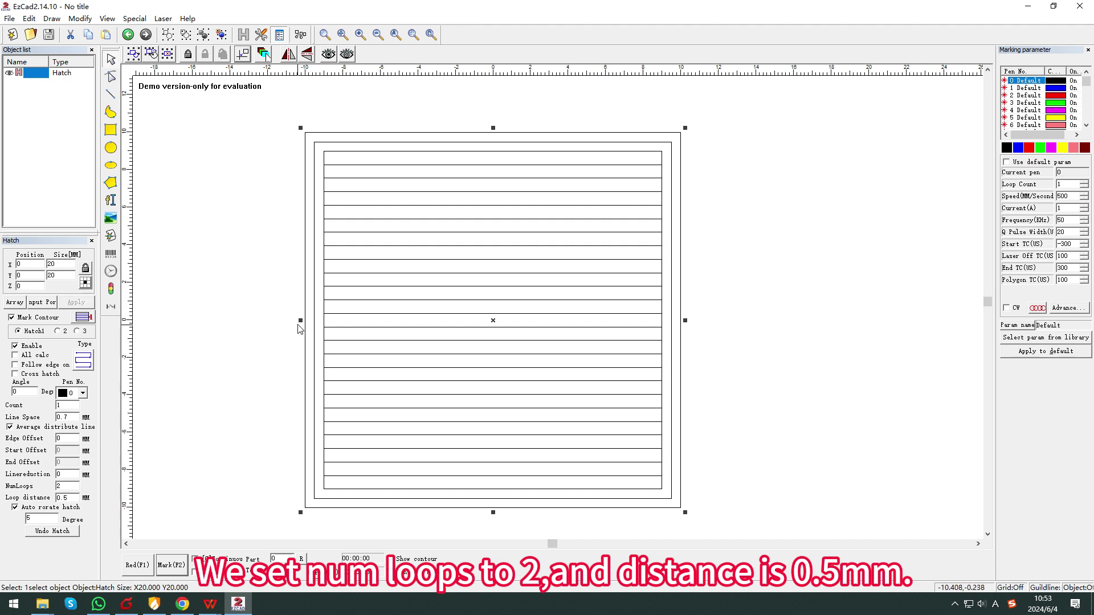
double_click(67, 486)
type("3")
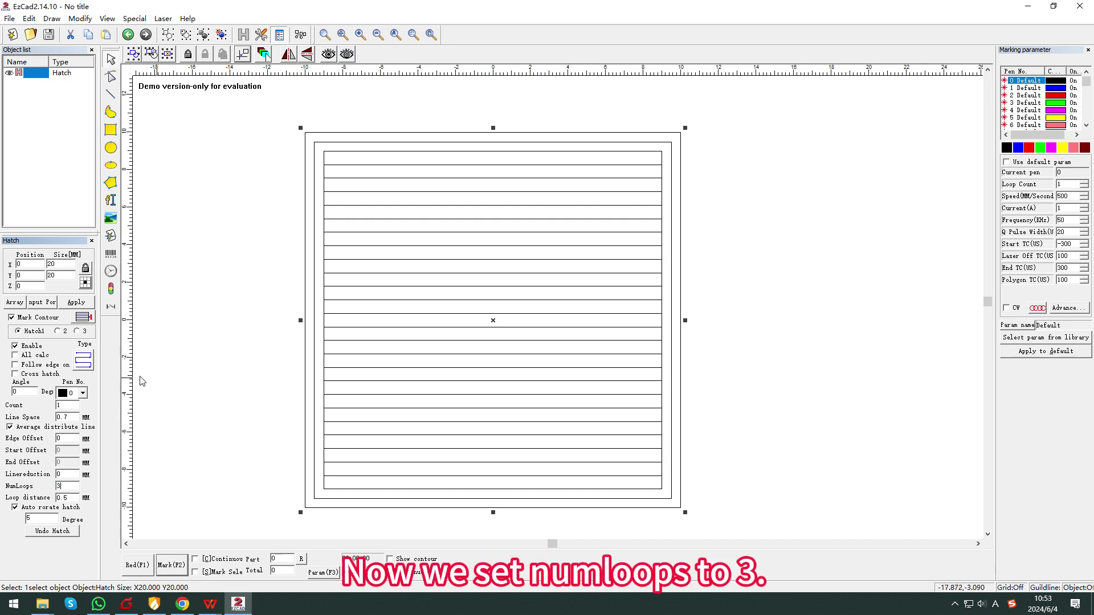
left_click(76, 302)
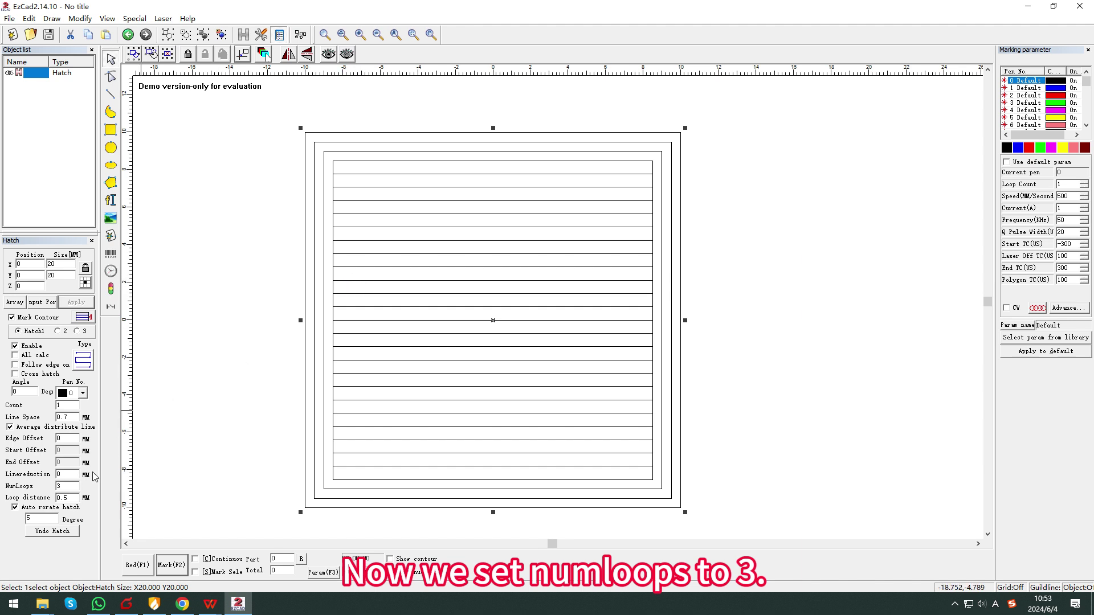
Step: Reset the hatch's NumLoops to 0 and apply it
left_click(66, 484)
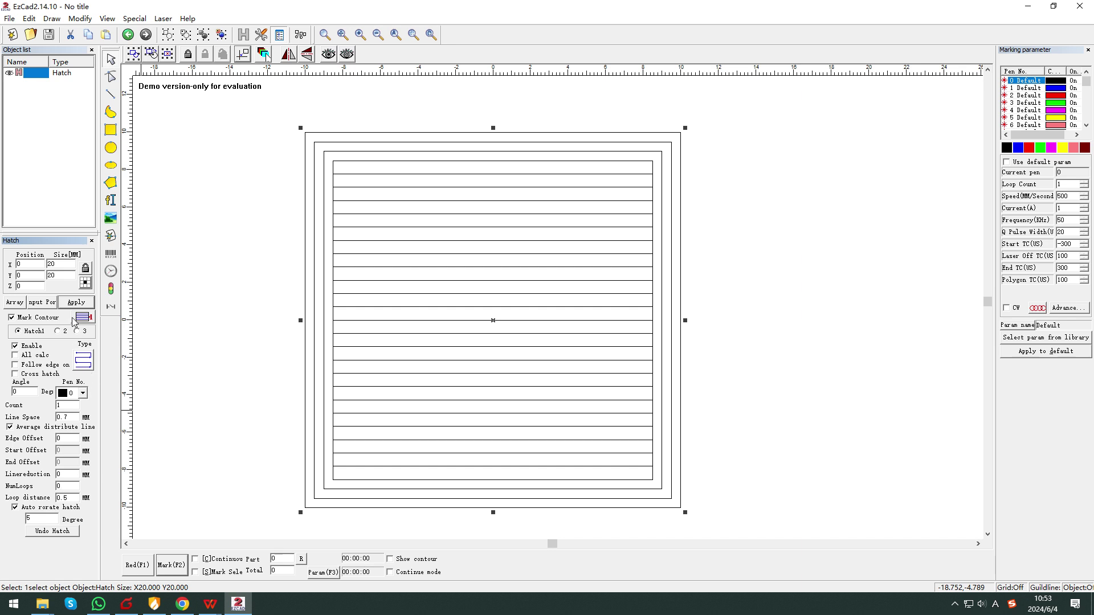
left_click(75, 302)
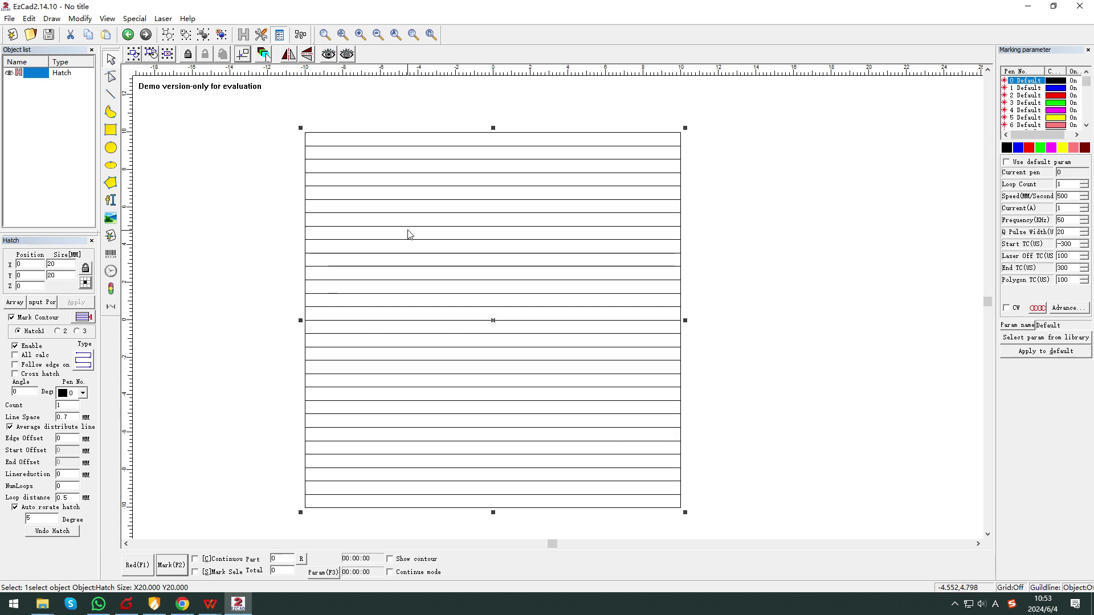